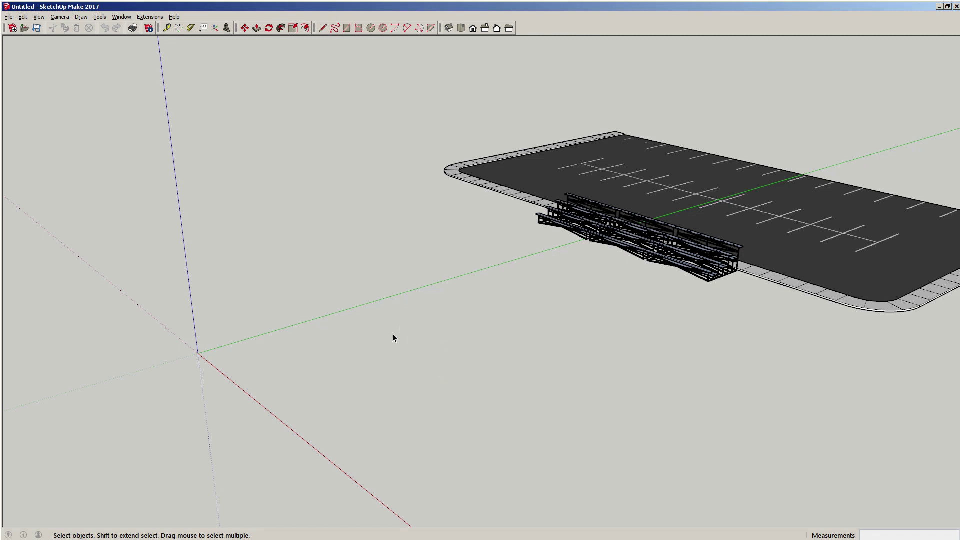
# Draw a 10 ft by 2 ft rectangle on the ground from the origin, with its long side along the red axis.
pyautogui.moveTo(394, 338); pyautogui.dragTo(494, 321, button='middle')
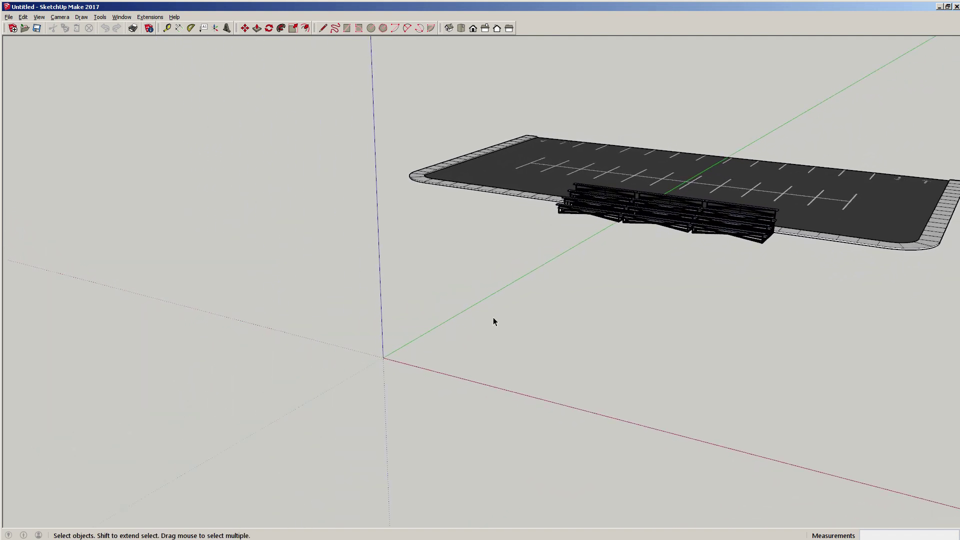
pyautogui.scroll(2, 502, 323)
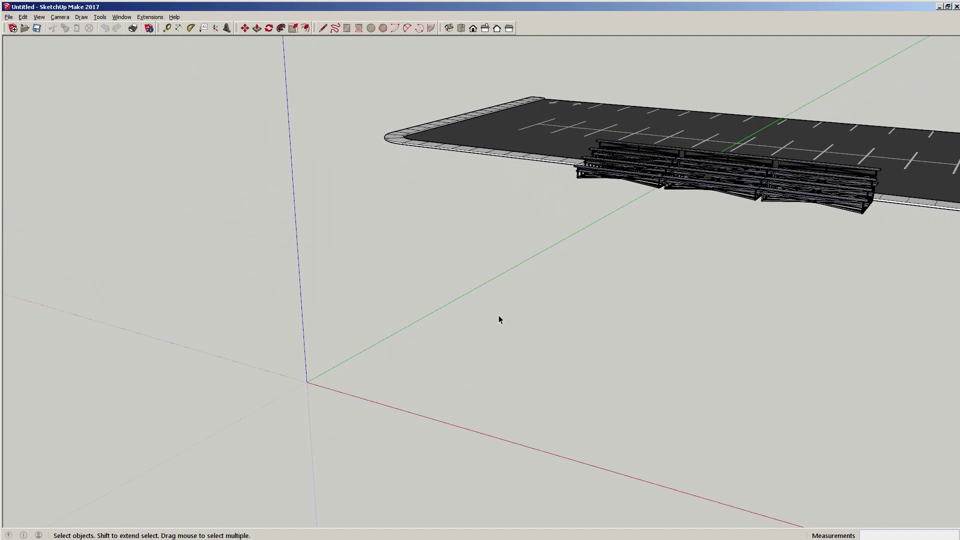
pyautogui.scroll(1, 376, 375)
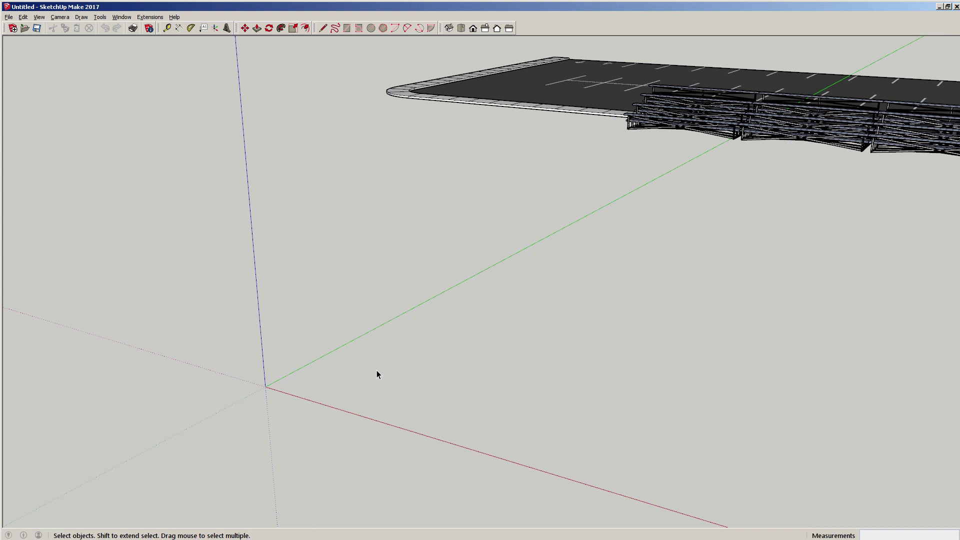
pyautogui.scroll(2, 369, 373)
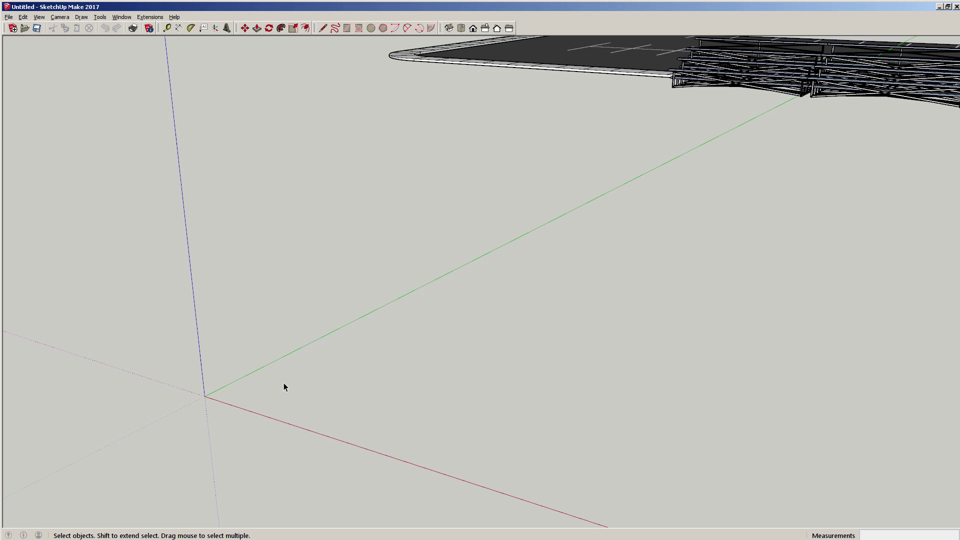
pyautogui.press('r')
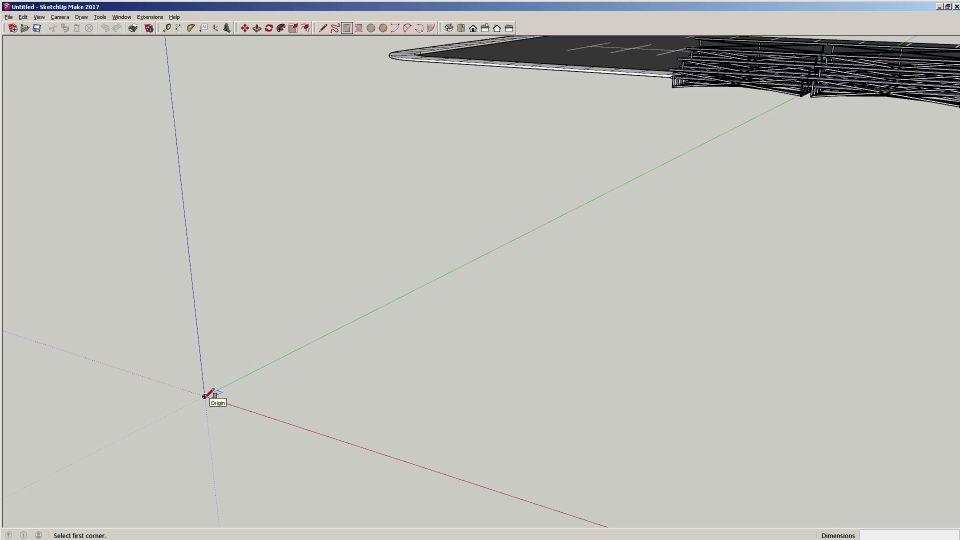
pyautogui.click(205, 396)
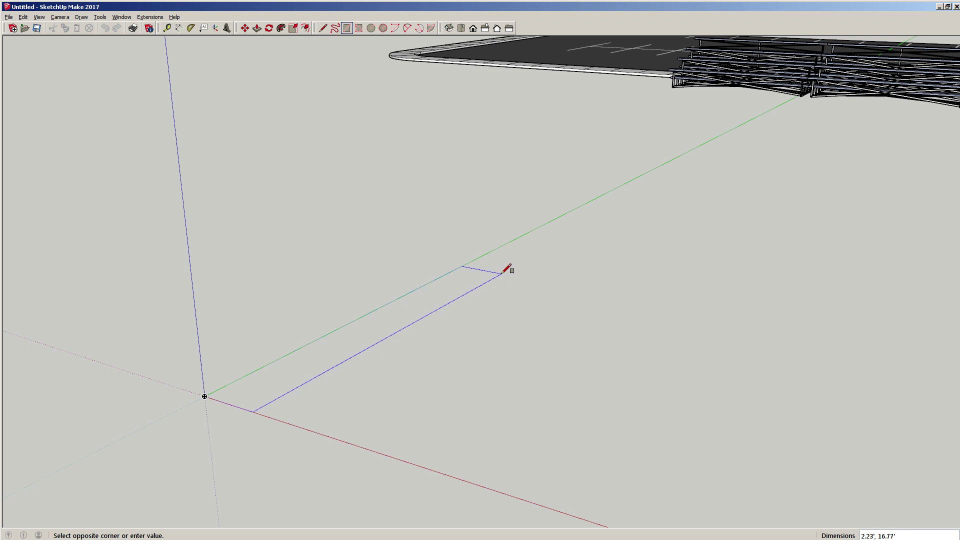
pyautogui.write('10,2')
pyautogui.press('Return')
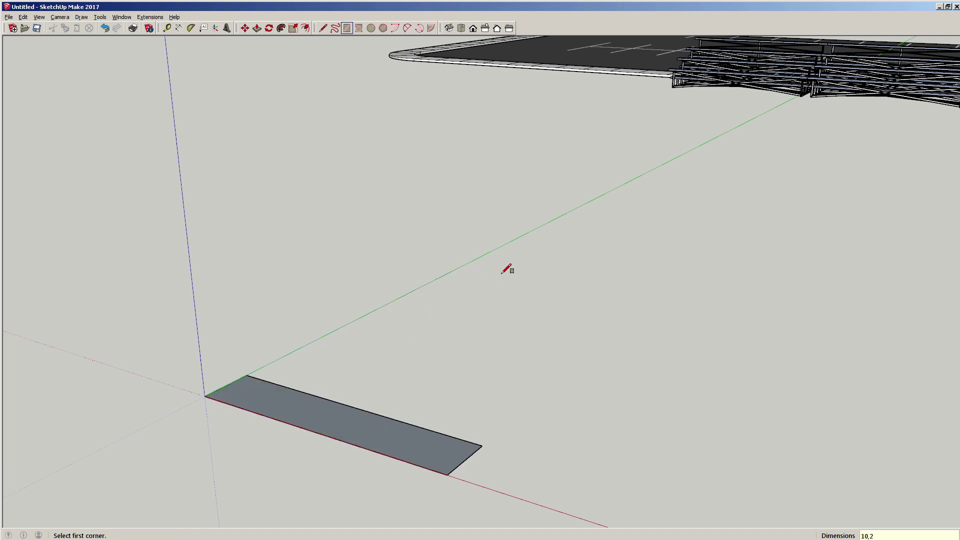
# Pull the rectangle up 1.5 ft into a box with Push/Pull.
pyautogui.scroll(4, 341, 420)
pyautogui.scroll(-2, 341, 420)
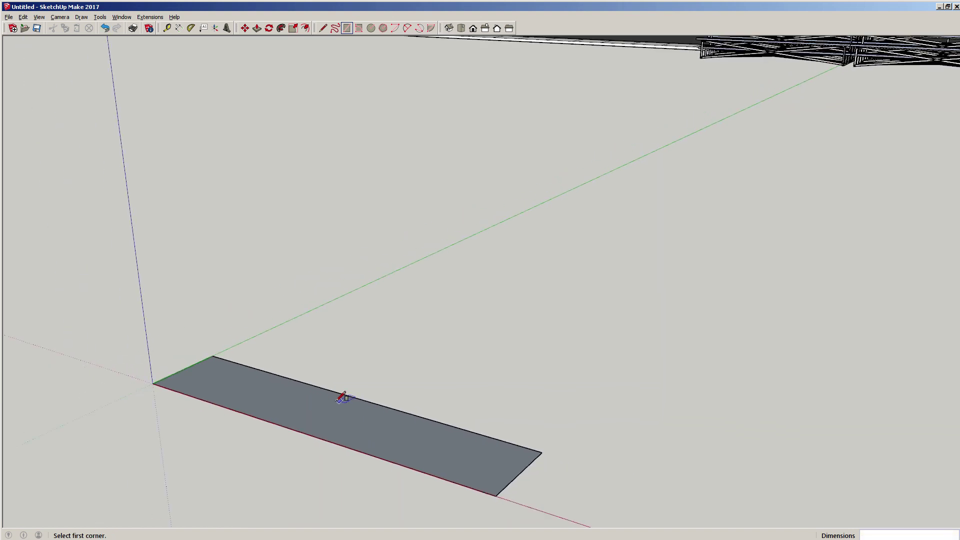
pyautogui.keyDown('shift'); pyautogui.moveTo(343, 398); pyautogui.dragTo(328, 282, button='middle'); pyautogui.keyUp('shift')
pyautogui.scroll(4, 377, 259)
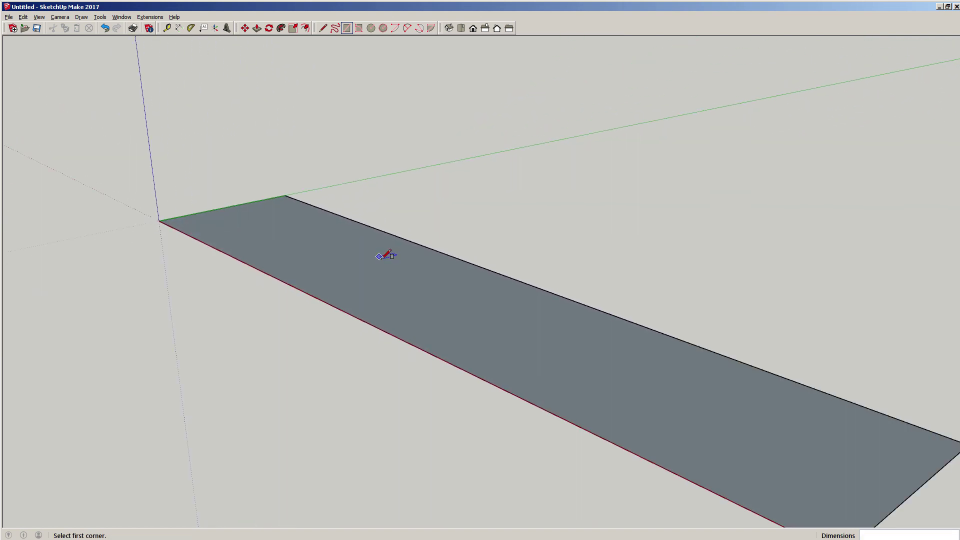
pyautogui.scroll(-3, 377, 259)
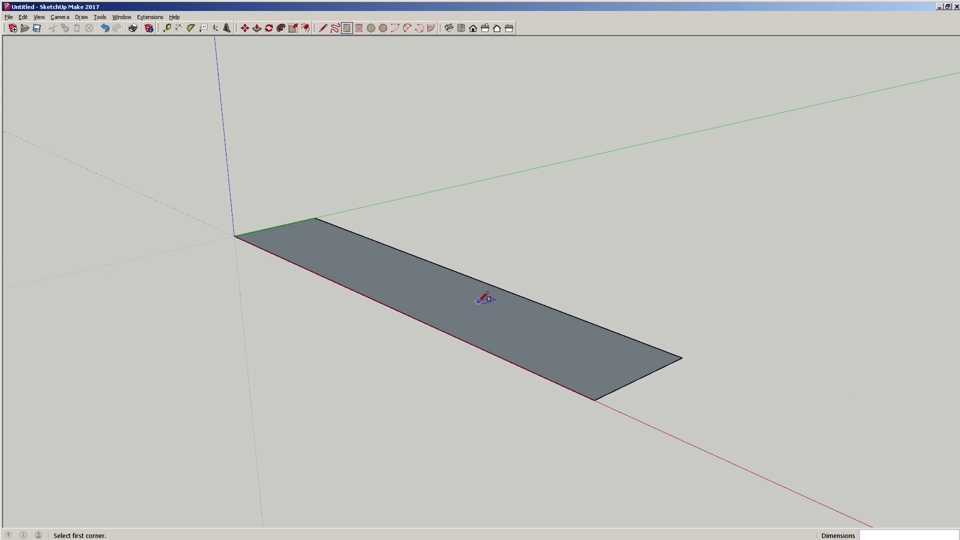
pyautogui.press('p')
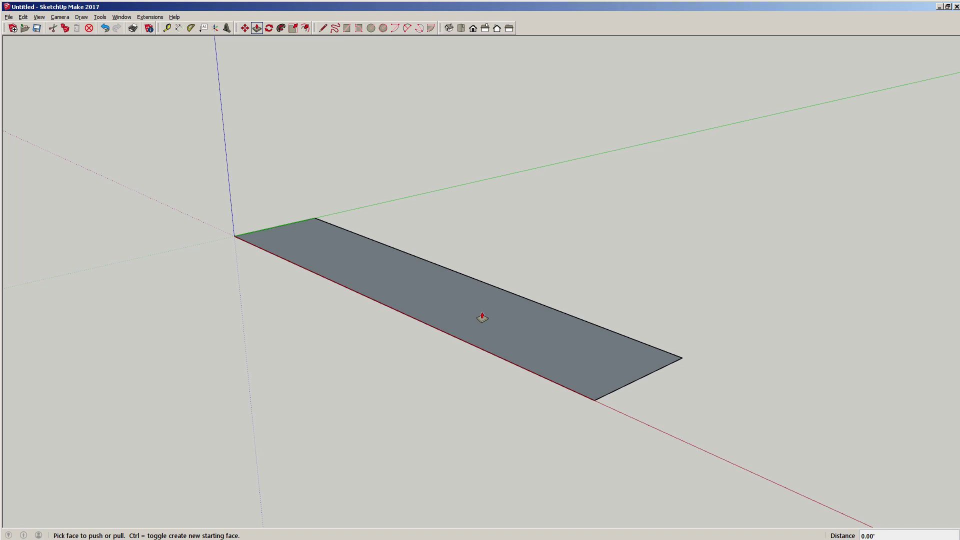
pyautogui.moveTo(482, 318); pyautogui.dragTo(478, 199)
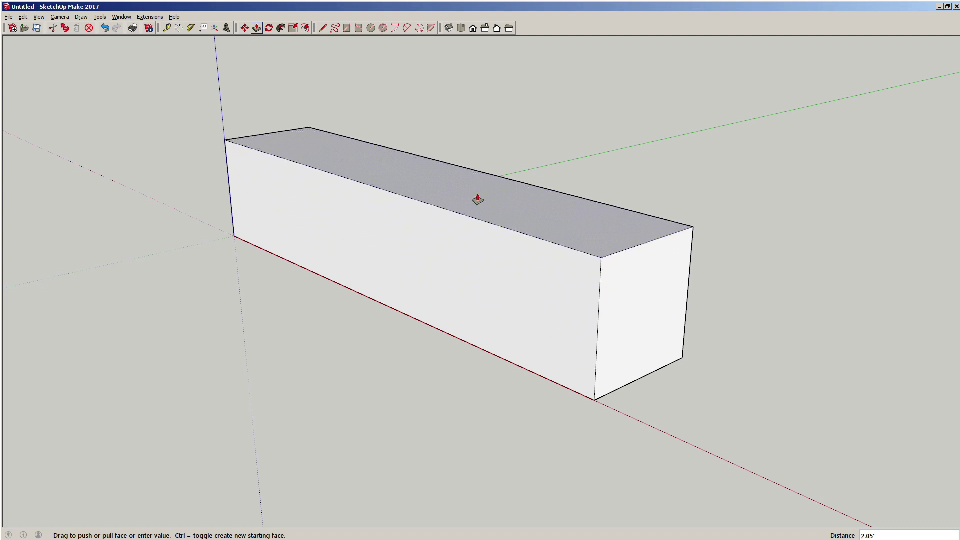
pyautogui.moveTo(478, 199); pyautogui.dragTo(480, 201)
pyautogui.write('1.')
pyautogui.moveTo(480, 201); pyautogui.dragTo(514, 196)
pyautogui.write('1')
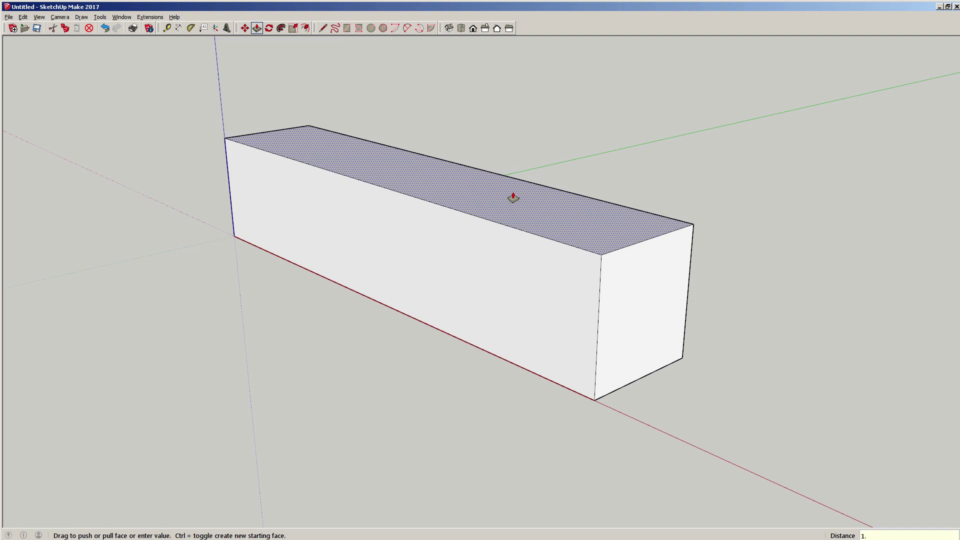
pyautogui.press('Return')
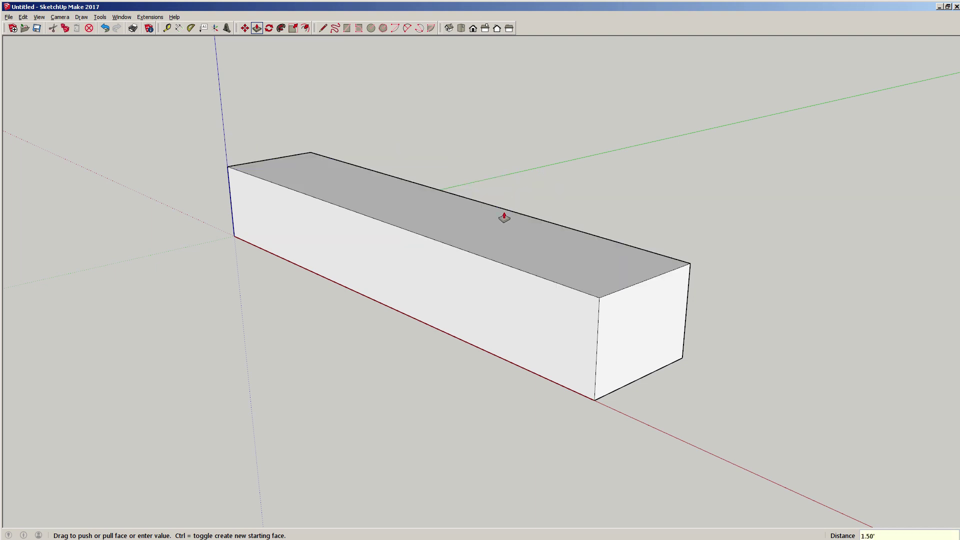
# Select the whole box and make it a group.
pyautogui.moveTo(500, 220); pyautogui.dragTo(456, 221, button='middle')
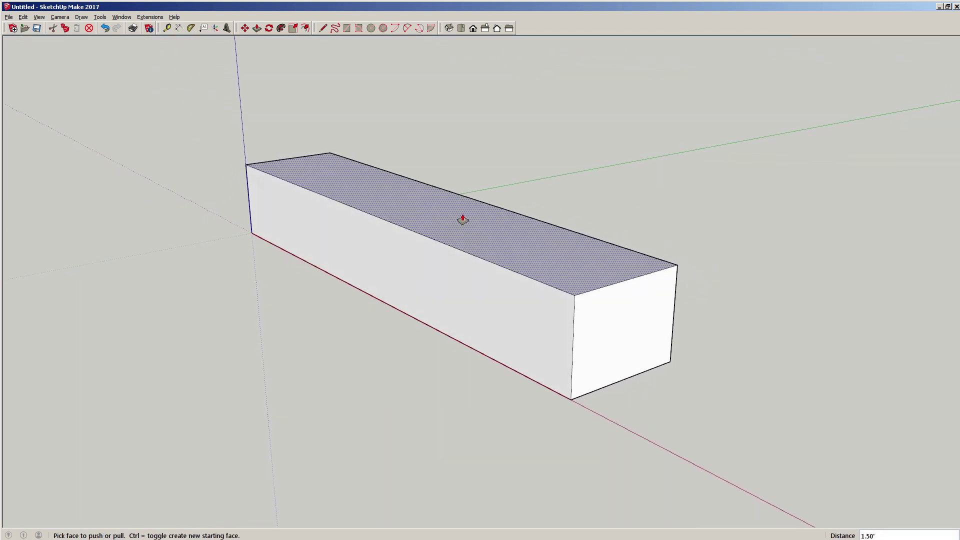
pyautogui.scroll(3, 456, 220)
pyautogui.press('space')
pyautogui.tripleClick(449, 231)
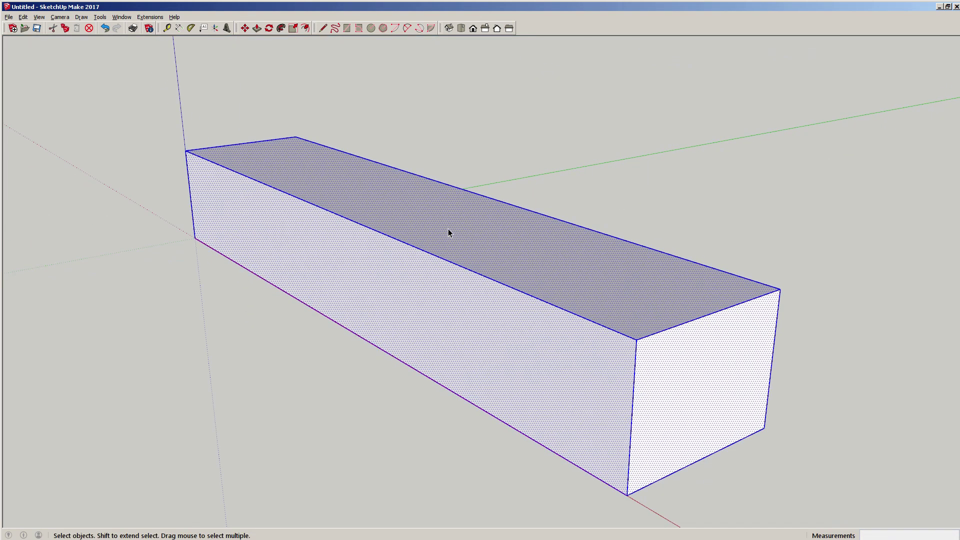
pyautogui.rightClick(453, 230)
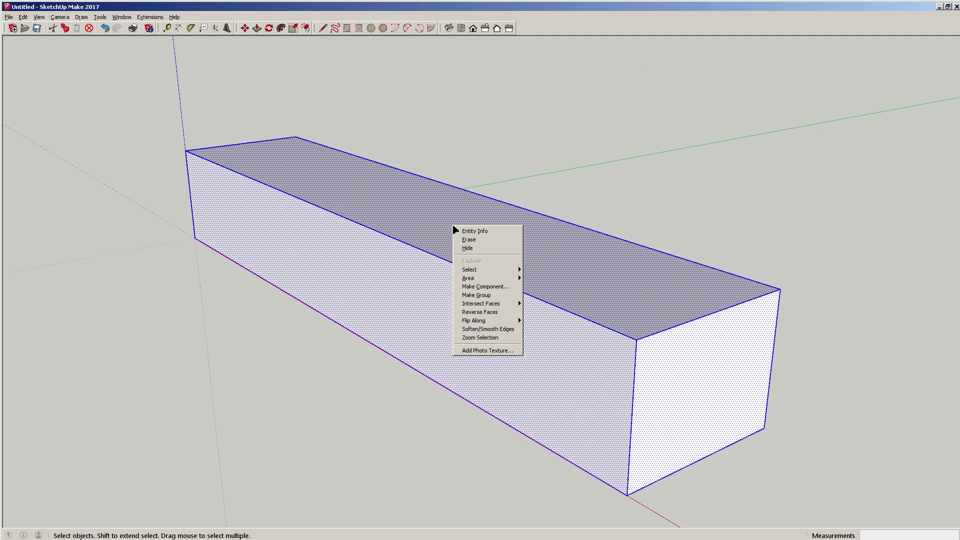
pyautogui.click(460, 295)
# Try to outline a thin strip at the end face's upper corner, 0.01 ft up the blue axis and 0.1 ft along the green axis.
pyautogui.moveTo(554, 284); pyautogui.dragTo(549, 244, button='middle')
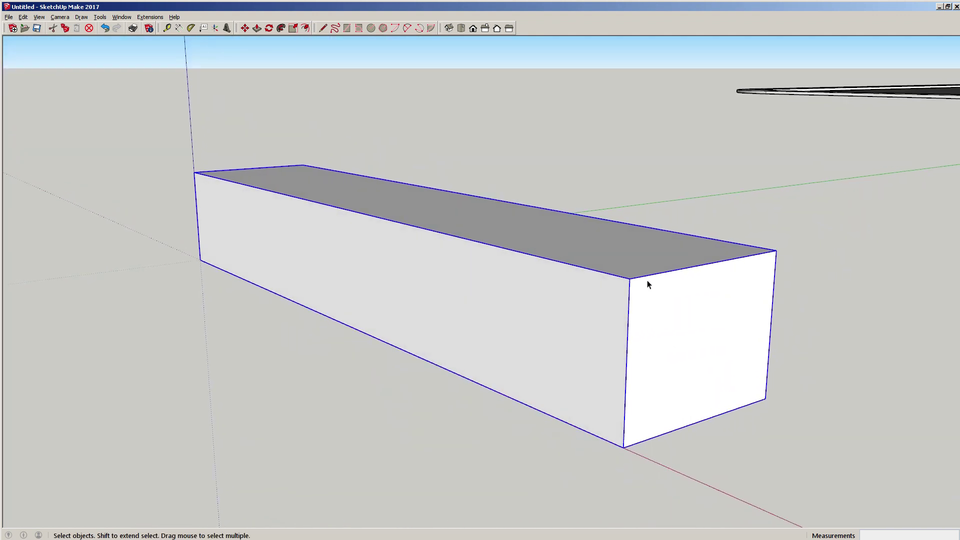
pyautogui.scroll(2, 645, 281)
pyautogui.scroll(3, 628, 303)
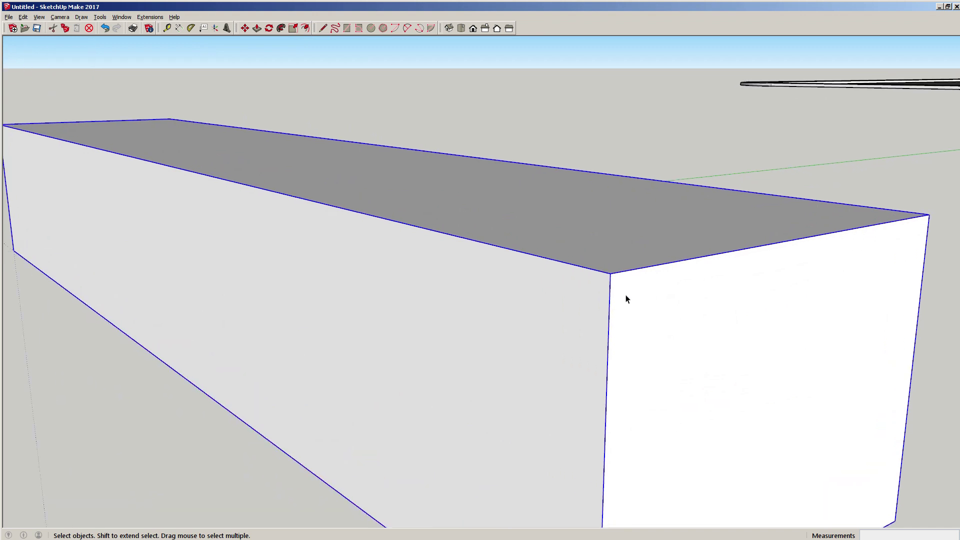
pyautogui.moveTo(626, 291); pyautogui.dragTo(416, 240, button='middle')
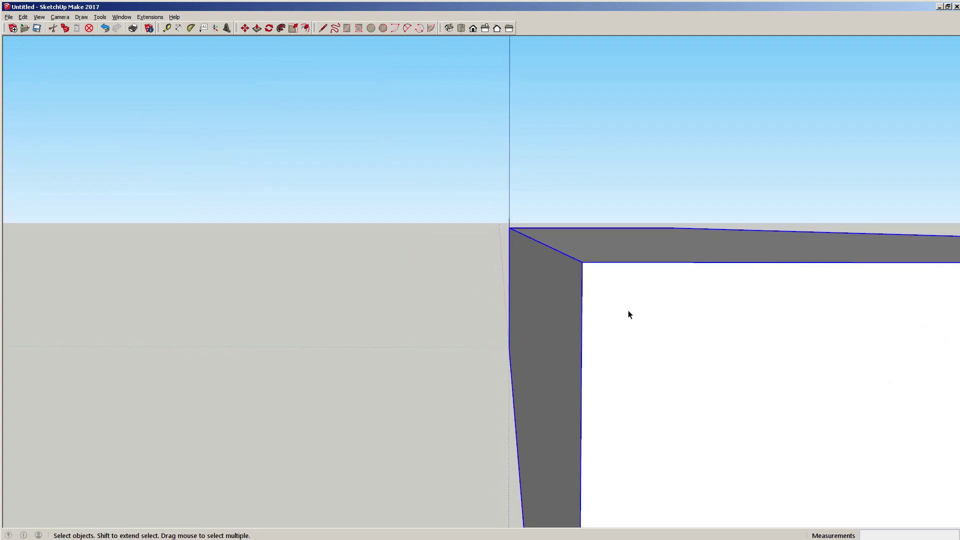
pyautogui.moveTo(652, 317); pyautogui.dragTo(582, 294, button='middle')
pyautogui.scroll(-2, 567, 246)
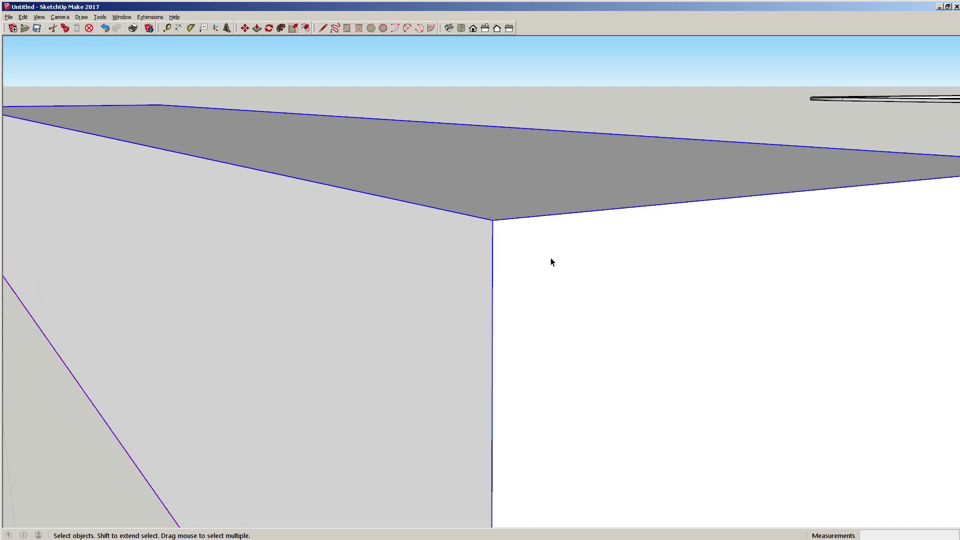
pyautogui.press('l')
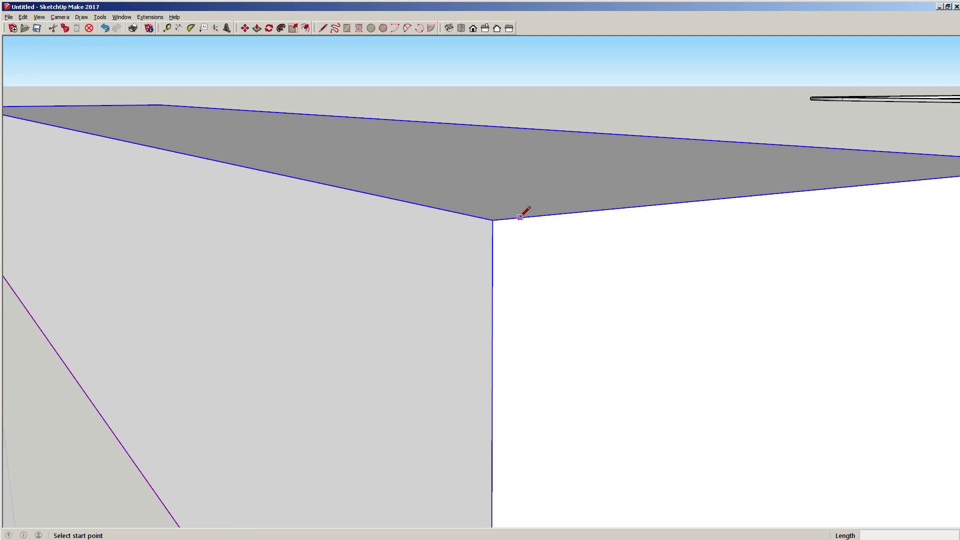
pyautogui.click(493, 220)
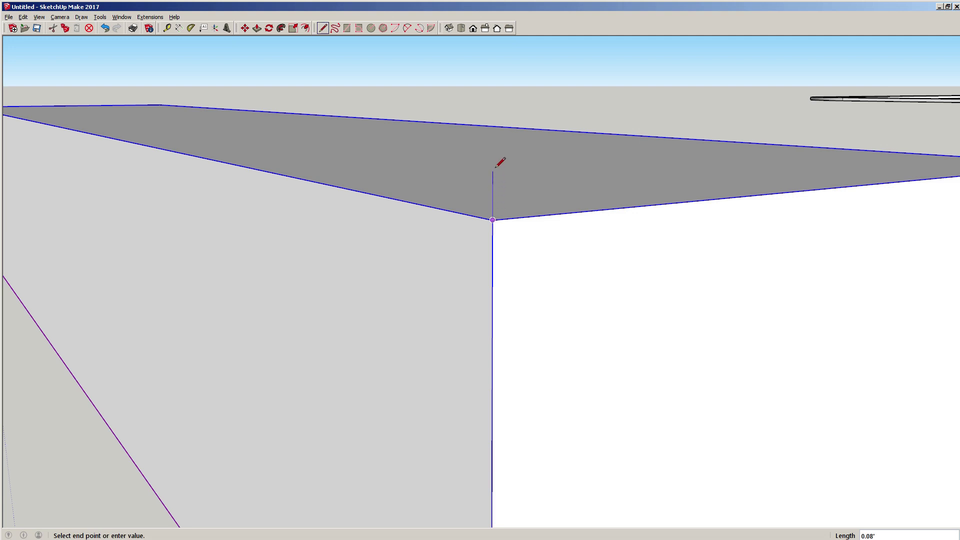
pyautogui.write('.01')
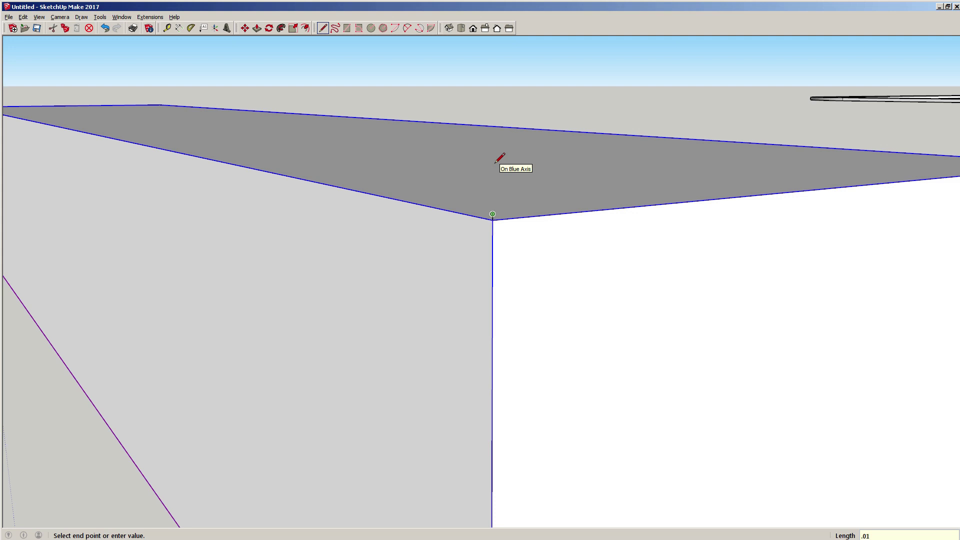
pyautogui.press('Return')
pyautogui.scroll(1, 560, 202)
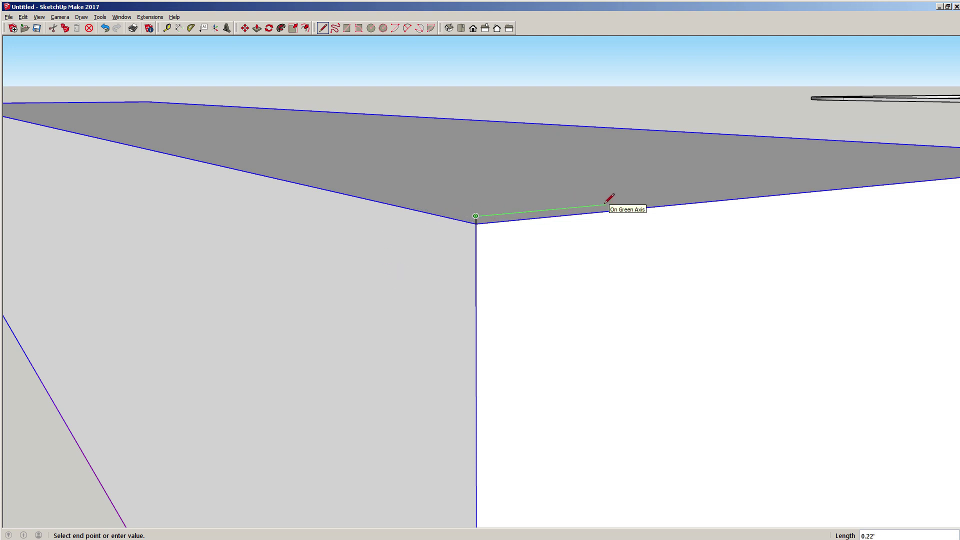
pyautogui.write('.1')
pyautogui.press('Return')
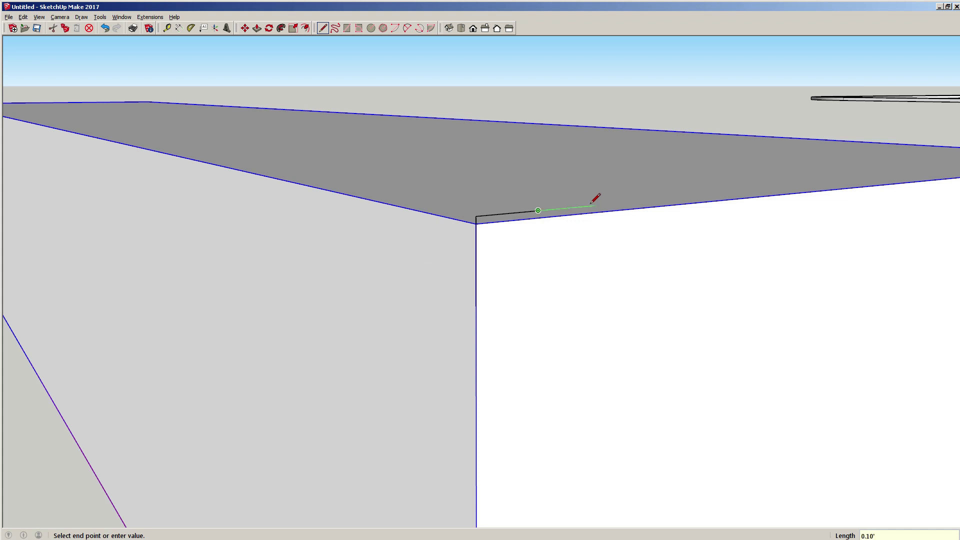
pyautogui.click(538, 217)
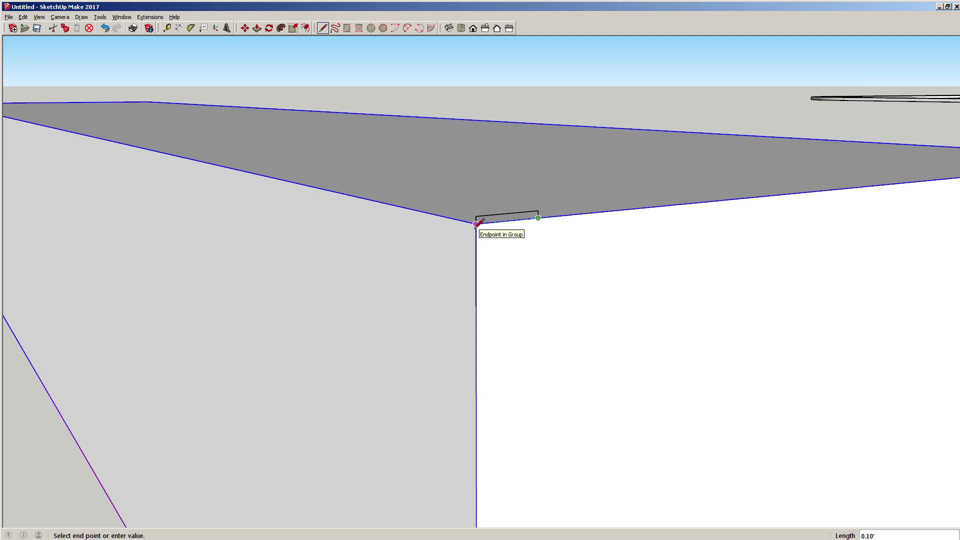
# Undo the strip lines drawn at the box's corner.
pyautogui.hotkey('ctrl', 'z')
pyautogui.hotkey('ctrl', 'z')
pyautogui.hotkey('ctrl', 'z')
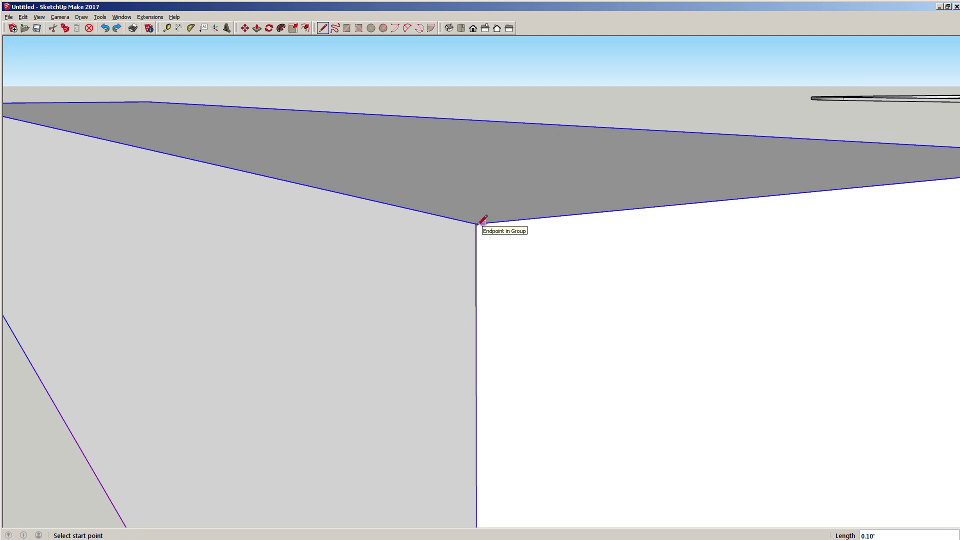
# Draw a thin L-shaped profile around the upper corner of the box's end face, with its top edge about 0.11 ft long.
pyautogui.click(475, 224)
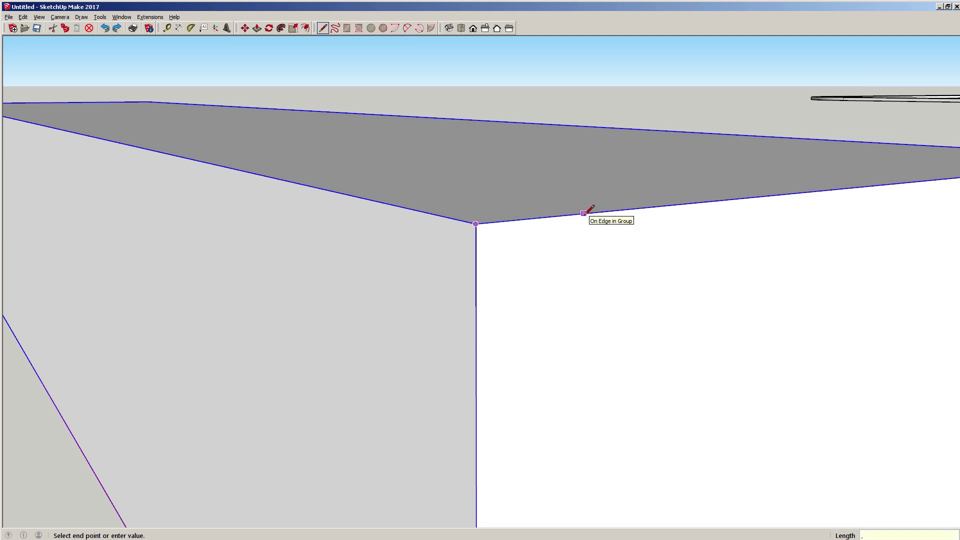
pyautogui.press('Return')
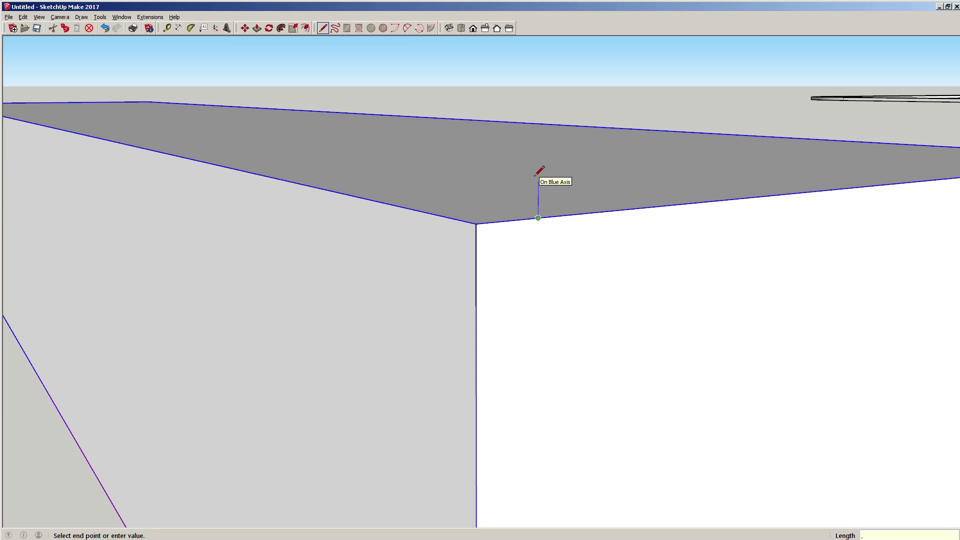
pyautogui.press('Return')
pyautogui.press('Escape')
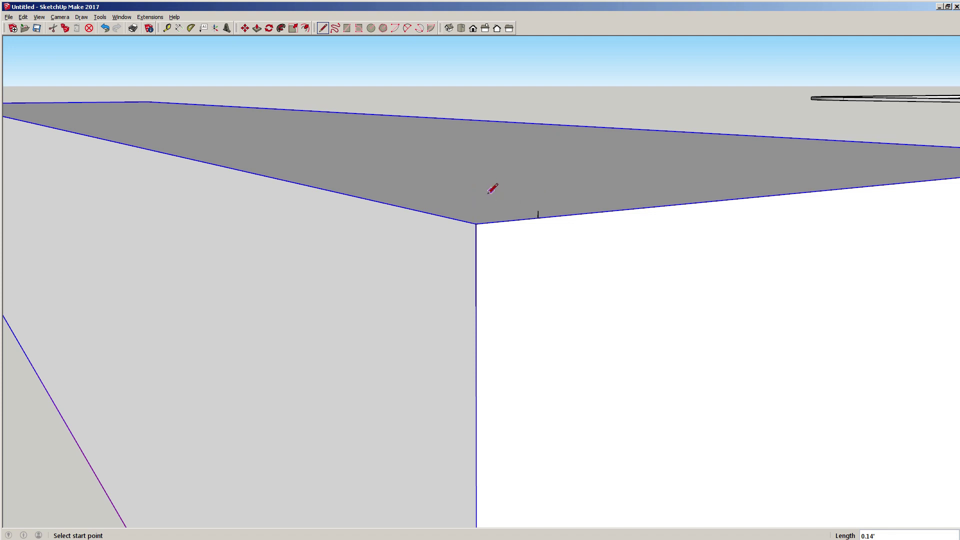
pyautogui.click(476, 224)
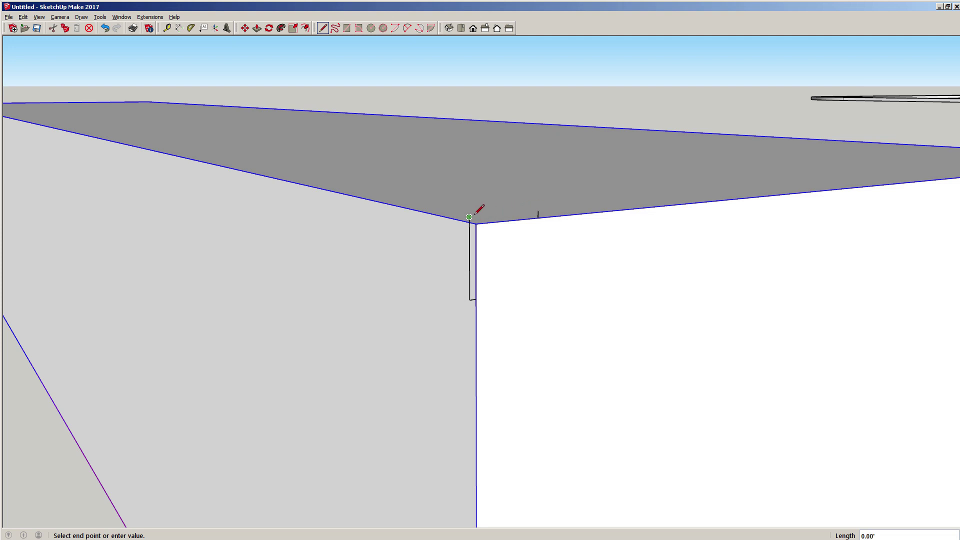
pyautogui.click(538, 210)
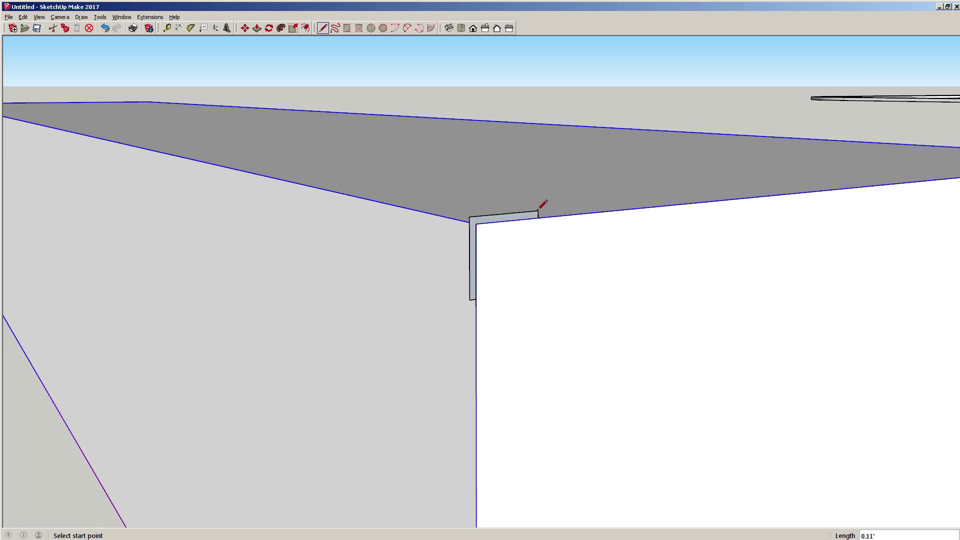
pyautogui.press('space')
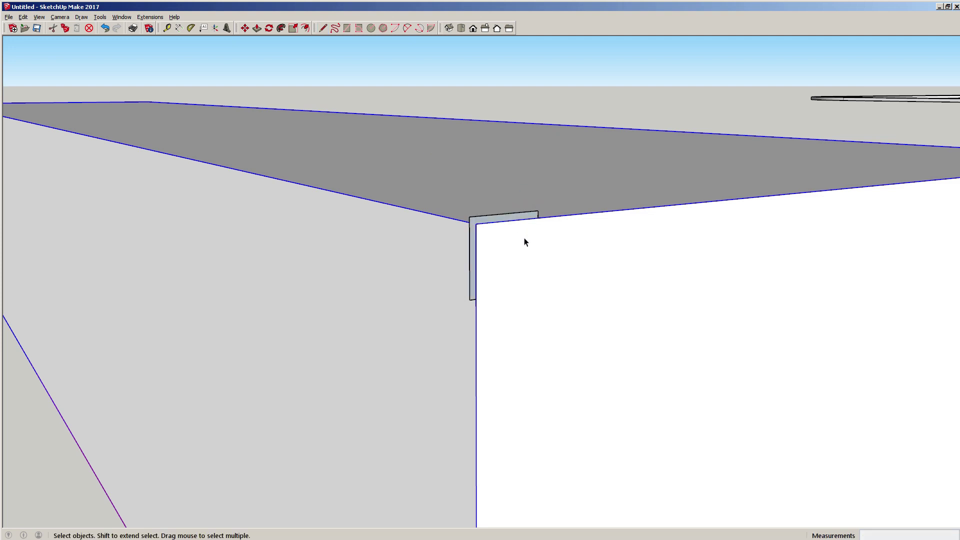
pyautogui.moveTo(528, 255)
pyautogui.mouseDown(button='middle')
pyautogui.moveTo(518, 267)
pyautogui.moveTo(375, 221)
pyautogui.moveTo(337, 225)
pyautogui.moveTo(508, 265)
pyautogui.moveTo(400, 257)
pyautogui.moveTo(371, 227)
pyautogui.moveTo(408, 247)
pyautogui.moveTo(525, 275)
pyautogui.moveTo(517, 255)
pyautogui.moveTo(371, 235)
pyautogui.moveTo(216, 153)
pyautogui.mouseUp(button='middle')
pyautogui.scroll(-5, 500, 250)
pyautogui.scroll(2, 478, 245)
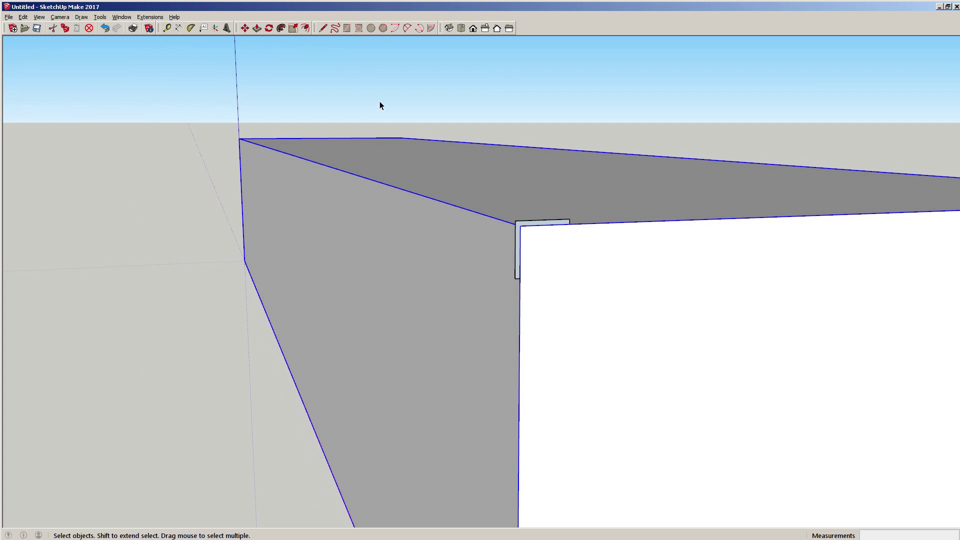
# Push/Pull the L-shaped profile 10 ft along the box's full upper edge.
pyautogui.press('p')
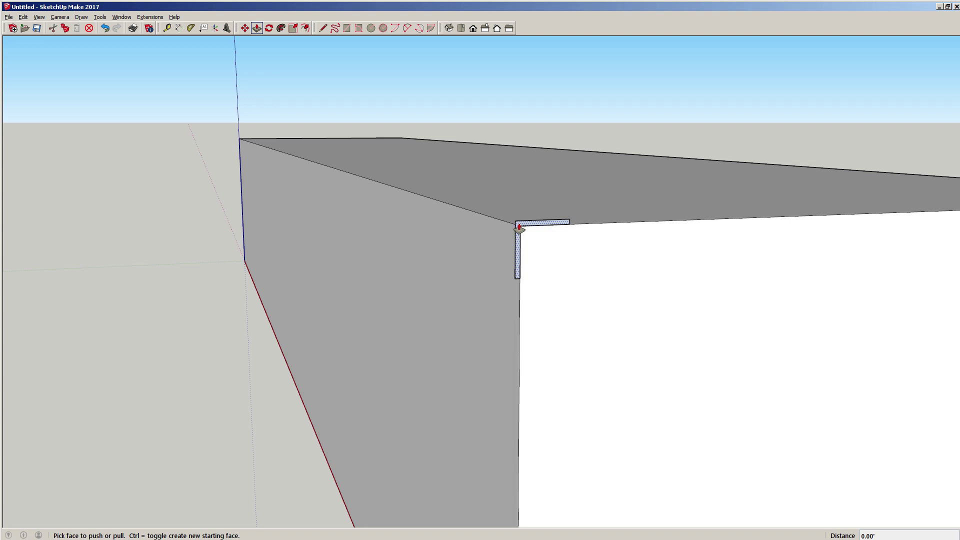
pyautogui.click(519, 228)
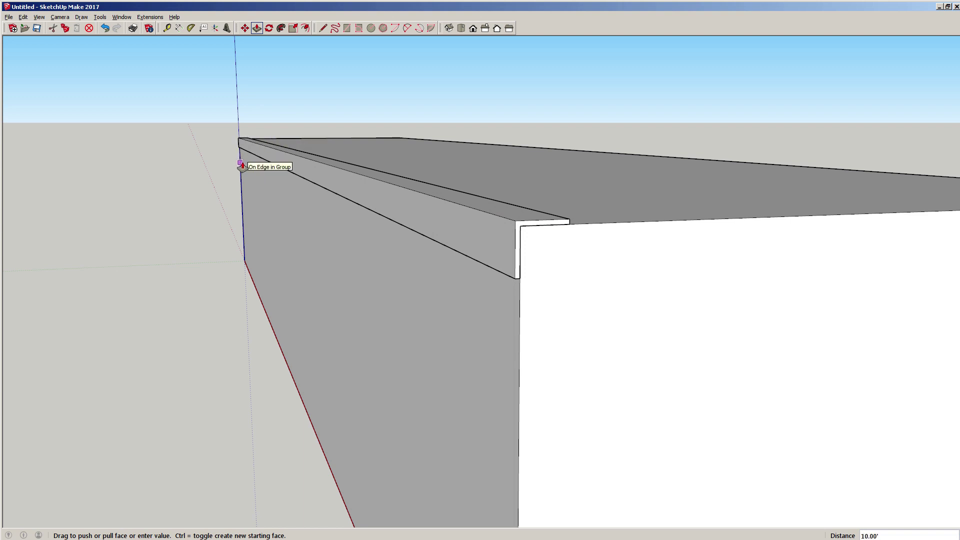
pyautogui.click(241, 165)
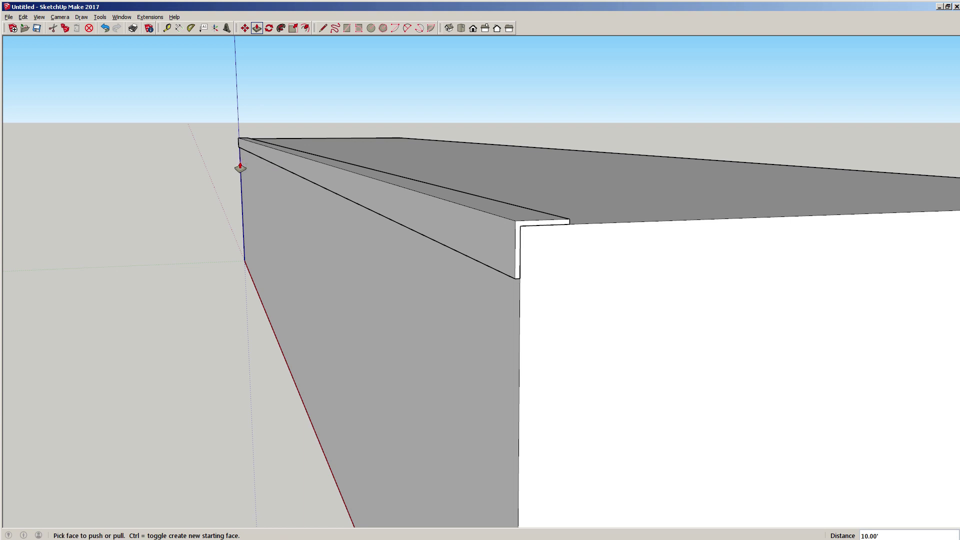
pyautogui.press('space')
# Examine the extruded trim along the box's upper edge from the front and from both ends.
pyautogui.moveTo(350, 218); pyautogui.dragTo(532, 203, button='middle')
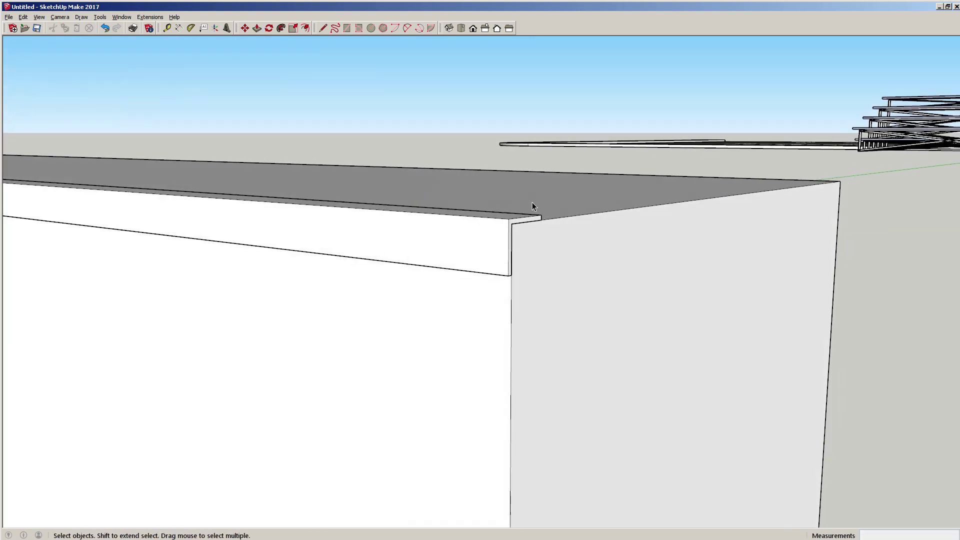
pyautogui.moveTo(294, 246); pyautogui.dragTo(614, 258, button='middle')
pyautogui.scroll(-6, 375, 249)
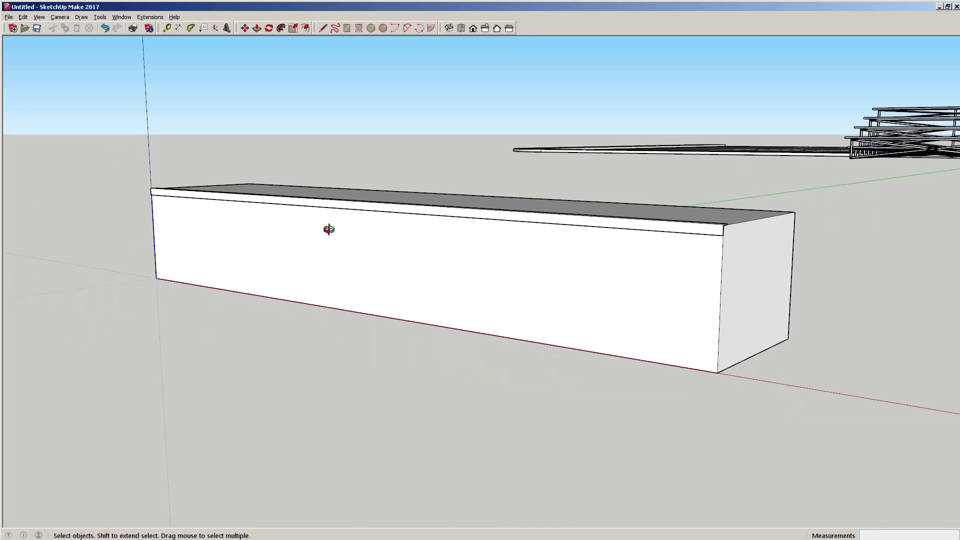
pyautogui.moveTo(328, 172); pyautogui.dragTo(935, 212, button='middle')
pyautogui.scroll(5, 437, 218)
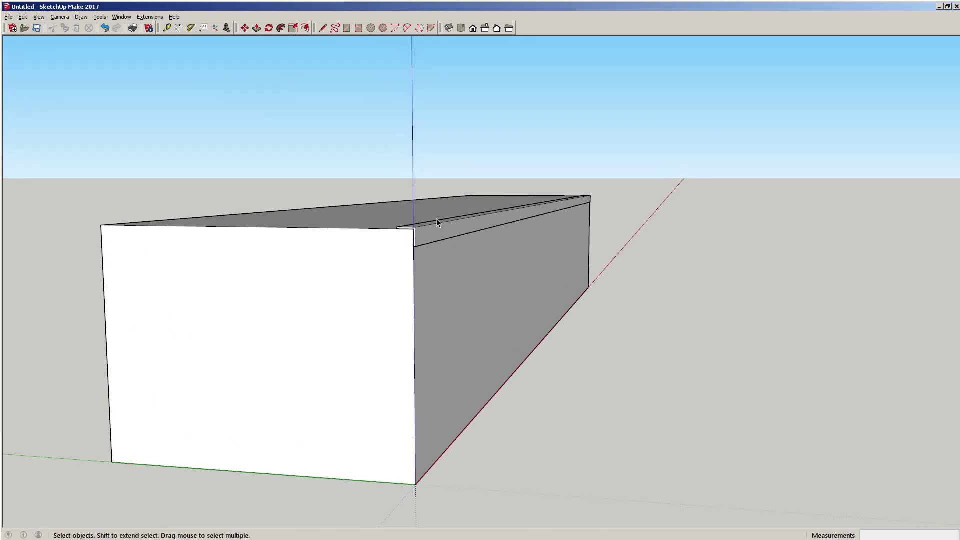
pyautogui.moveTo(399, 189); pyautogui.dragTo(389, 269, button='middle')
pyautogui.scroll(-5, 393, 264)
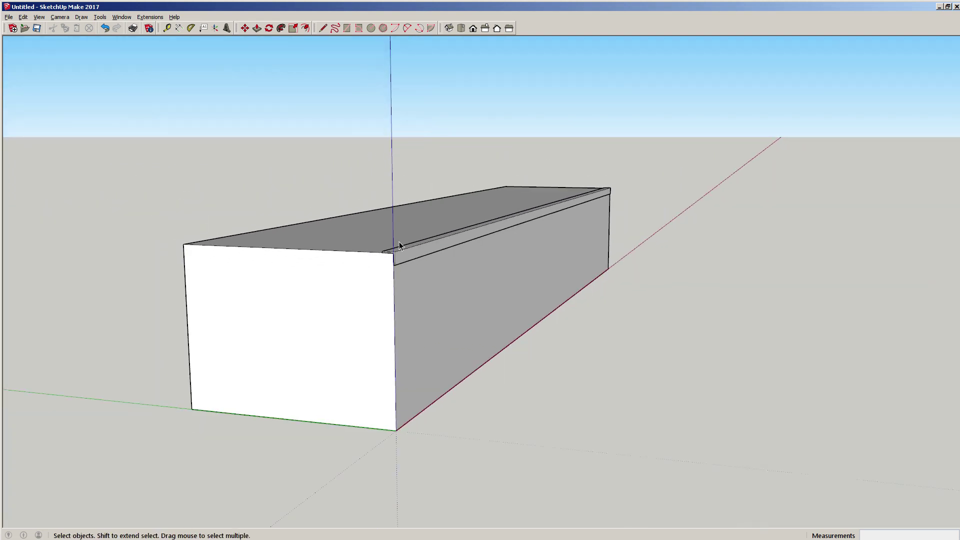
pyautogui.scroll(3, 350, 239)
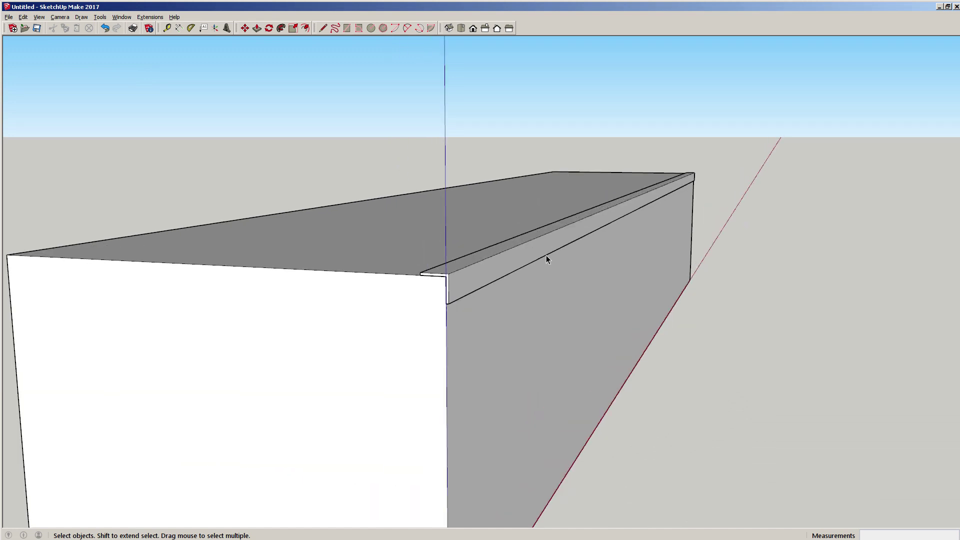
pyautogui.scroll(2, 547, 258)
pyautogui.moveTo(376, 317)
pyautogui.mouseDown(button='middle')
pyautogui.moveTo(476, 286)
pyautogui.moveTo(418, 290)
pyautogui.moveTo(394, 319)
pyautogui.mouseUp(button='middle')
pyautogui.scroll(-1, 416, 311)
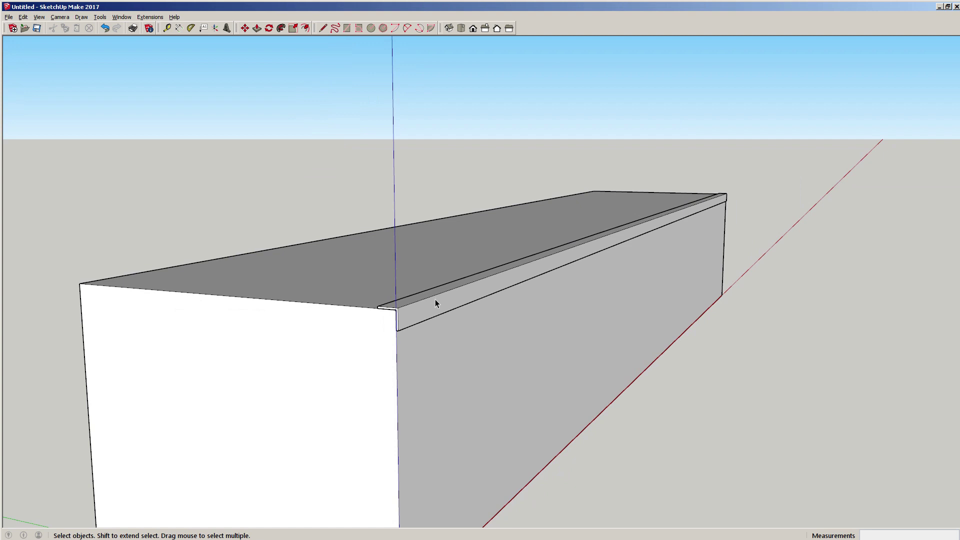
# Select all of the trim's geometry without the box and make it a separate group.
pyautogui.tripleClick(440, 304)
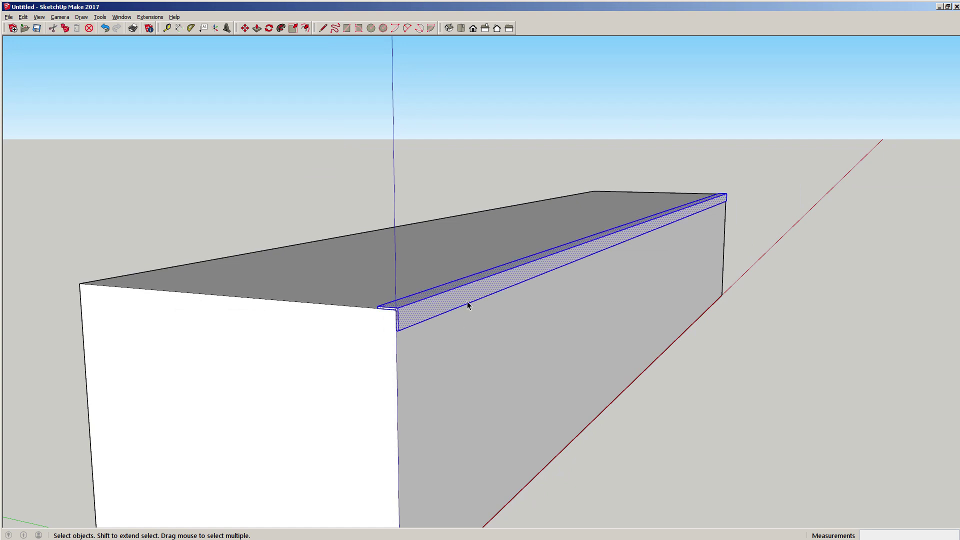
pyautogui.click(482, 168)
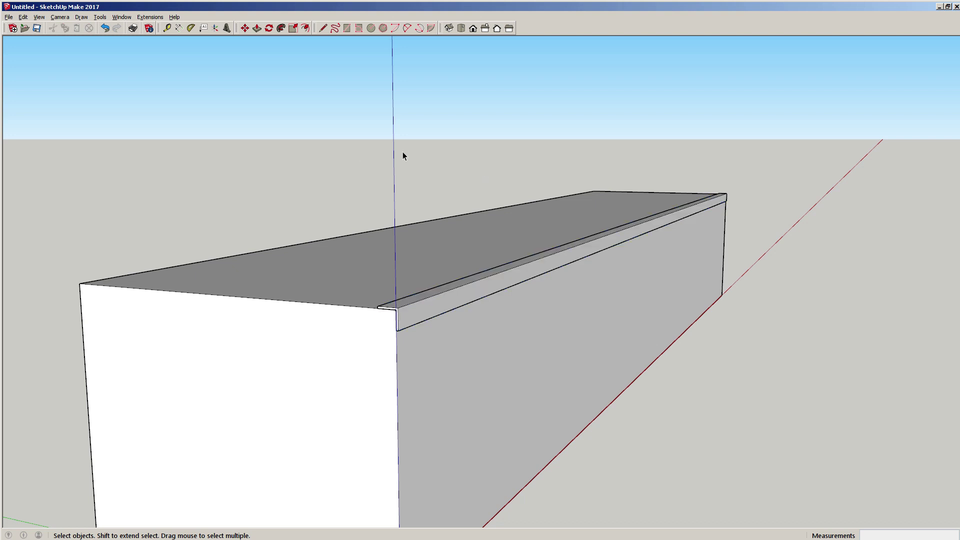
pyautogui.moveTo(357, 192)
pyautogui.mouseDown()
pyautogui.moveTo(725, 289)
pyautogui.moveTo(769, 320)
pyautogui.moveTo(783, 353)
pyautogui.mouseUp()
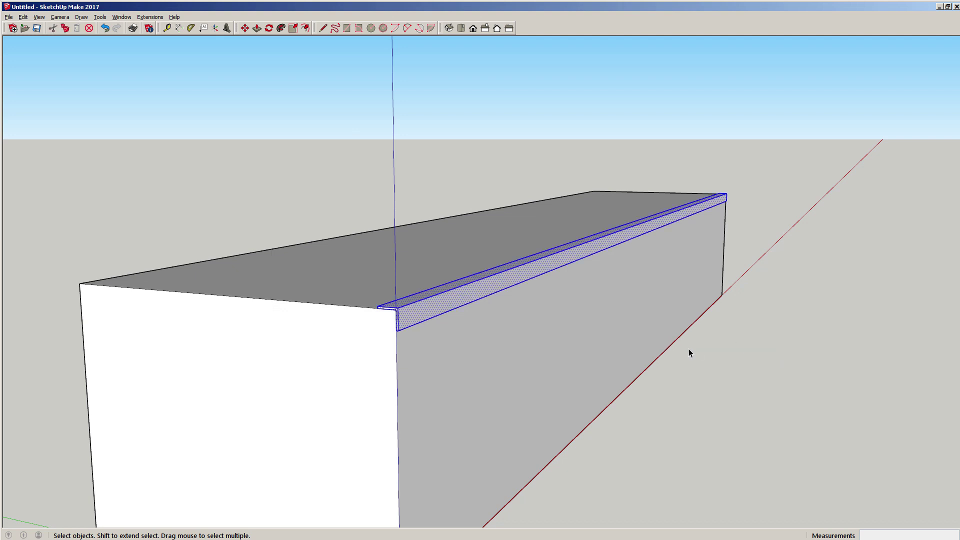
pyautogui.click(362, 200)
pyautogui.click(419, 308)
pyautogui.rightClick(420, 310)
pyautogui.moveTo(431, 355)
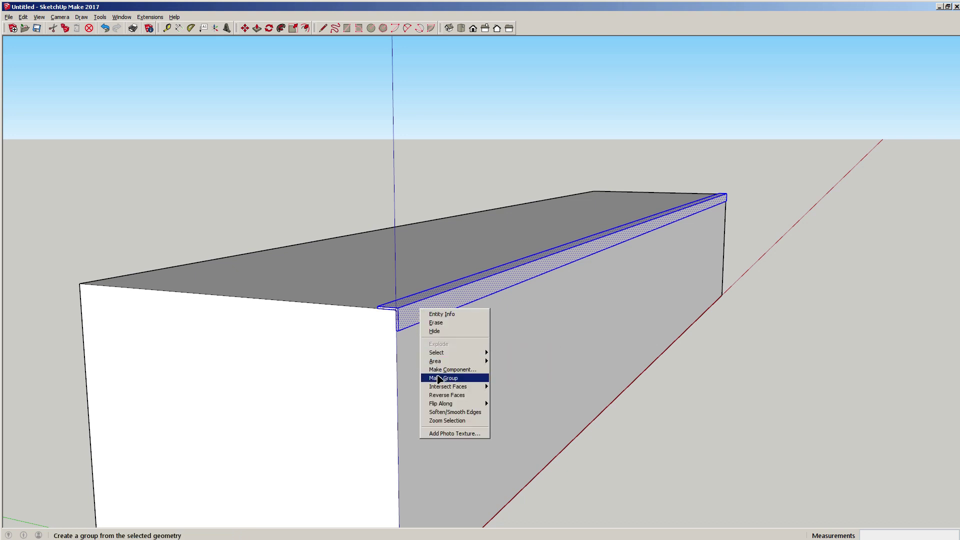
pyautogui.click(442, 379)
pyautogui.click(471, 362)
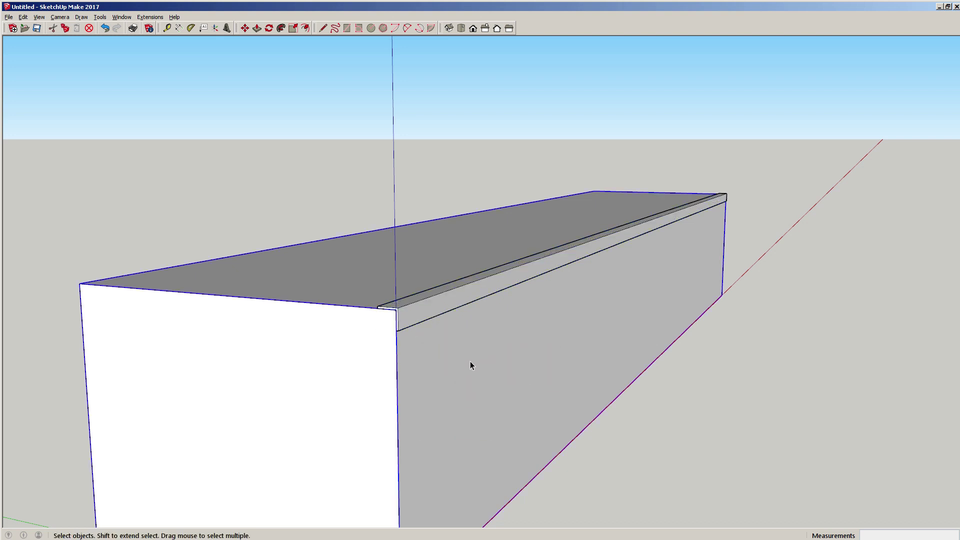
pyautogui.click(408, 196)
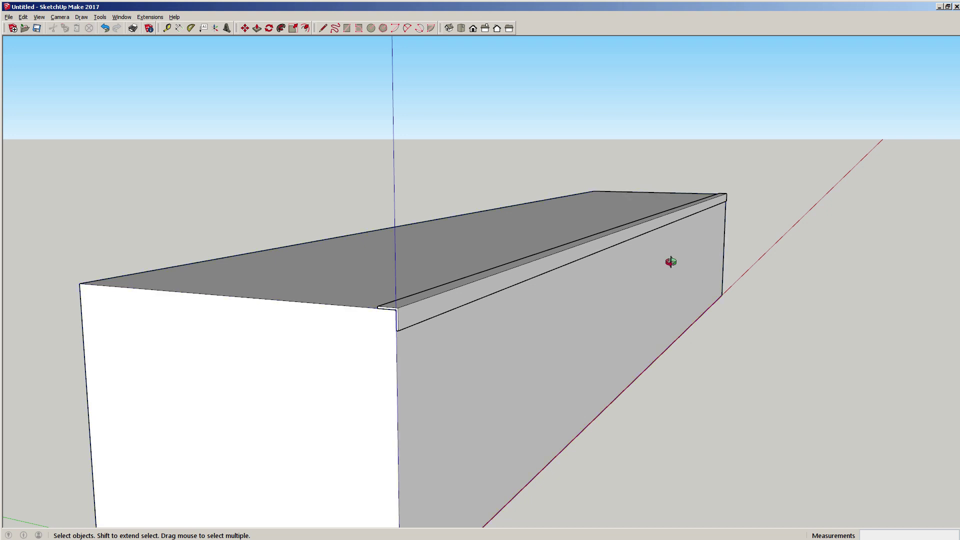
# Inspect the grouped trim against the box's edge from both end faces.
pyautogui.moveTo(670, 261); pyautogui.dragTo(533, 304, button='middle')
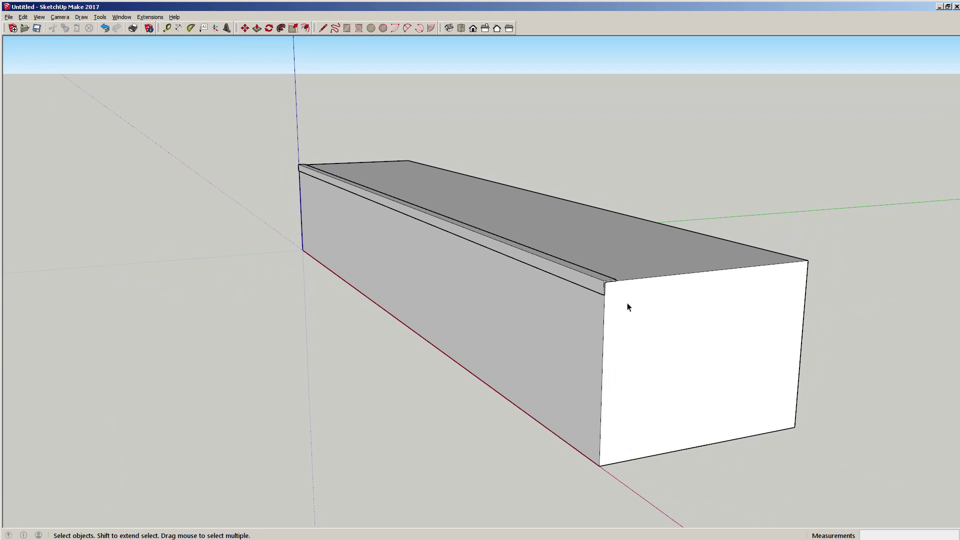
pyautogui.scroll(2, 620, 267)
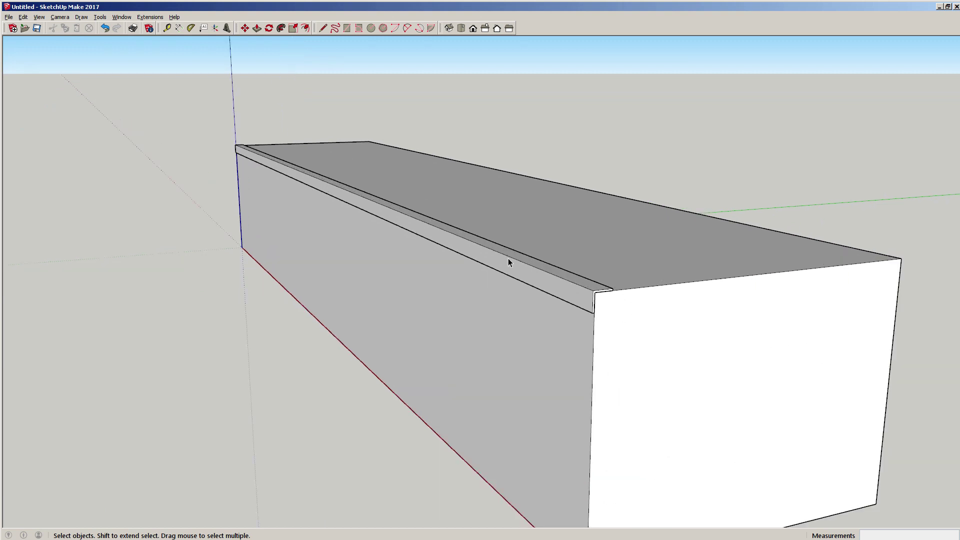
pyautogui.moveTo(508, 261); pyautogui.dragTo(575, 242, button='middle')
pyautogui.scroll(2, 581, 283)
pyautogui.scroll(-4, 581, 284)
pyautogui.scroll(-2, 575, 249)
pyautogui.scroll(4, 569, 255)
pyautogui.scroll(-3, 572, 260)
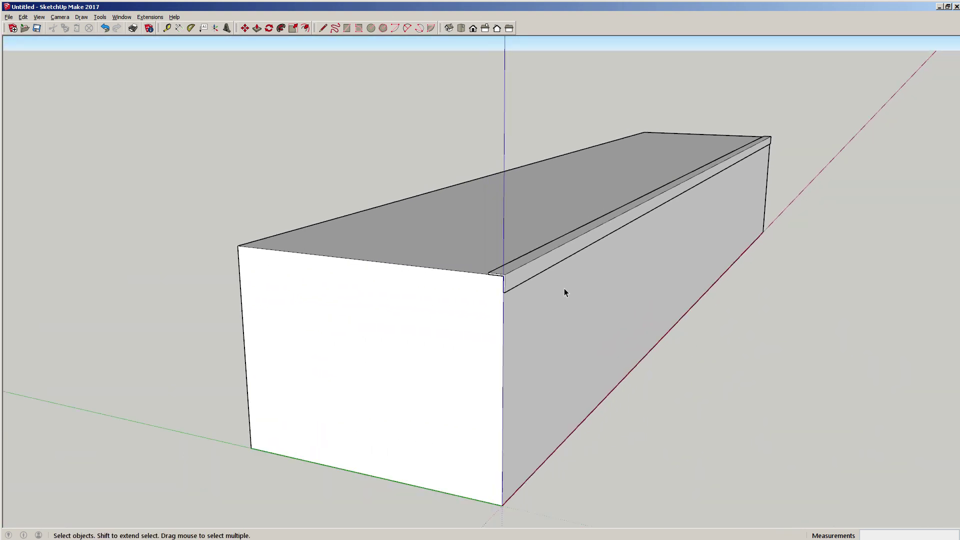
pyautogui.scroll(-2, 553, 289)
pyautogui.moveTo(510, 272); pyautogui.dragTo(439, 282, button='middle')
pyautogui.scroll(3, 515, 266)
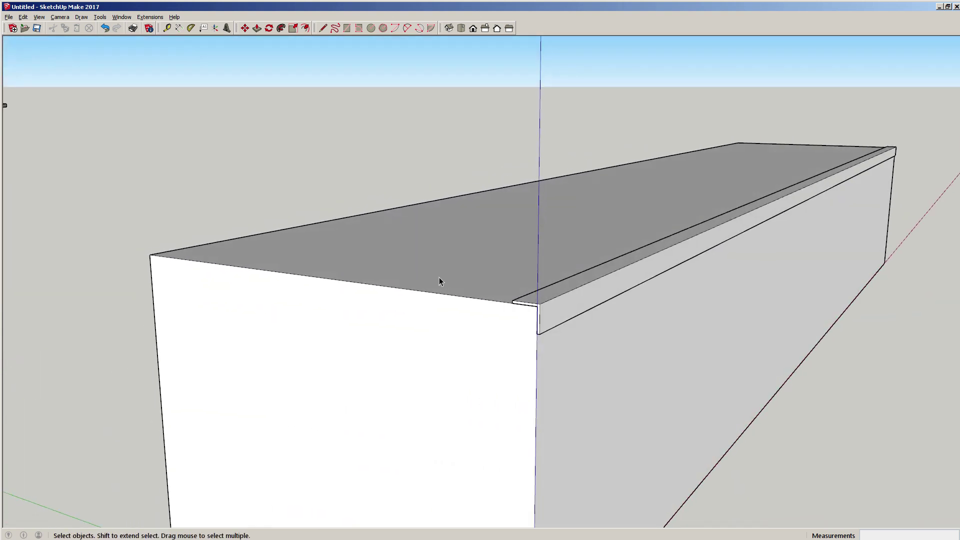
# Copy the trim group and paste the copy at the top corner of the box's opposite long edge.
pyautogui.click(551, 300)
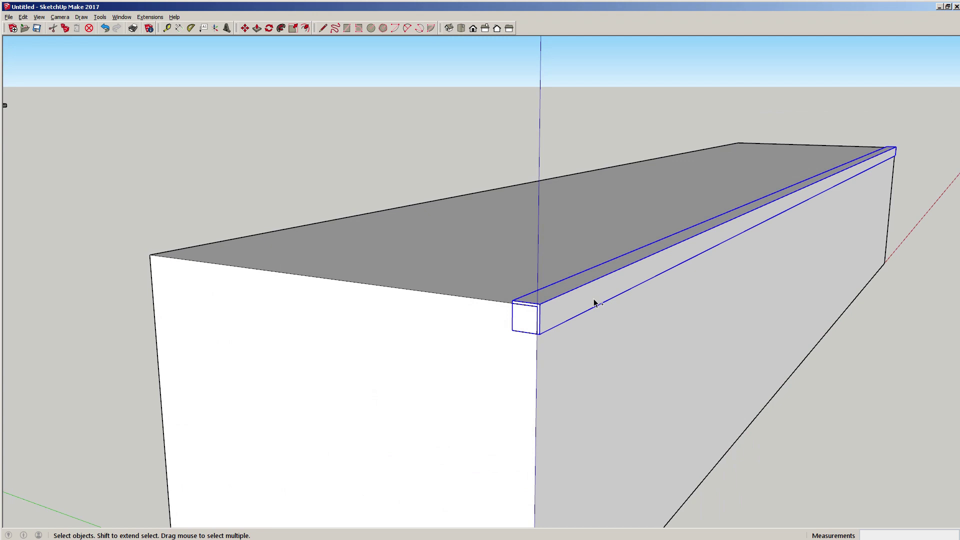
pyautogui.hotkey('ctrl', 'v')
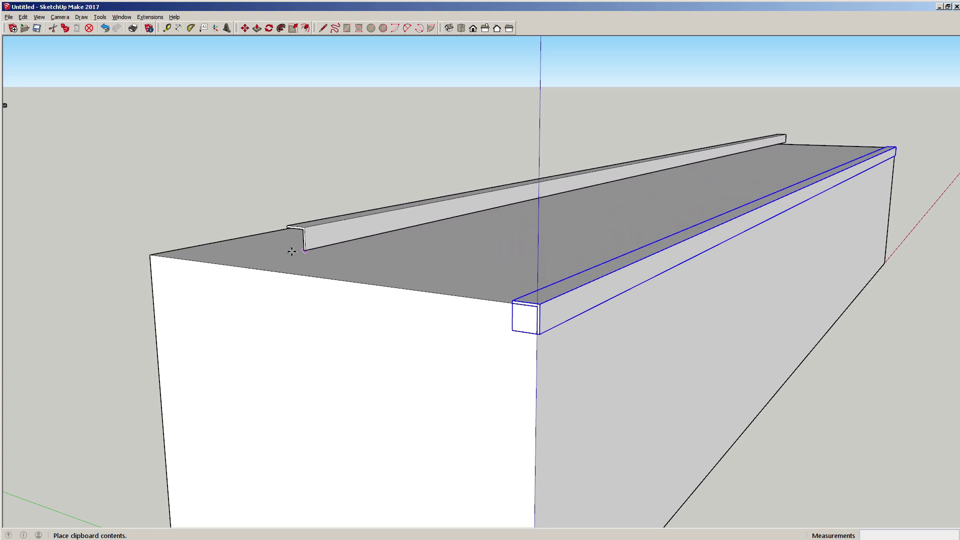
pyautogui.moveTo(236, 270); pyautogui.dragTo(378, 265, button='middle')
pyautogui.keyDown('shift'); pyautogui.moveTo(307, 279); pyautogui.dragTo(724, 251, button='middle'); pyautogui.keyUp('shift')
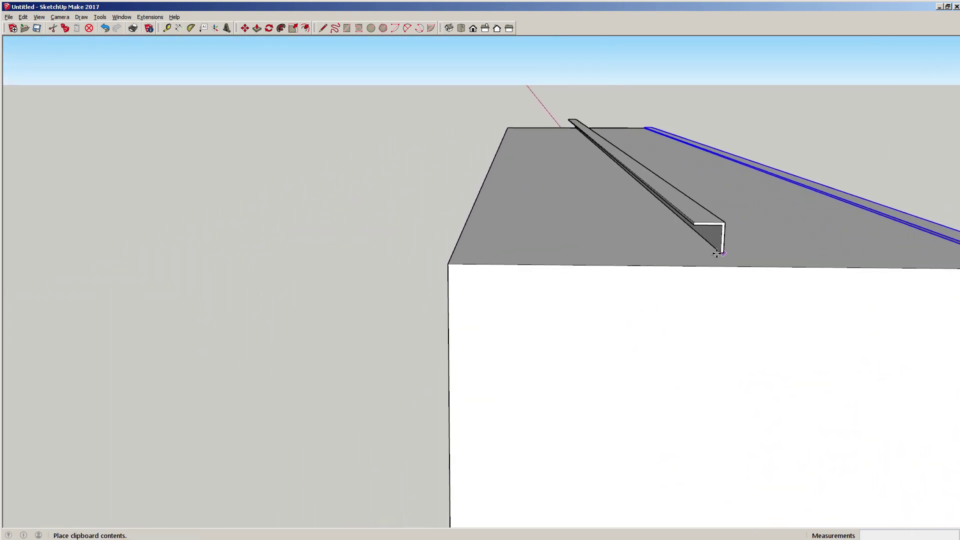
pyautogui.moveTo(462, 258); pyautogui.dragTo(695, 258, button='middle')
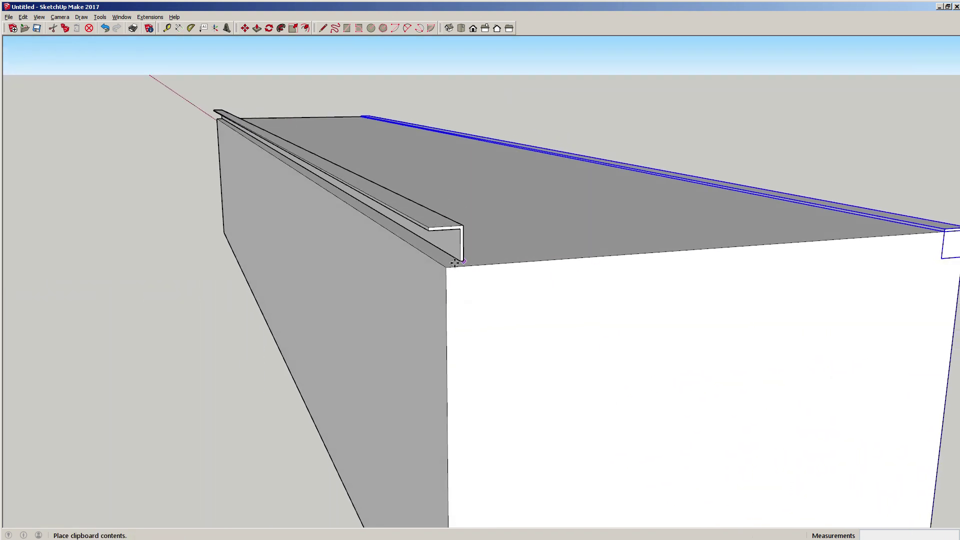
pyautogui.scroll(2, 445, 257)
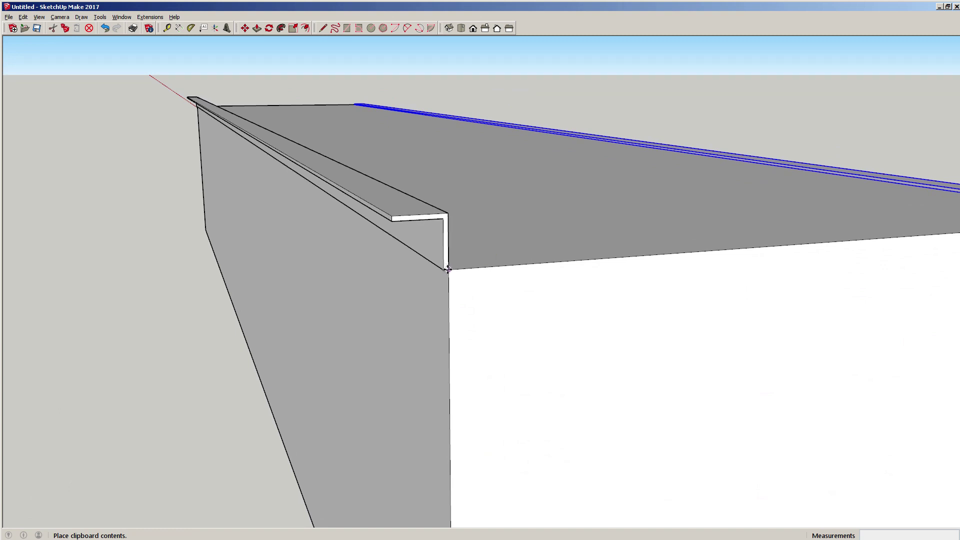
pyautogui.click(448, 269)
# Move the copied trim by its inner corner onto the top corner of the box's end face.
pyautogui.moveTo(476, 256); pyautogui.dragTo(295, 238, button='middle')
pyautogui.press('m')
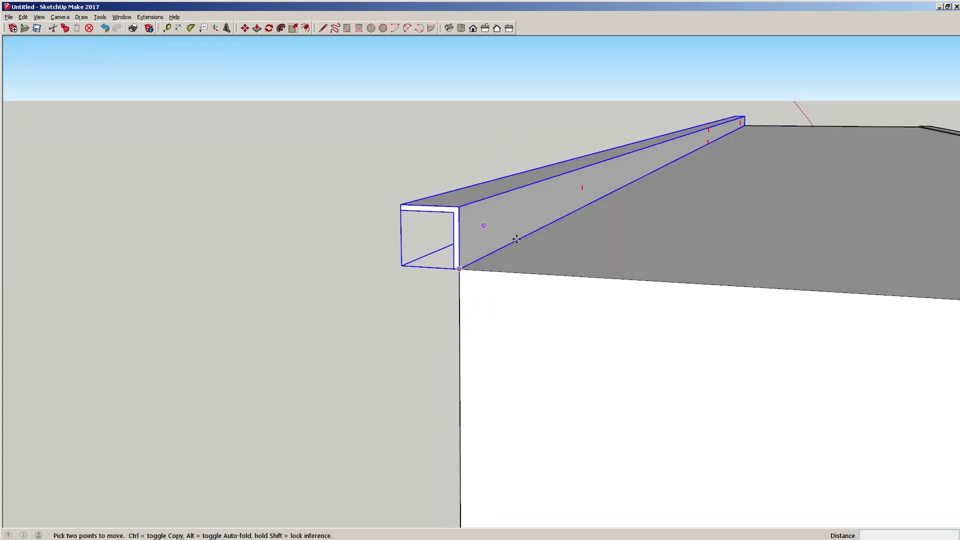
pyautogui.moveTo(517, 240); pyautogui.dragTo(491, 249, button='middle')
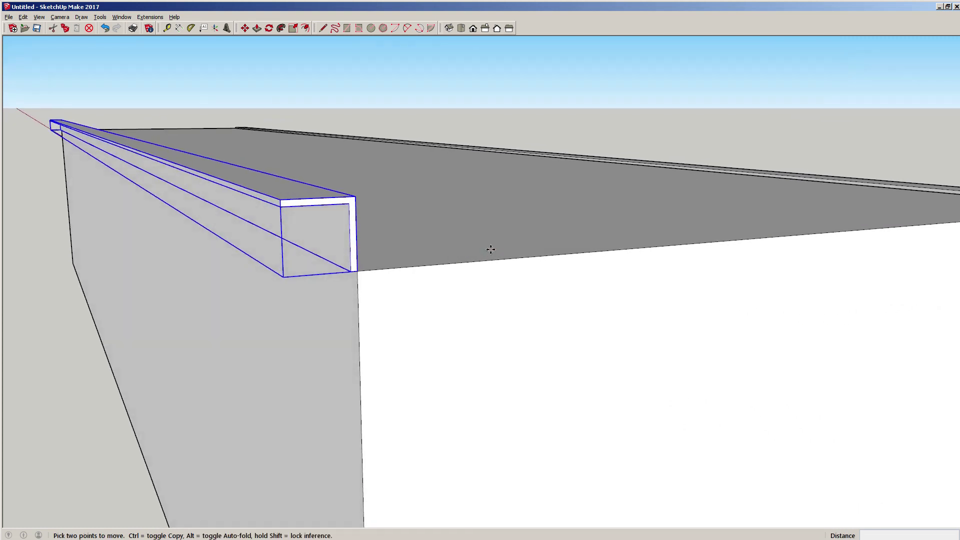
pyautogui.scroll(3, 305, 211)
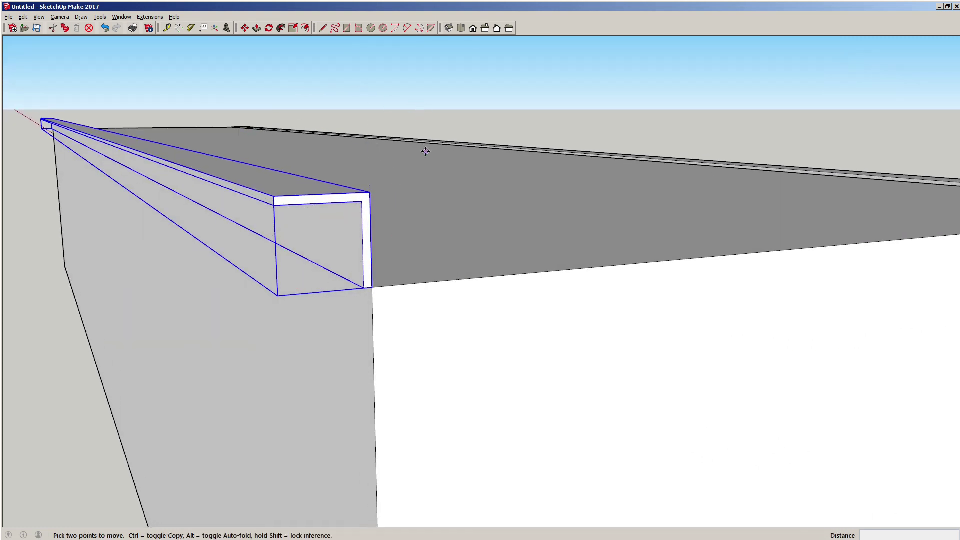
pyautogui.click(360, 204)
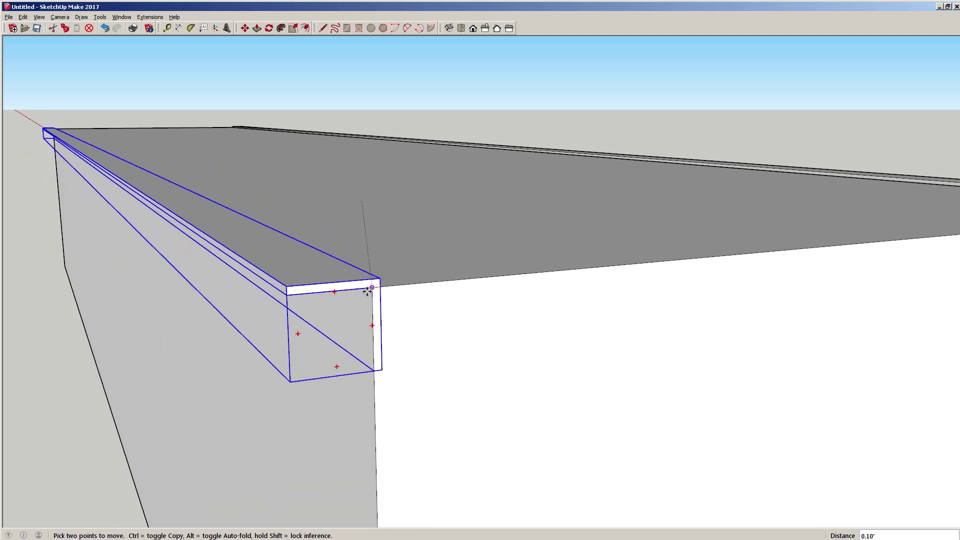
pyautogui.click(372, 288)
# Flip the copied trim along the group's red axis and along its green axis.
pyautogui.rightClick(342, 281)
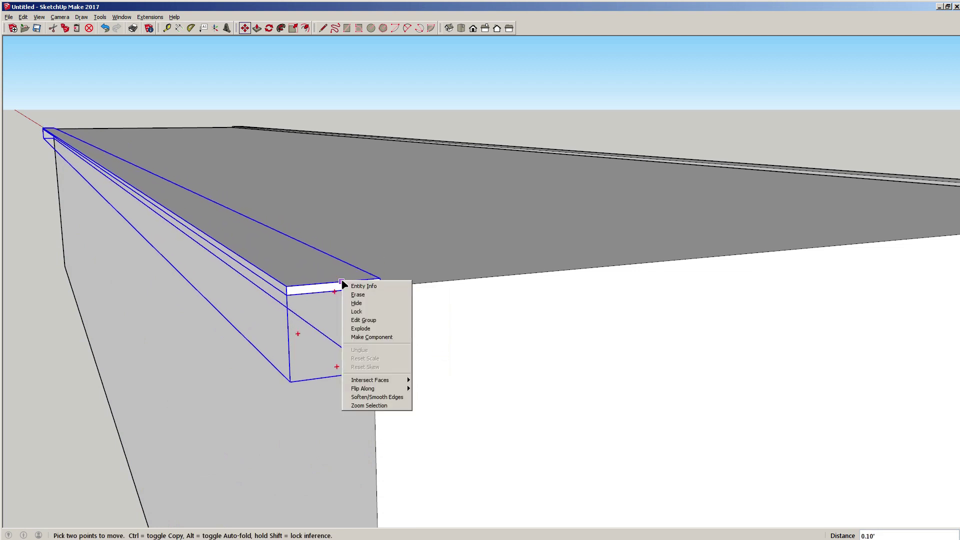
pyautogui.moveTo(382, 389)
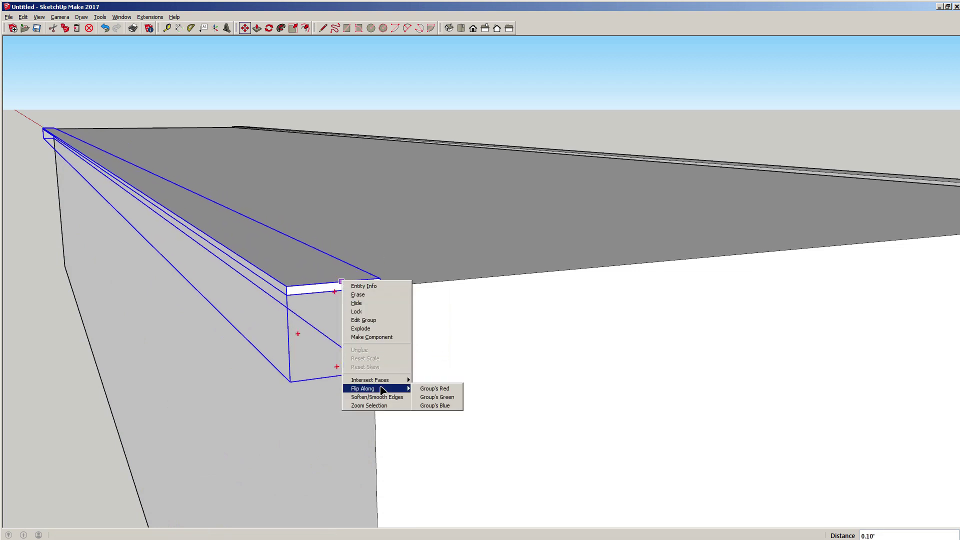
pyautogui.click(433, 390)
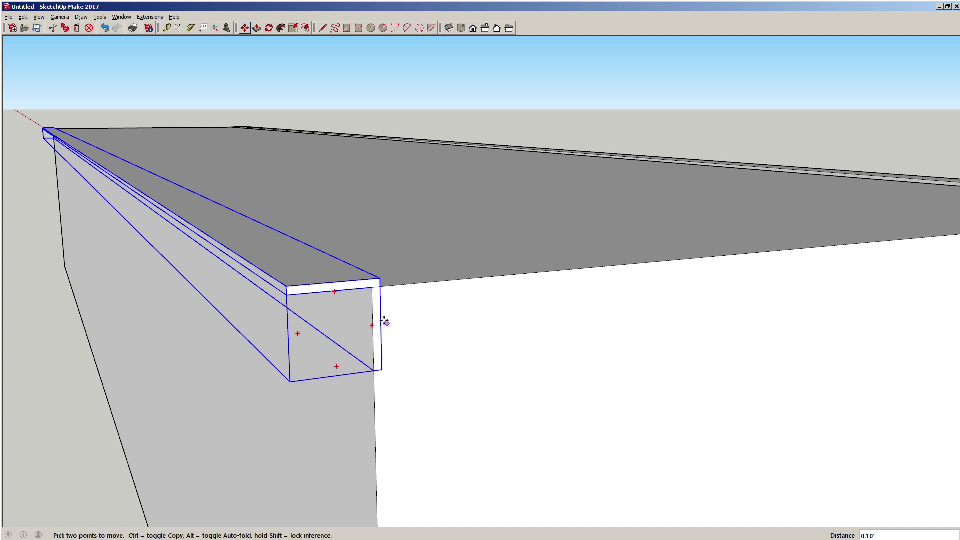
pyautogui.rightClick(361, 281)
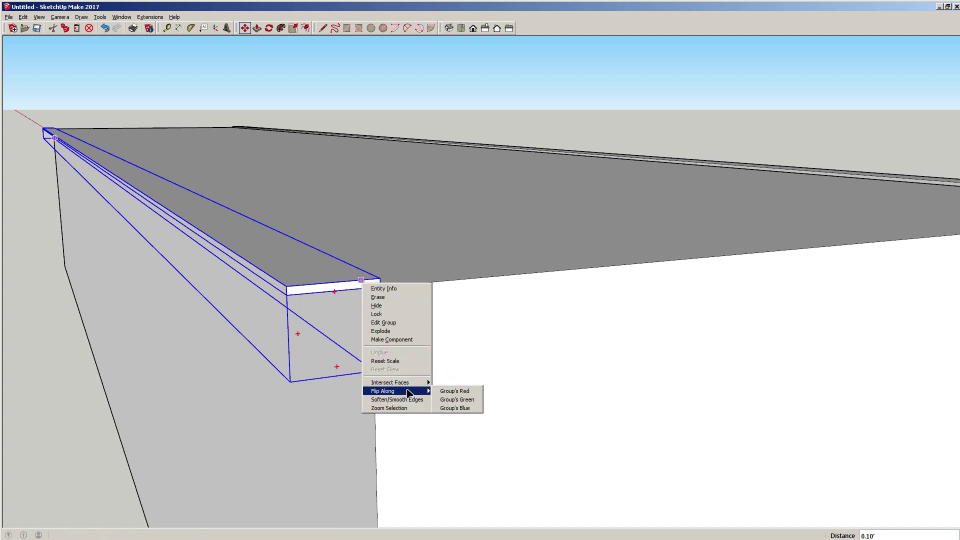
pyautogui.click(453, 393)
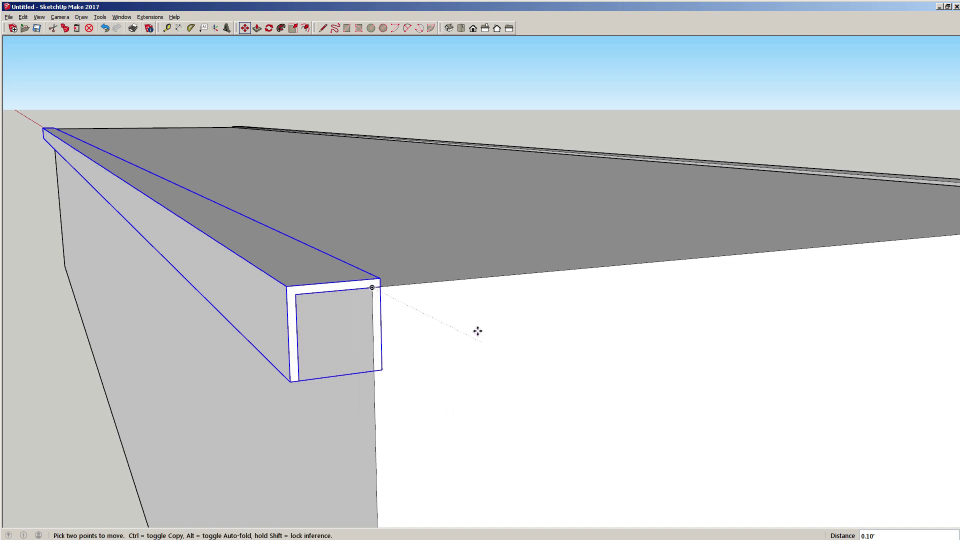
# Move the flipped trim by its inner corner onto the box's top corner so it wraps the long edge.
pyautogui.moveTo(475, 330); pyautogui.dragTo(295, 296, button='middle')
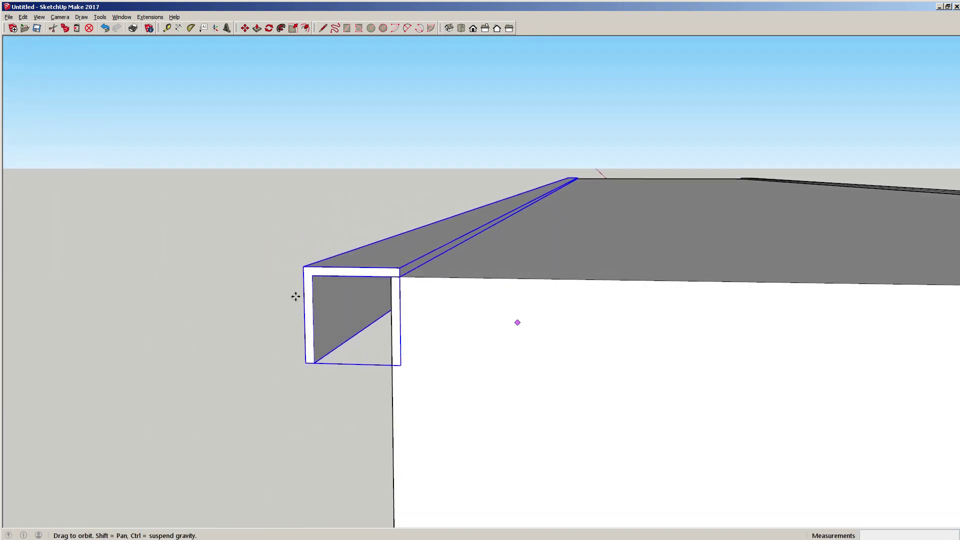
pyautogui.click(313, 275)
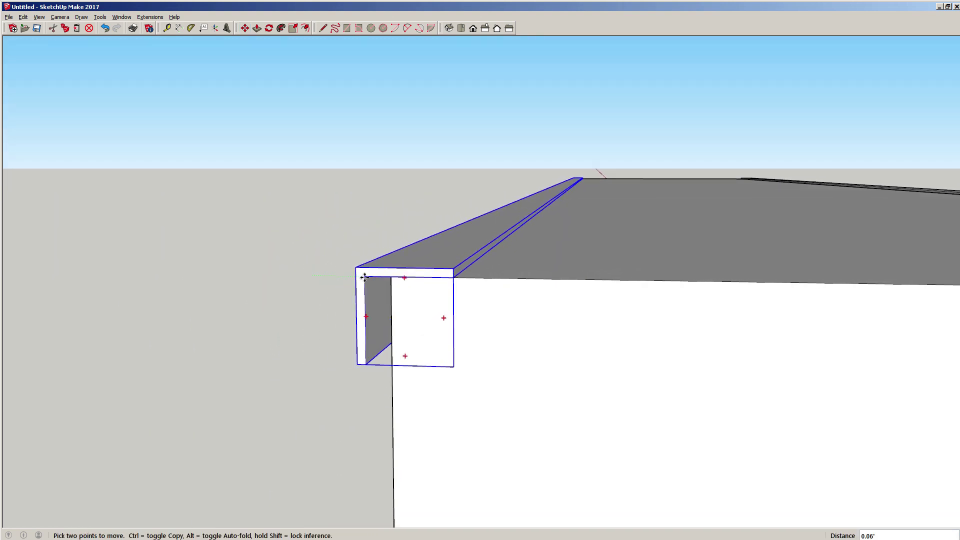
pyautogui.click(387, 273)
pyautogui.moveTo(458, 298); pyautogui.dragTo(350, 320, button='middle')
pyautogui.scroll(-2, 515, 313)
pyautogui.moveTo(526, 303); pyautogui.dragTo(543, 291, button='middle')
pyautogui.press('space')
pyautogui.click(441, 216)
pyautogui.scroll(-2, 565, 298)
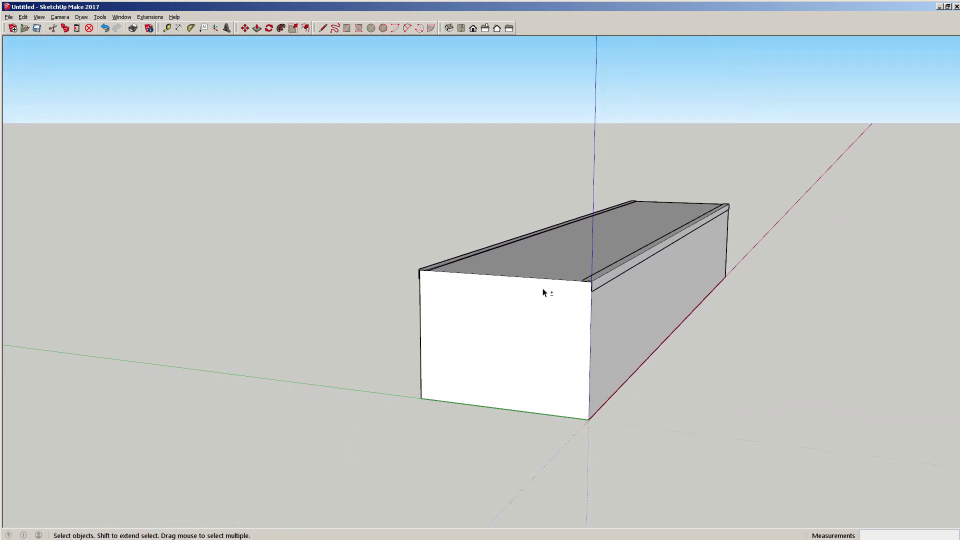
# Select the box with both trims and try scaling them along the box's length.
pyautogui.moveTo(730, 377); pyautogui.dragTo(476, 332, button='middle')
pyautogui.scroll(-2, 475, 331)
pyautogui.keyDown('shift'); pyautogui.moveTo(529, 355); pyautogui.dragTo(395, 305, button='middle'); pyautogui.keyUp('shift')
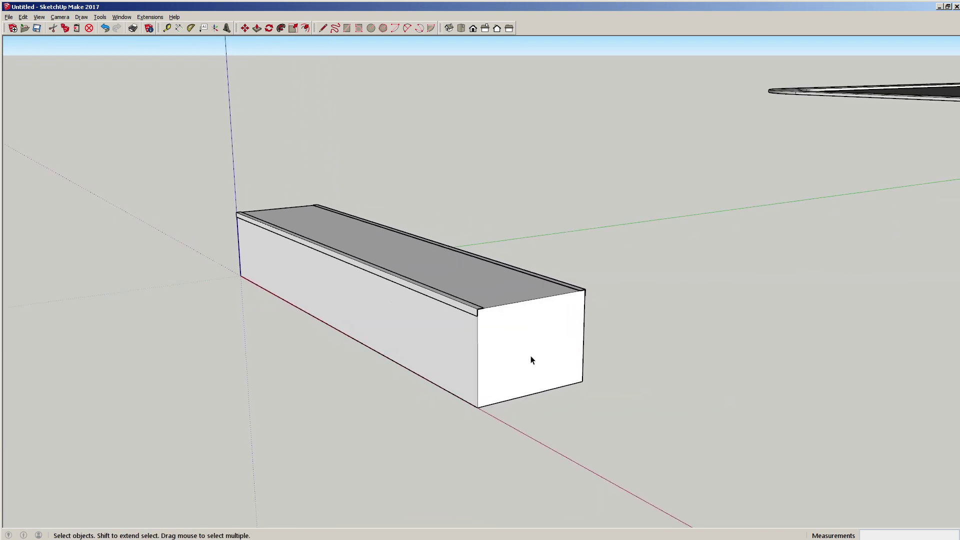
pyautogui.moveTo(213, 172); pyautogui.dragTo(214, 173)
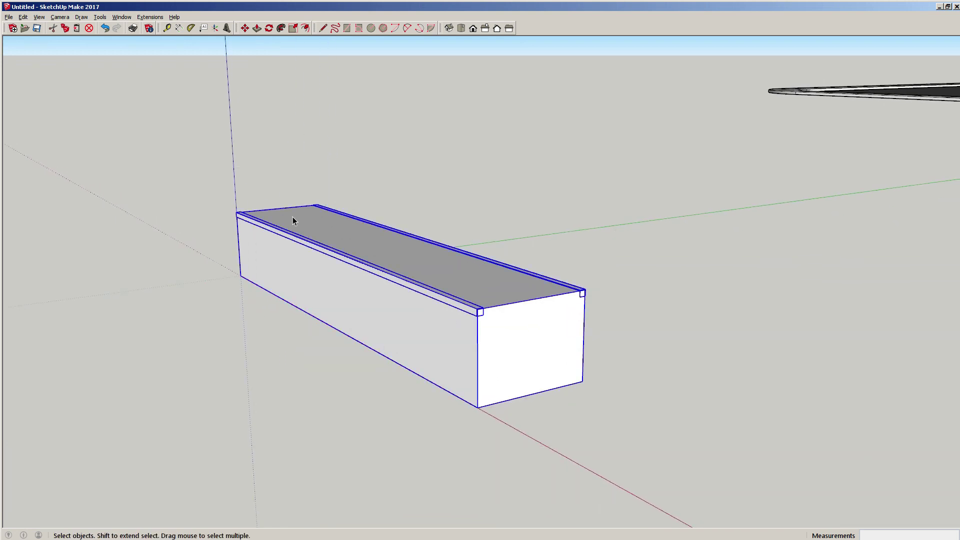
pyautogui.press('s')
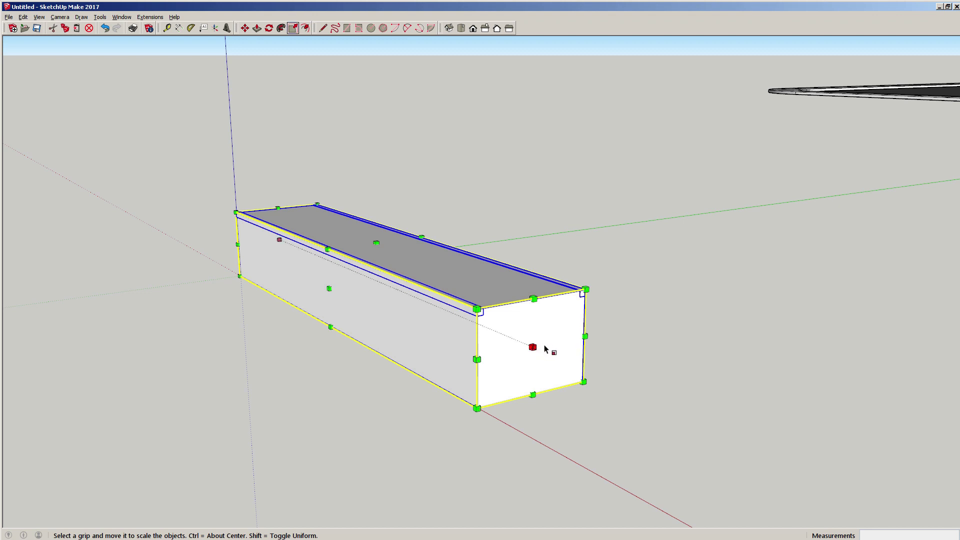
pyautogui.moveTo(532, 347); pyautogui.dragTo(600, 369)
pyautogui.press('space')
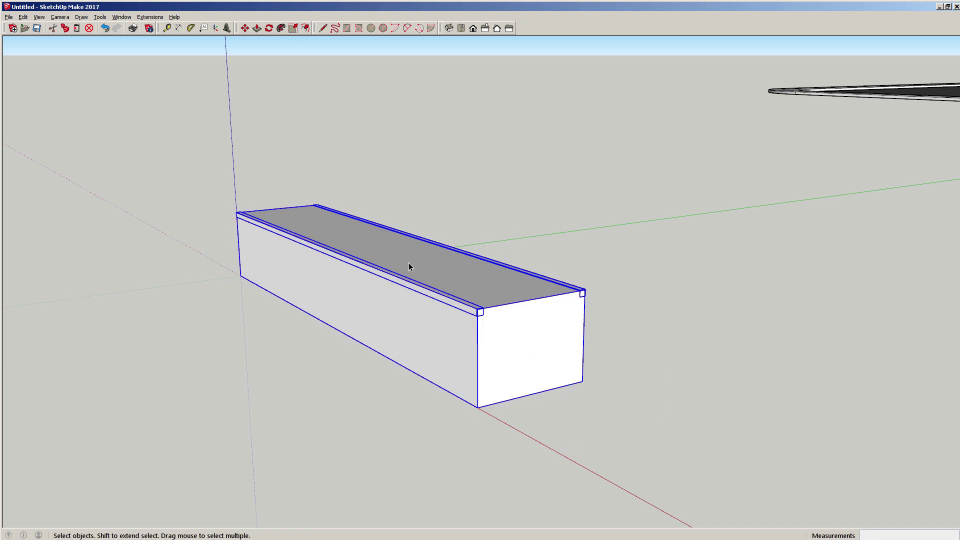
# Try scaling the selected box and trims in height from the top face.
pyautogui.scroll(3, 409, 262)
pyautogui.moveTo(382, 278); pyautogui.dragTo(530, 320, button='middle')
pyautogui.scroll(-2, 330, 270)
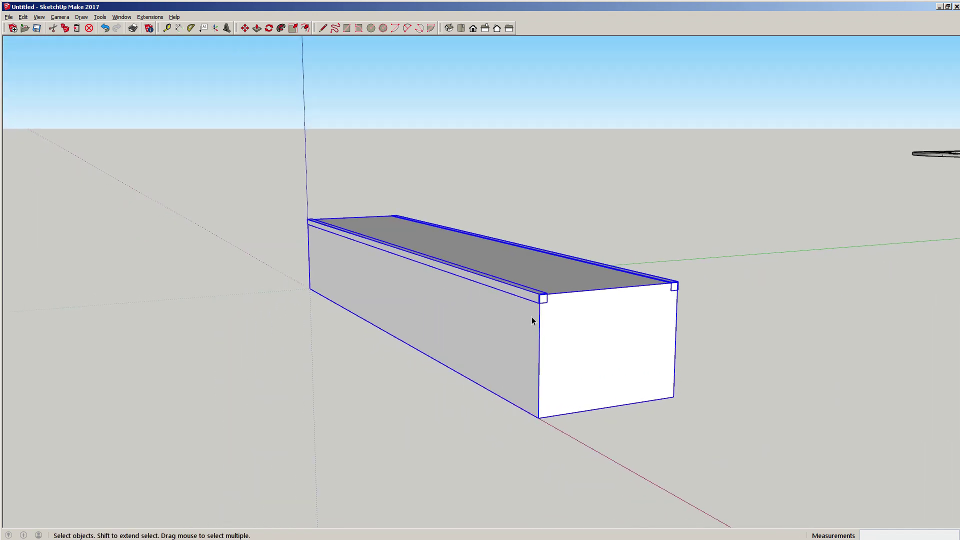
pyautogui.press('s')
pyautogui.moveTo(445, 235); pyautogui.dragTo(480, 248)
pyautogui.scroll(3, 458, 295)
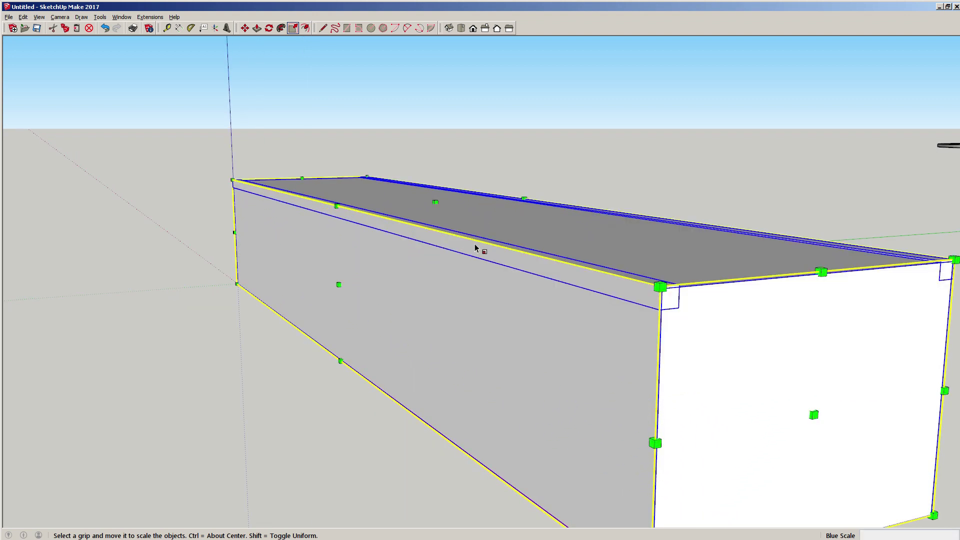
pyautogui.press('space')
pyautogui.scroll(-2, 404, 258)
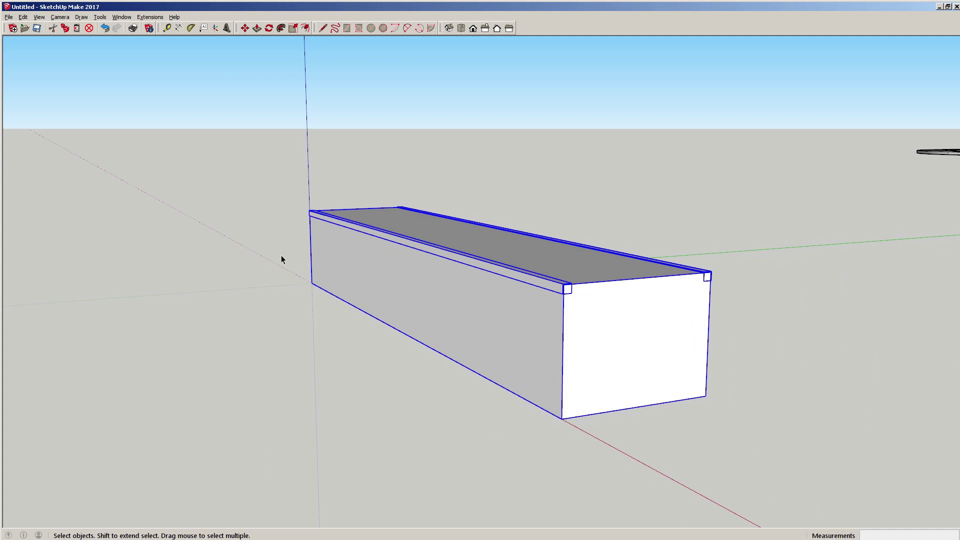
# Deselect everything and inspect how the trims sit on the box's upper edges at the end face.
pyautogui.click(281, 260)
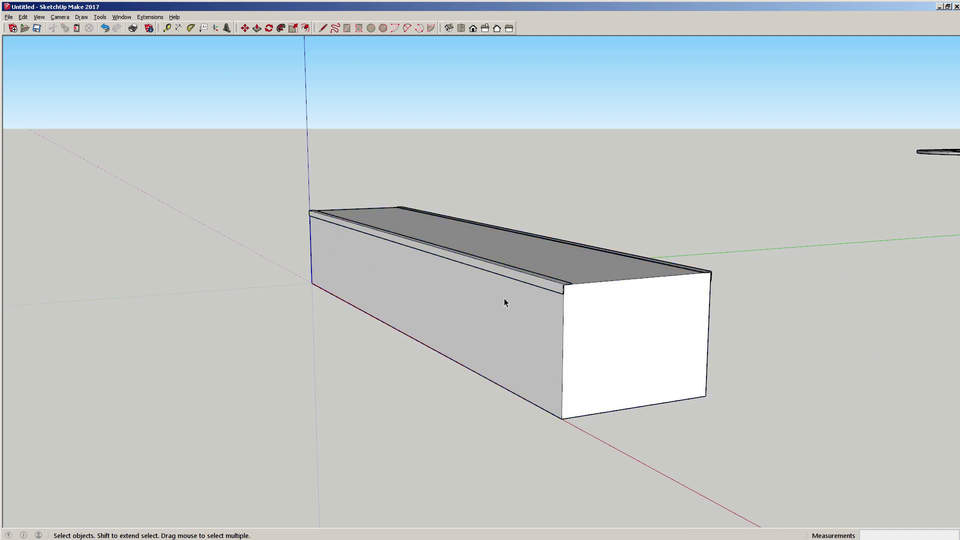
pyautogui.moveTo(506, 302); pyautogui.dragTo(461, 255, button='middle')
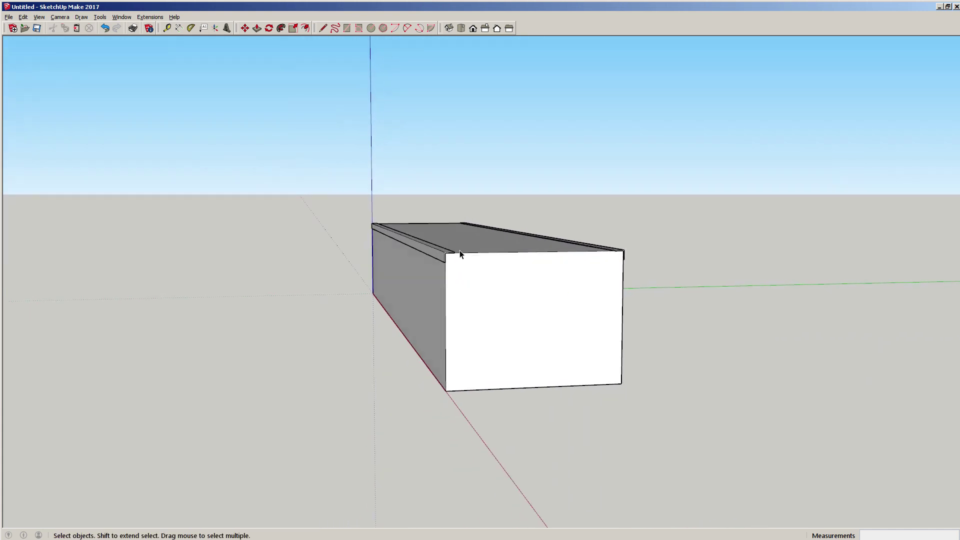
pyautogui.scroll(5, 455, 256)
pyautogui.scroll(-4, 508, 293)
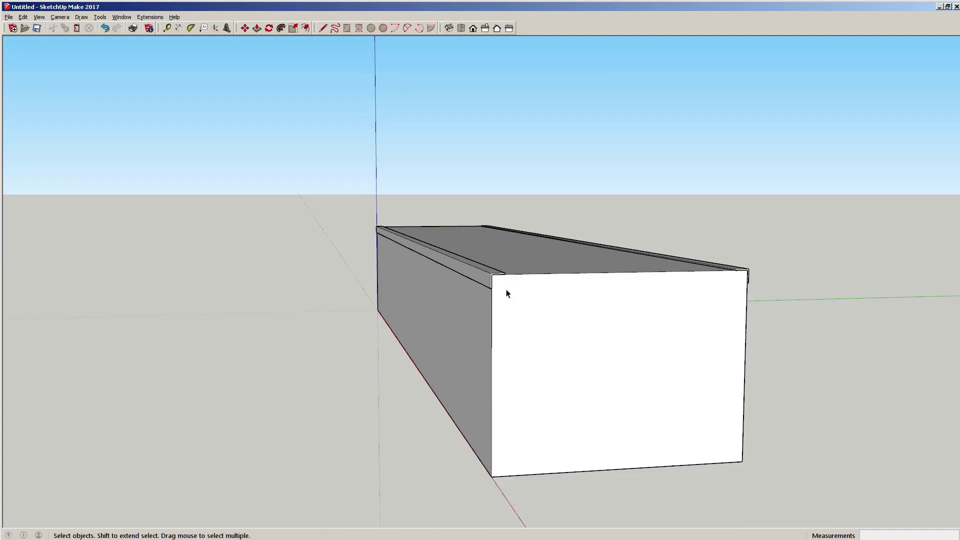
pyautogui.moveTo(506, 231); pyautogui.dragTo(587, 325, button='middle')
pyautogui.scroll(-1, 527, 299)
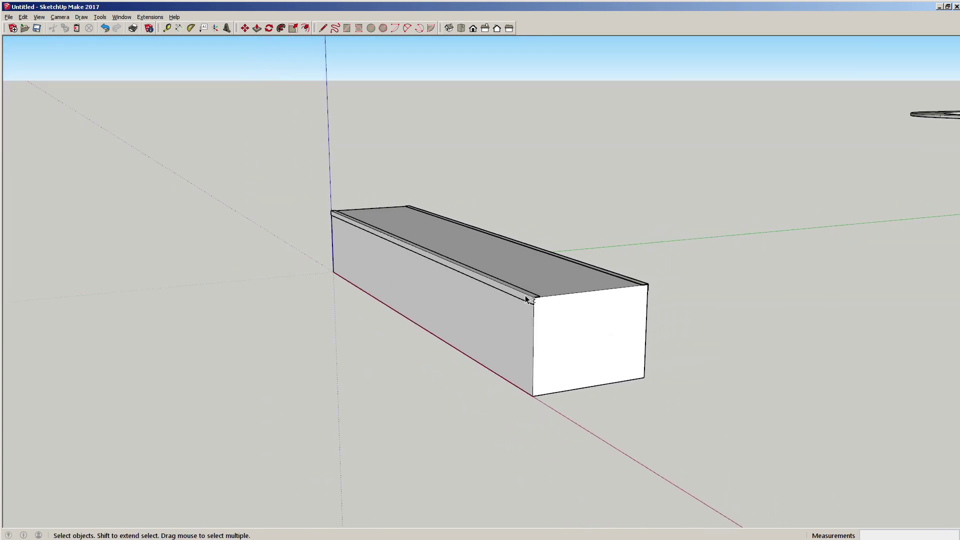
pyautogui.moveTo(529, 299); pyautogui.dragTo(506, 321, button='middle')
pyautogui.scroll(2, 478, 323)
pyautogui.scroll(-2, 488, 326)
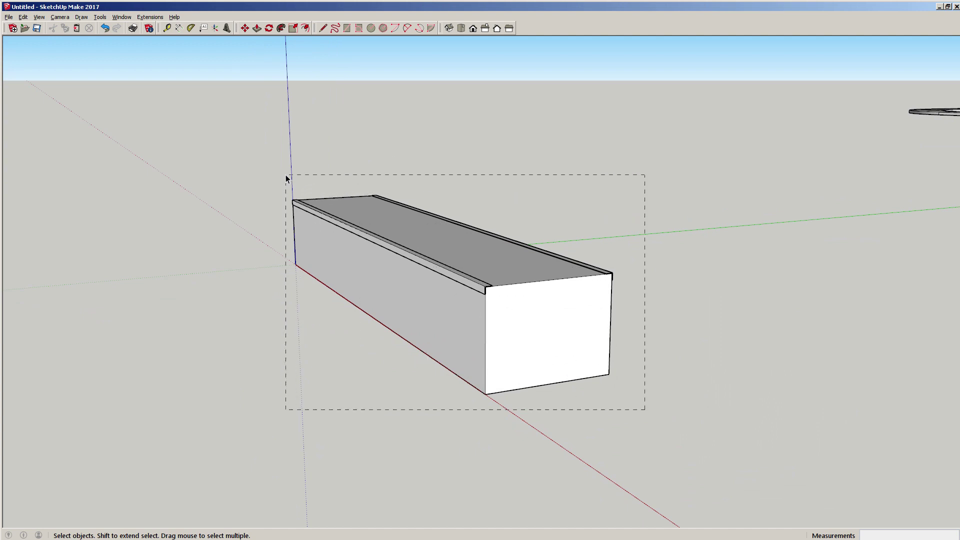
# Select the box together with both trims and combine them into one group.
pyautogui.moveTo(286, 178); pyautogui.dragTo(286, 176)
pyautogui.click(287, 225)
pyautogui.moveTo(479, 307); pyautogui.dragTo(360, 314, button='middle')
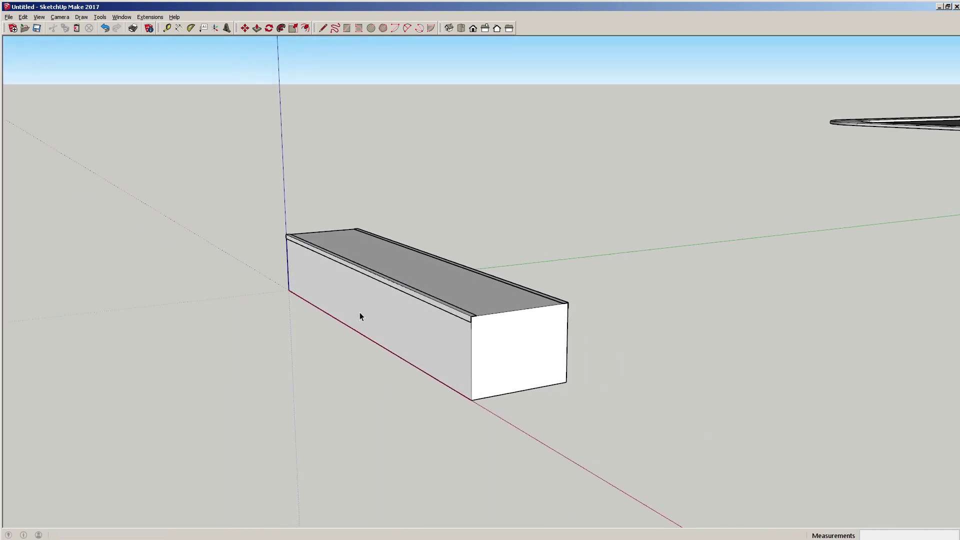
pyautogui.moveTo(517, 345); pyautogui.dragTo(294, 222)
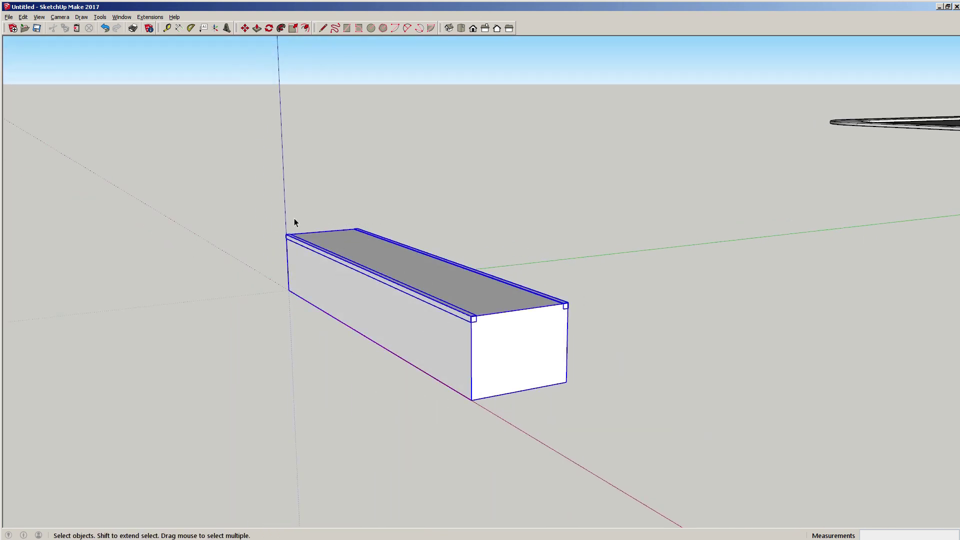
pyautogui.rightClick(331, 270)
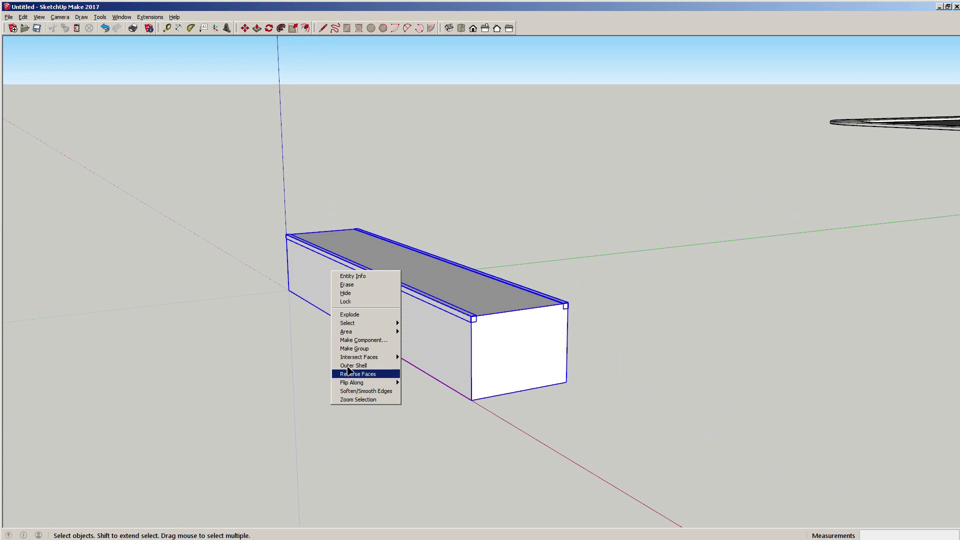
pyautogui.click(353, 349)
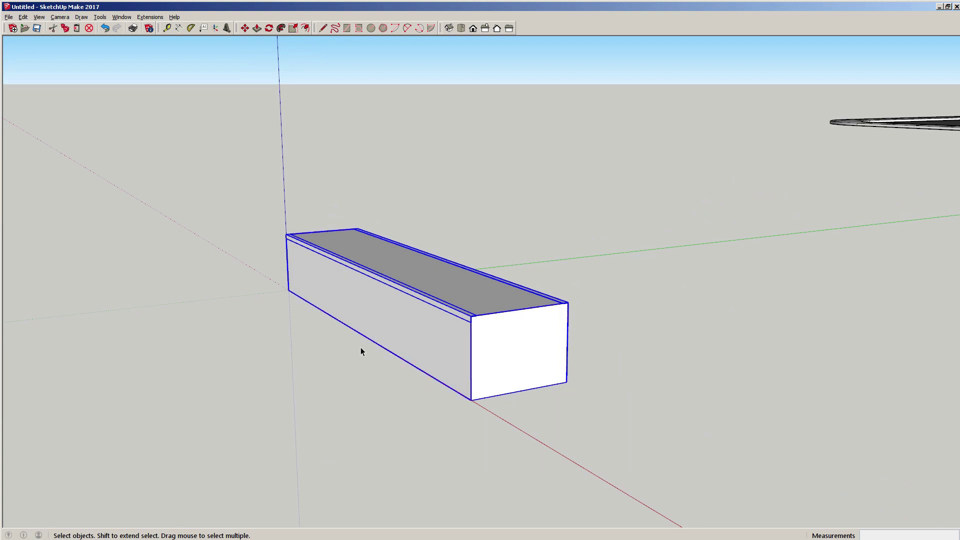
# Move the combined group along the green axis, well away from the origin.
pyautogui.press('m')
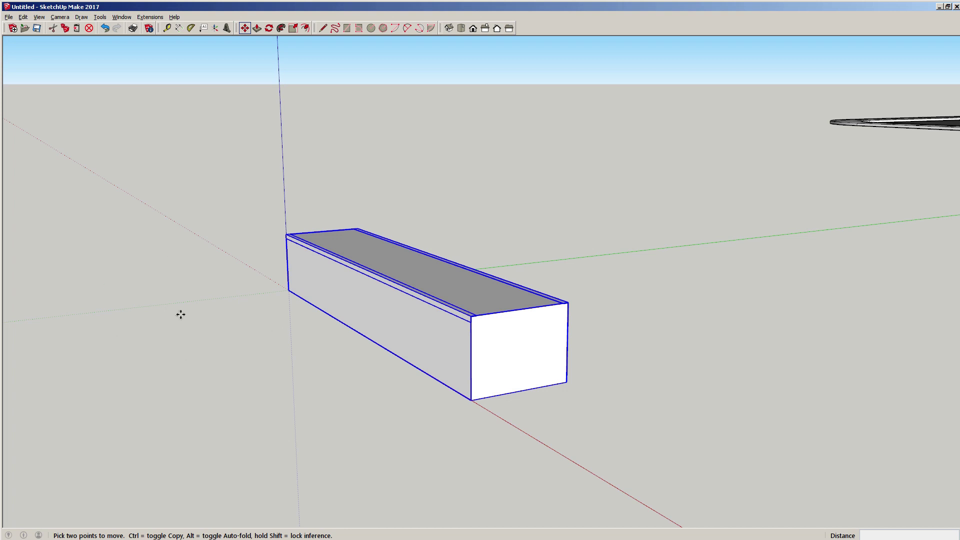
pyautogui.click(200, 360)
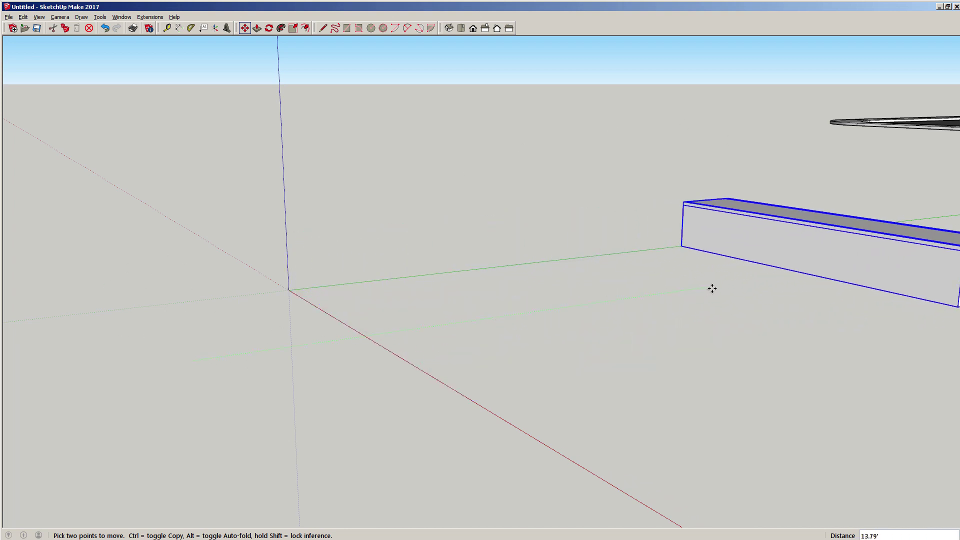
pyautogui.click(771, 277)
pyautogui.press('space')
# Draw a 6 × 6 ft square on the ground from the origin, toward the negative red and green axes.
pyautogui.moveTo(391, 275); pyautogui.dragTo(301, 141, button='middle')
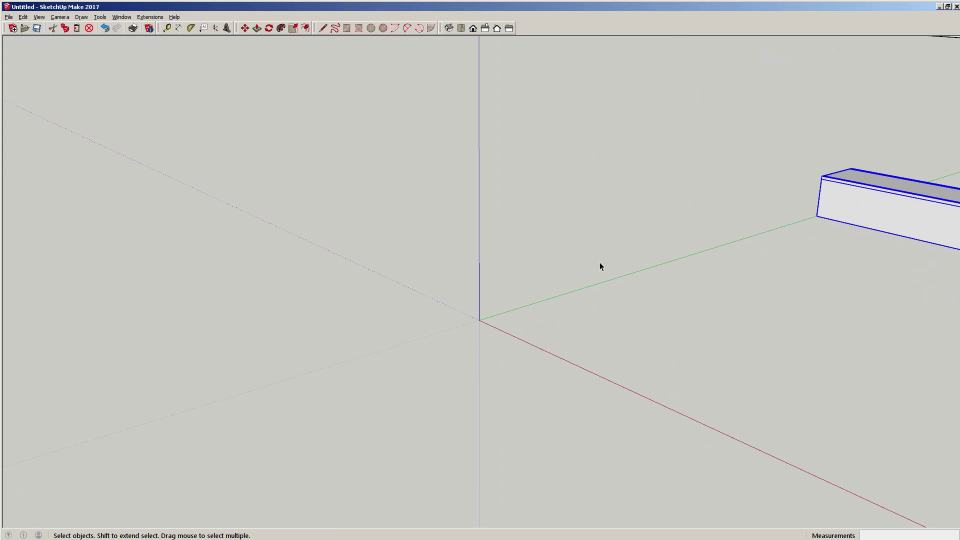
pyautogui.press('r')
pyautogui.scroll(-2, 513, 291)
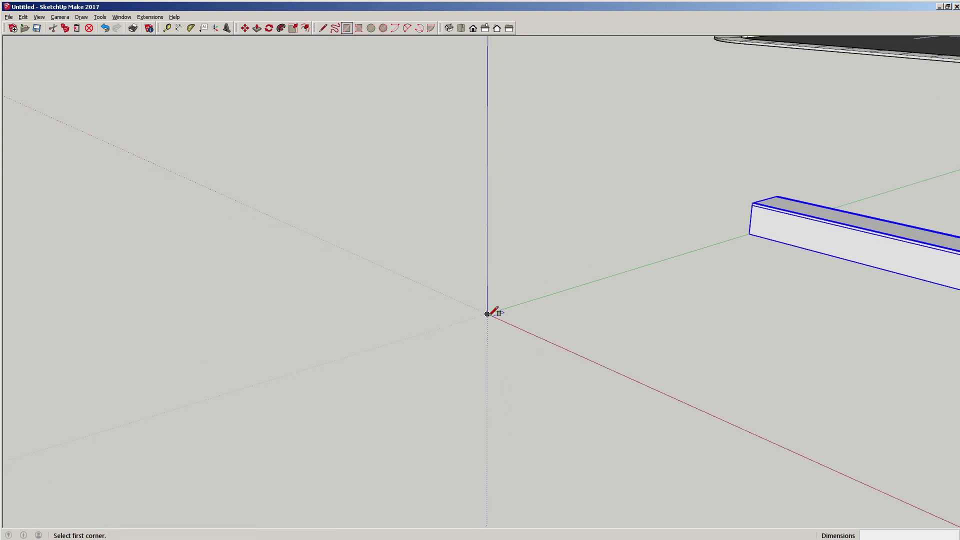
pyautogui.click(487, 315)
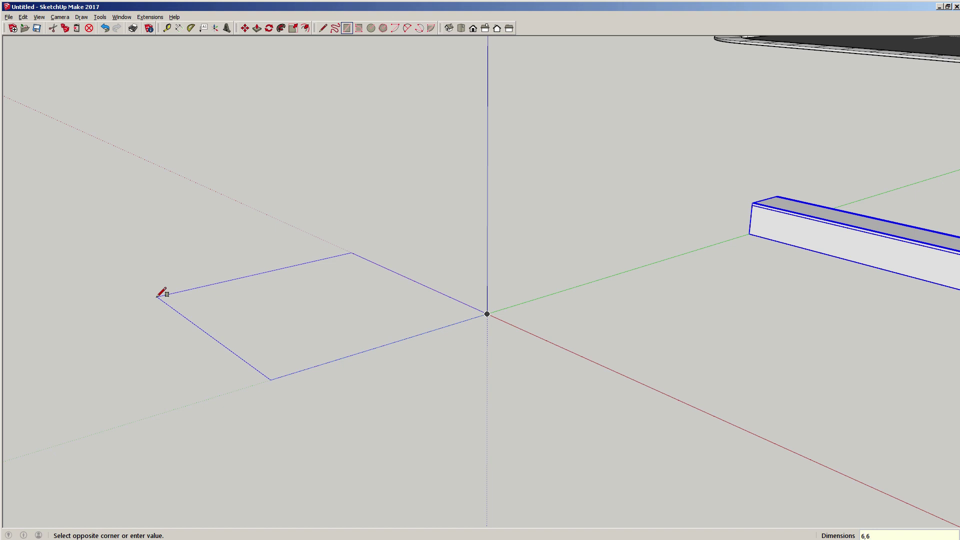
pyautogui.press('Return')
pyautogui.press('space')
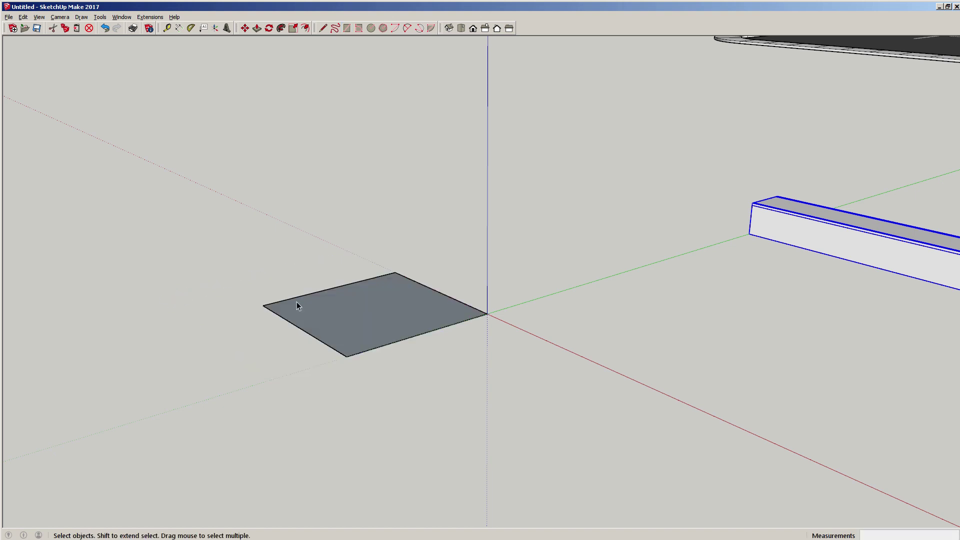
# Offset the square face's outline outward by 7 ft.
pyautogui.scroll(5, 297, 303)
pyautogui.keyDown('shift'); pyautogui.moveTo(356, 332); pyautogui.dragTo(412, 294, button='middle'); pyautogui.keyUp('shift')
pyautogui.scroll(-3, 438, 306)
pyautogui.scroll(2, 469, 311)
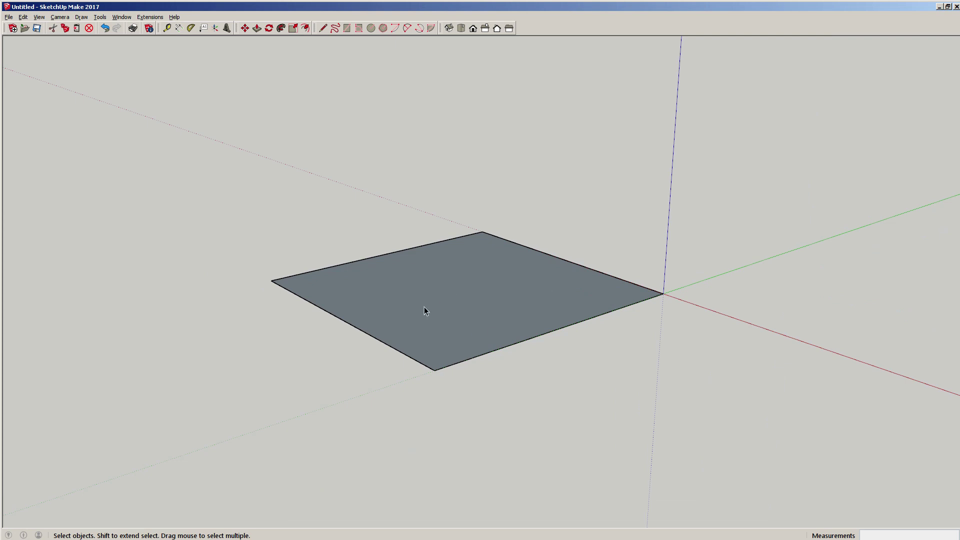
pyautogui.click(306, 28)
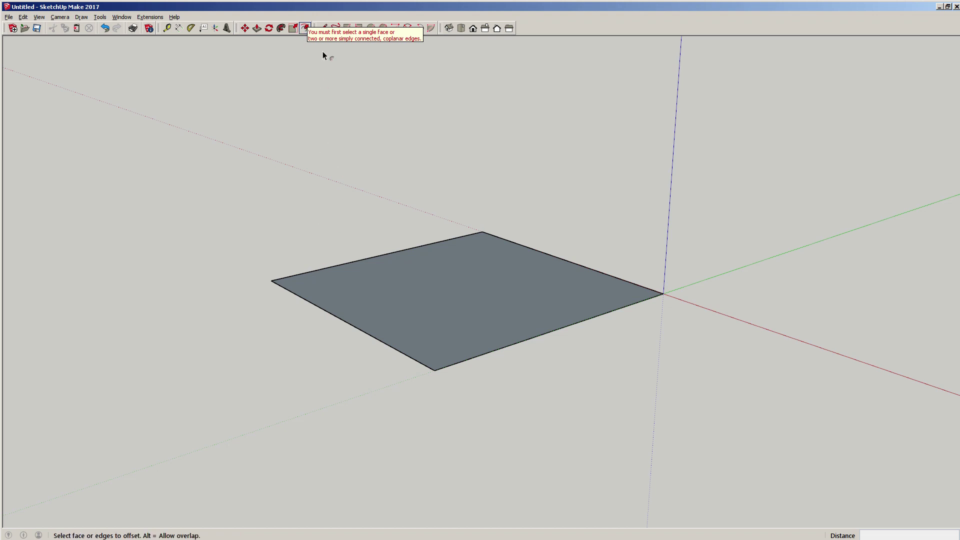
pyautogui.click(281, 287)
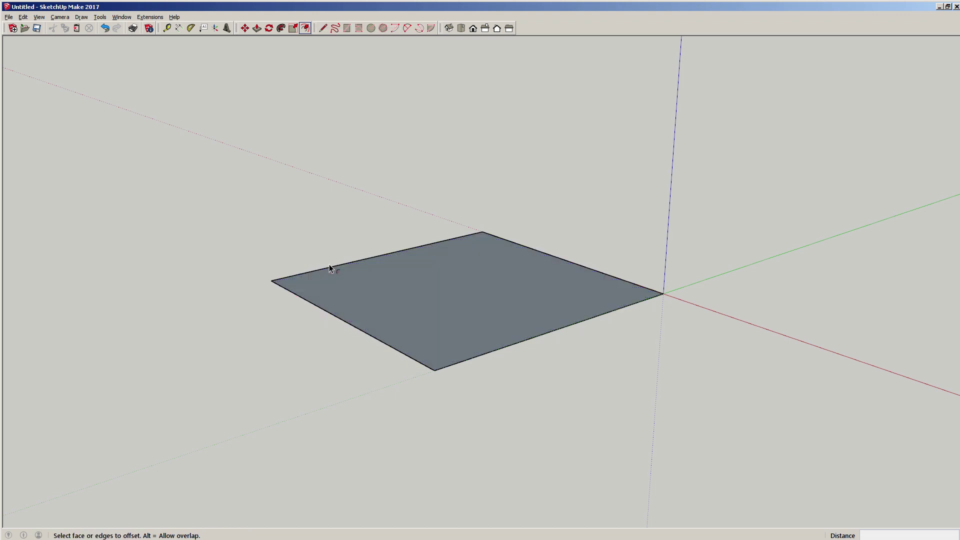
pyautogui.click(292, 294)
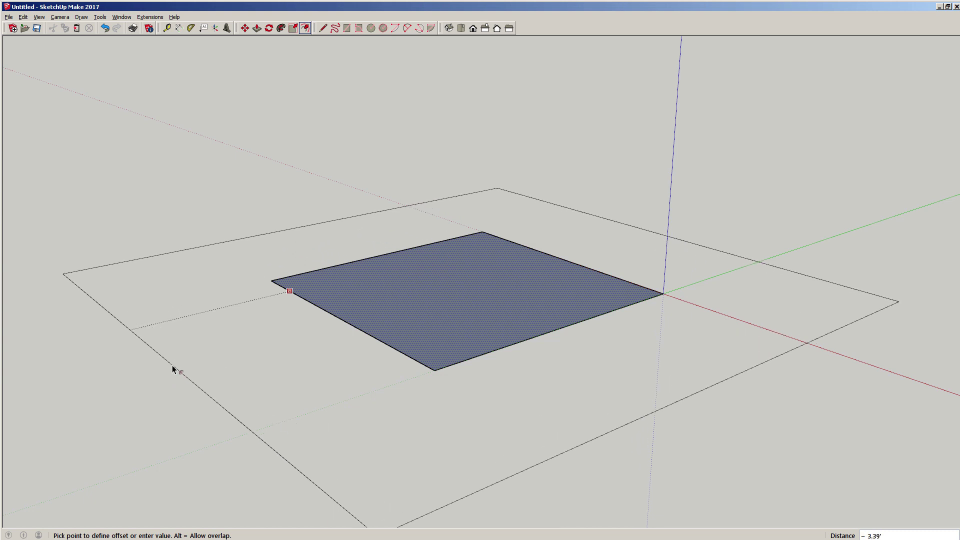
pyautogui.write('7')
pyautogui.press('Return')
pyautogui.scroll(-4, 410, 268)
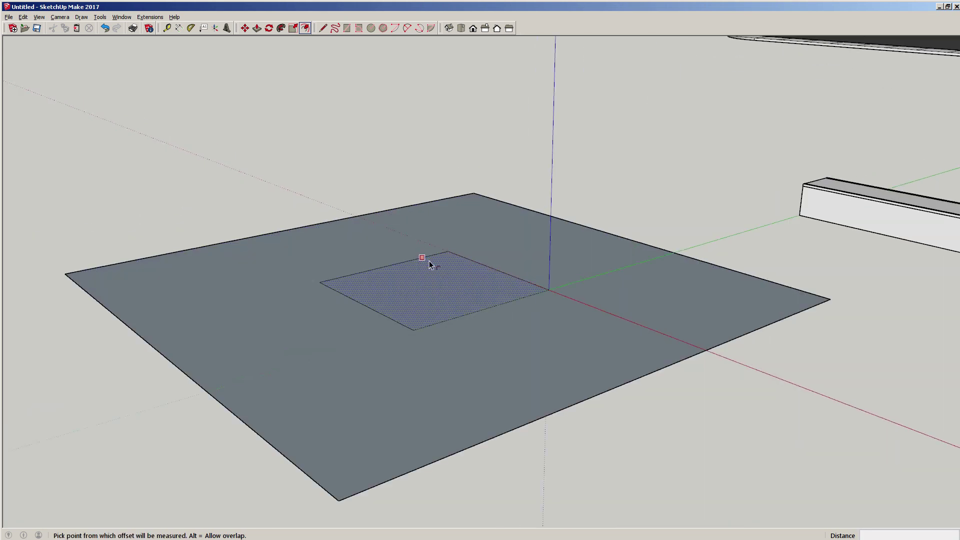
pyautogui.press('space')
# Try to raise the inner square face about 3 ft along the blue axis, and undo the move.
pyautogui.moveTo(396, 251)
pyautogui.mouseDown(button='middle')
pyautogui.moveTo(589, 243)
pyautogui.moveTo(553, 257)
pyautogui.moveTo(399, 248)
pyautogui.mouseUp(button='middle')
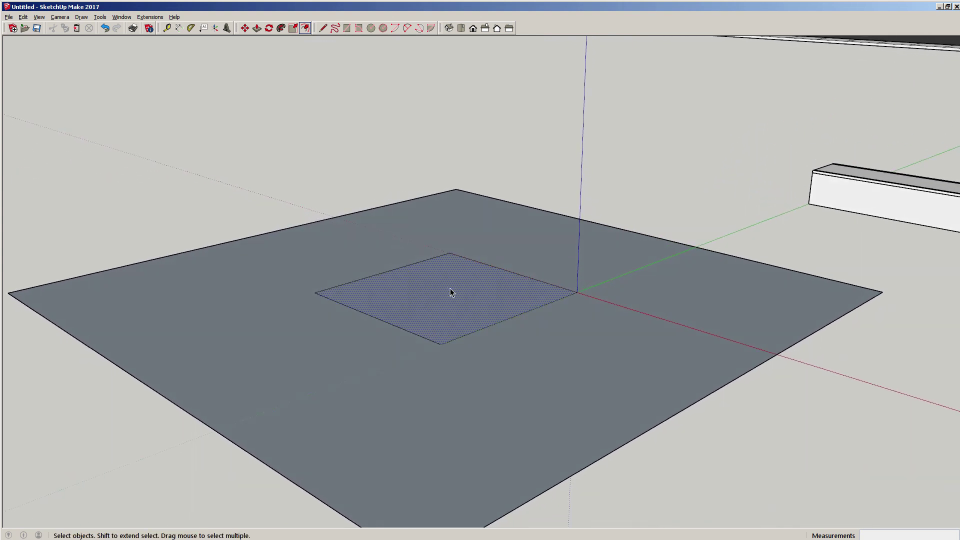
pyautogui.press('m')
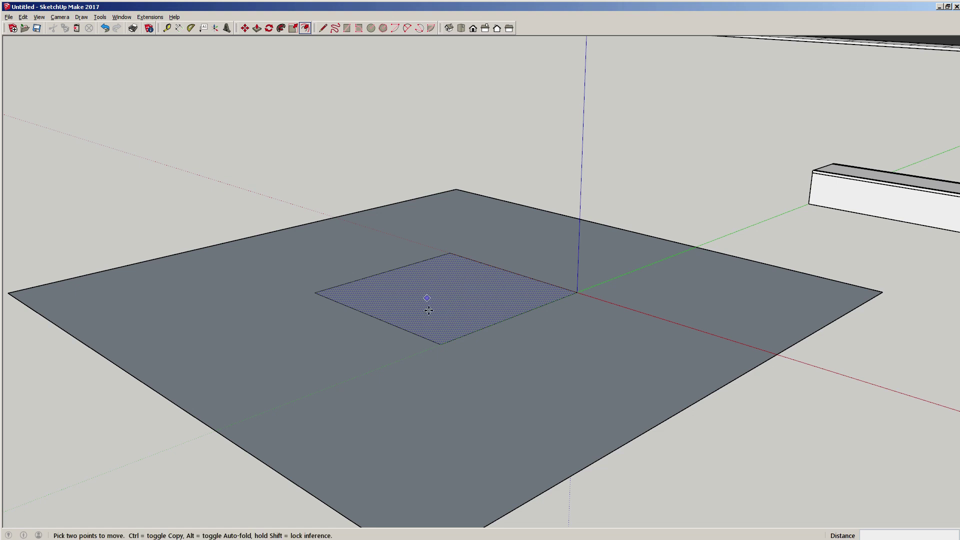
pyautogui.click(453, 287)
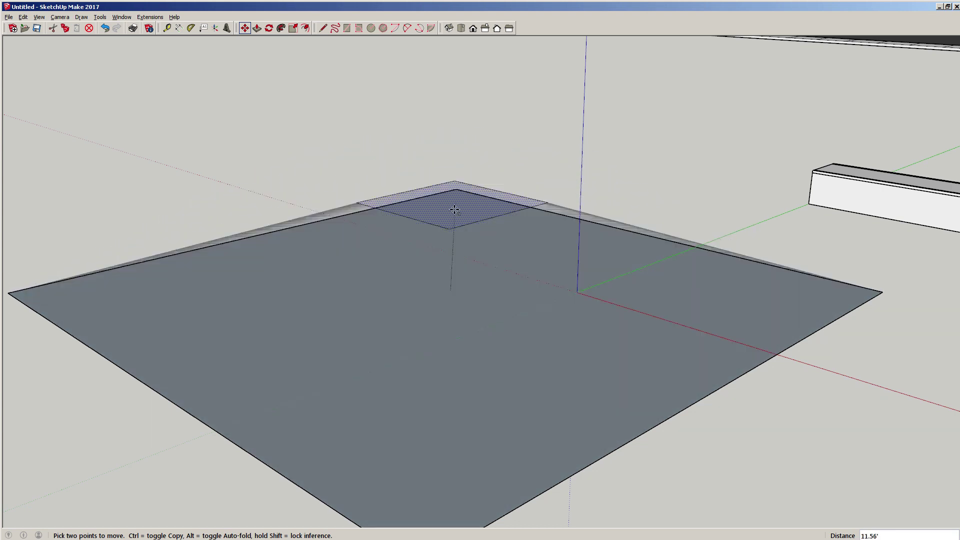
pyautogui.press('Escape')
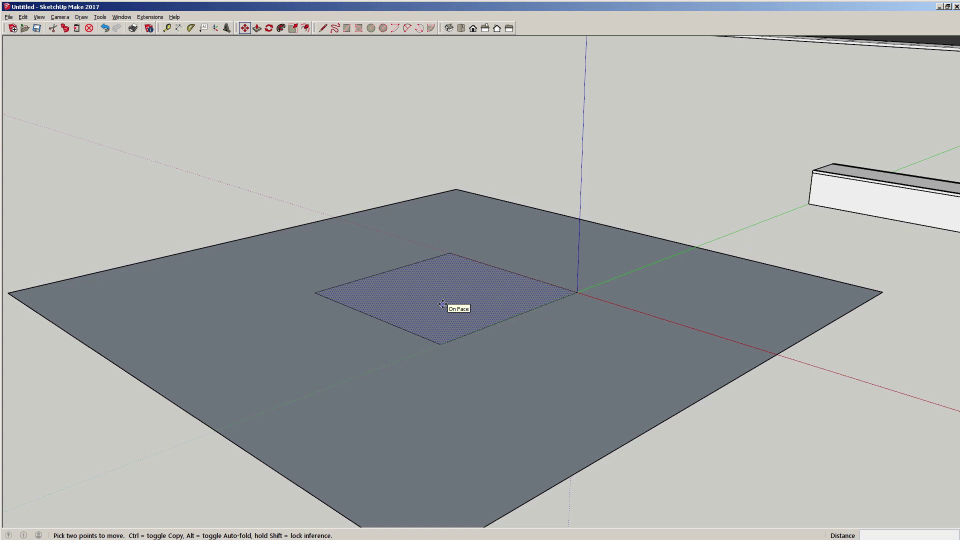
pyautogui.click(443, 304)
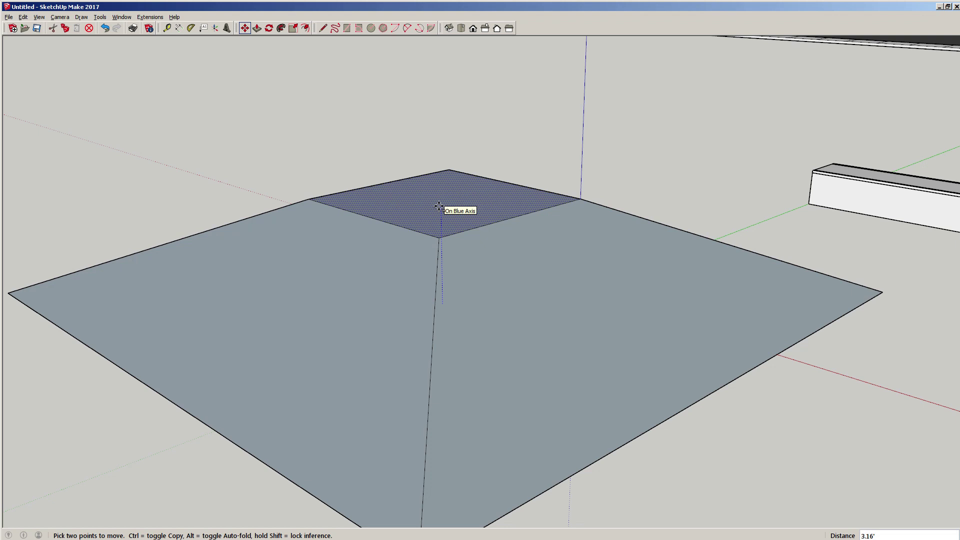
pyautogui.click(439, 207)
pyautogui.hotkey('ctrl', 'z')
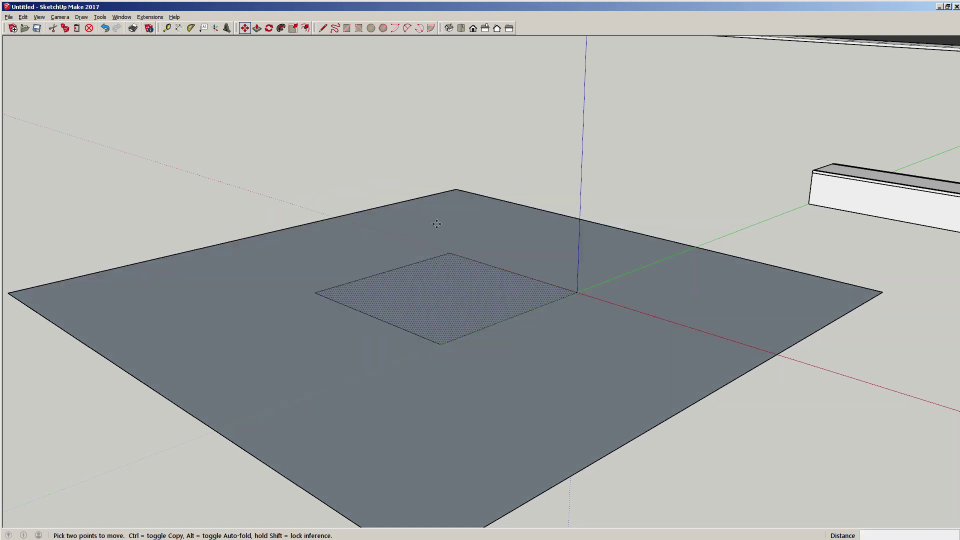
# Move the inner square face 4 ft upward along the blue axis to form sloped sides.
pyautogui.click(444, 288)
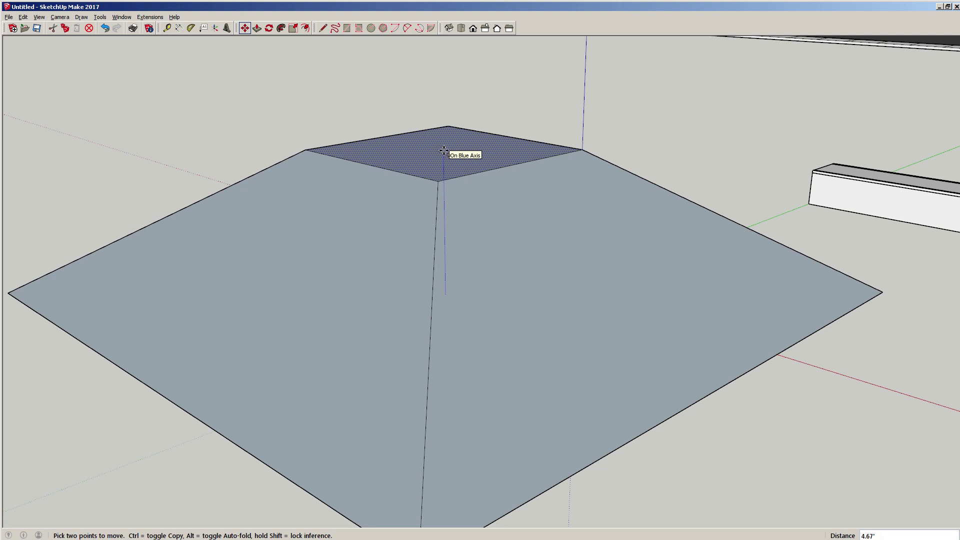
pyautogui.write('4')
pyautogui.press('Return')
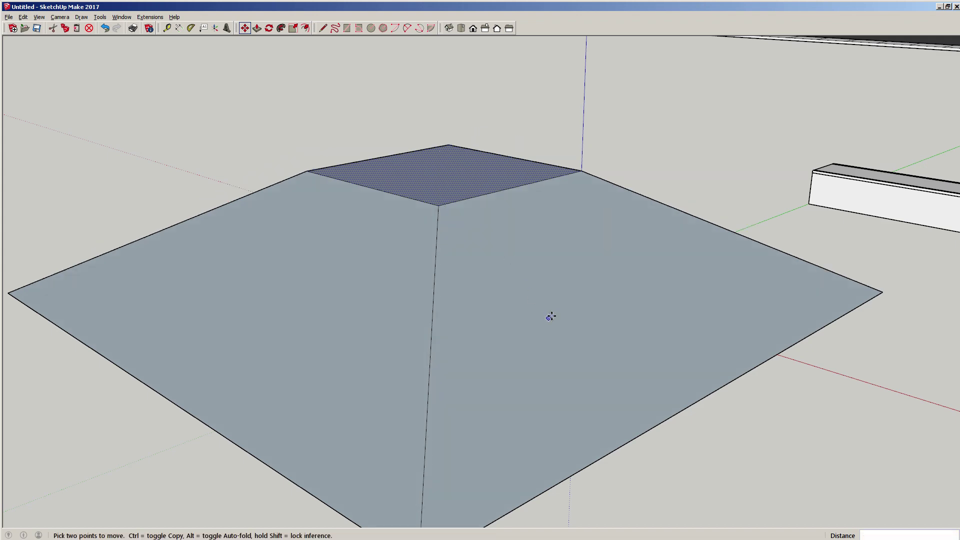
# Examine the sloped form from several sides and from underneath, comparing the orientation of its faces.
pyautogui.scroll(-3, 550, 316)
pyautogui.moveTo(510, 322); pyautogui.dragTo(450, 317, button='middle')
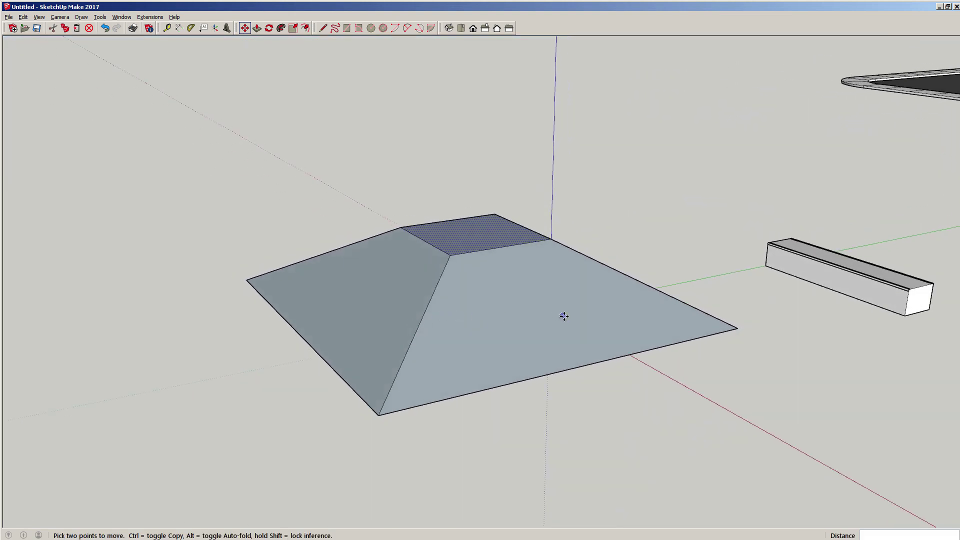
pyautogui.moveTo(725, 294); pyautogui.dragTo(649, 321, button='middle')
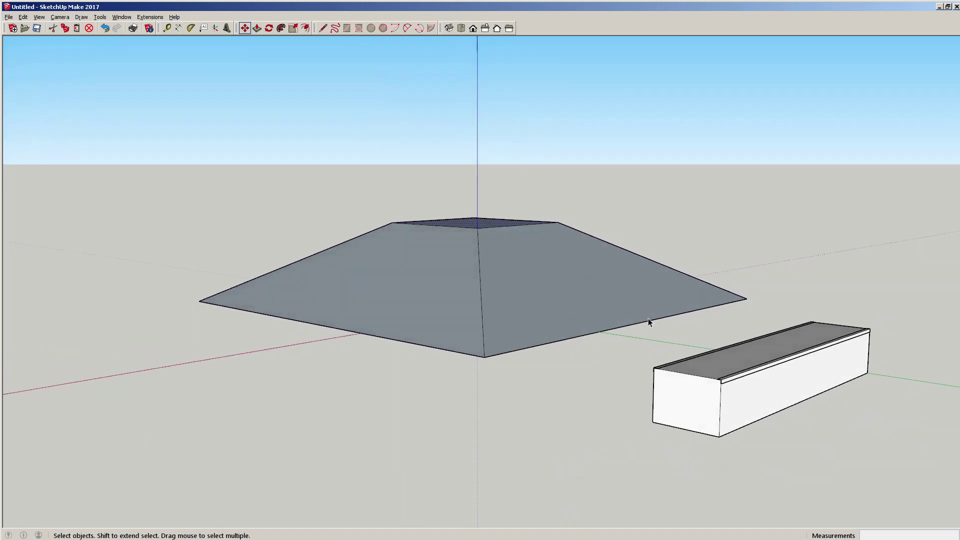
pyautogui.keyDown('shift'); pyautogui.moveTo(678, 361); pyautogui.dragTo(465, 266, button='middle'); pyautogui.keyUp('shift')
pyautogui.scroll(3, 522, 292)
pyautogui.scroll(-1, 523, 292)
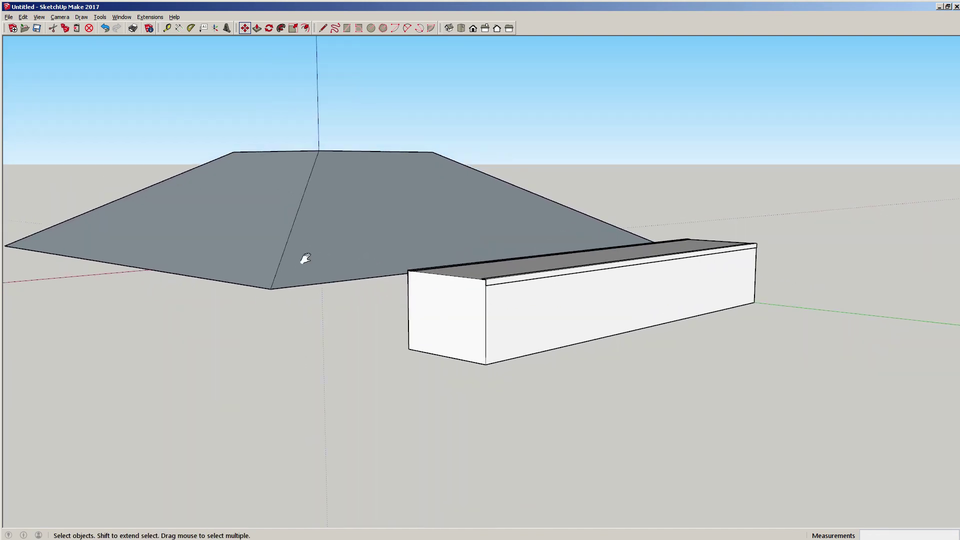
pyautogui.keyDown('shift'); pyautogui.moveTo(306, 259); pyautogui.dragTo(550, 284, button='middle'); pyautogui.keyUp('shift')
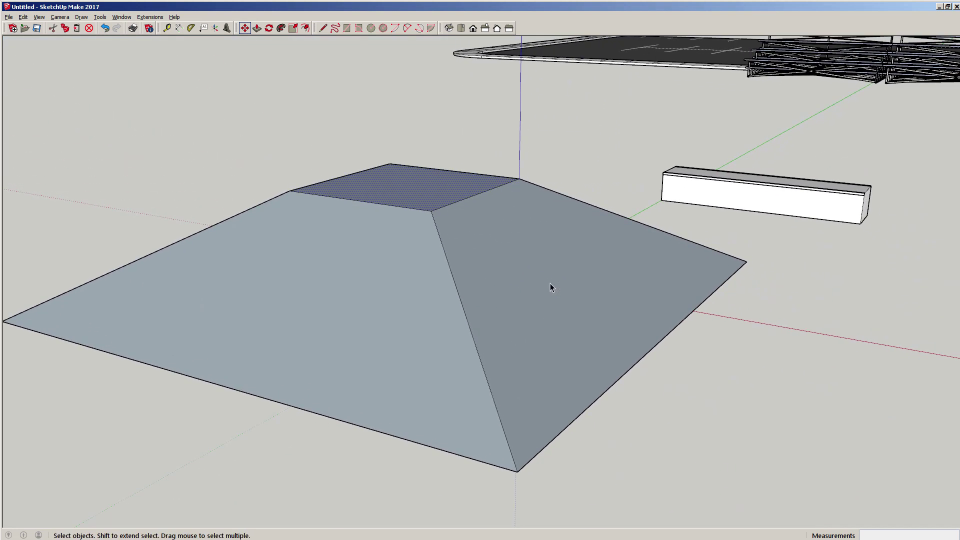
pyautogui.moveTo(463, 272); pyautogui.dragTo(564, 184, button='middle')
pyautogui.scroll(2, 622, 208)
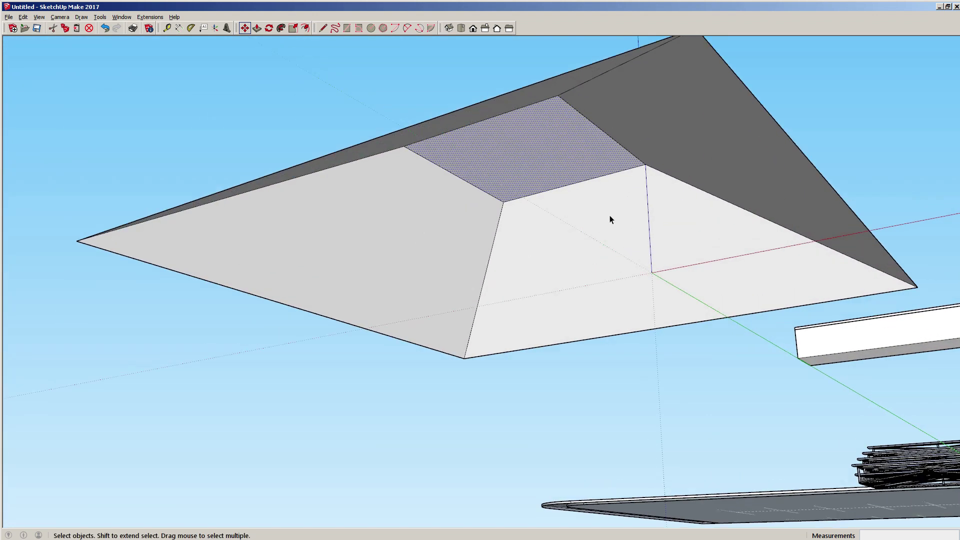
pyautogui.moveTo(503, 262); pyautogui.dragTo(553, 233, button='middle')
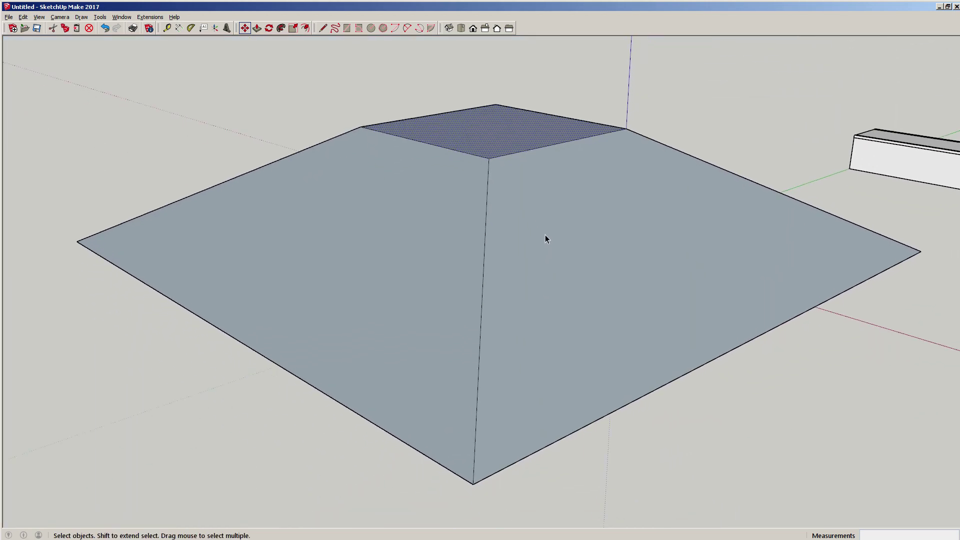
# Select the whole sloped form, reverse all its faces, and clear the selection.
pyautogui.tripleClick(545, 235)
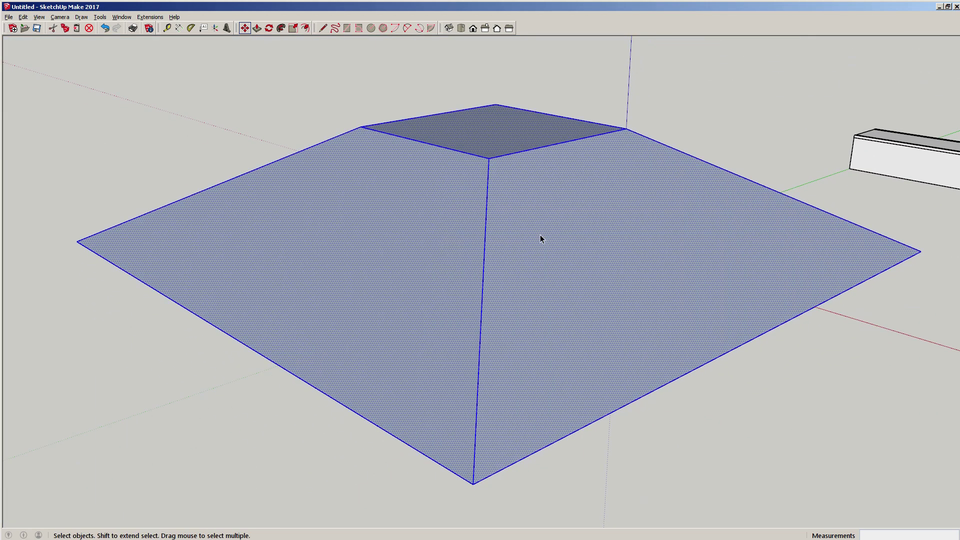
pyautogui.rightClick(540, 235)
pyautogui.moveTo(547, 278)
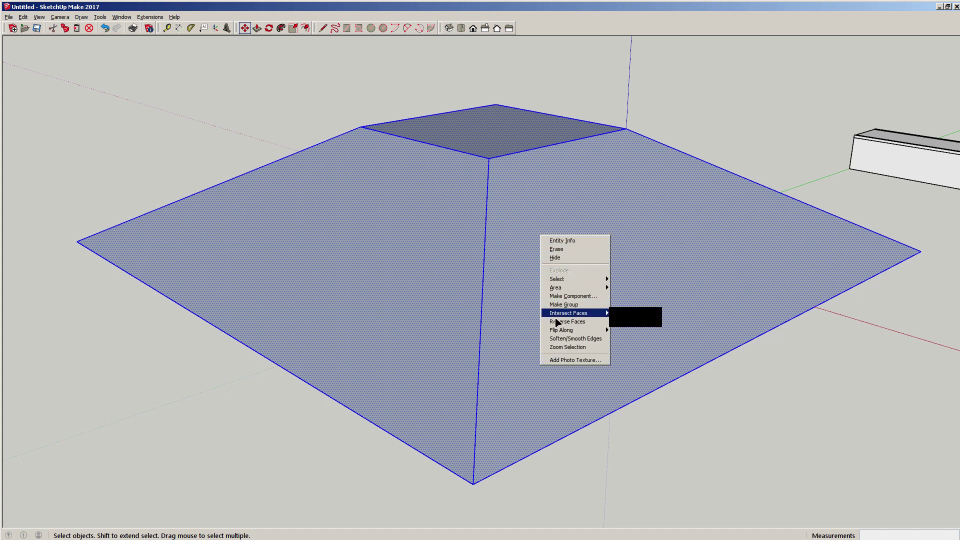
pyautogui.click(557, 321)
pyautogui.moveTo(628, 245); pyautogui.dragTo(669, 236, button='middle')
pyautogui.click(225, 79)
pyautogui.scroll(-2, 411, 214)
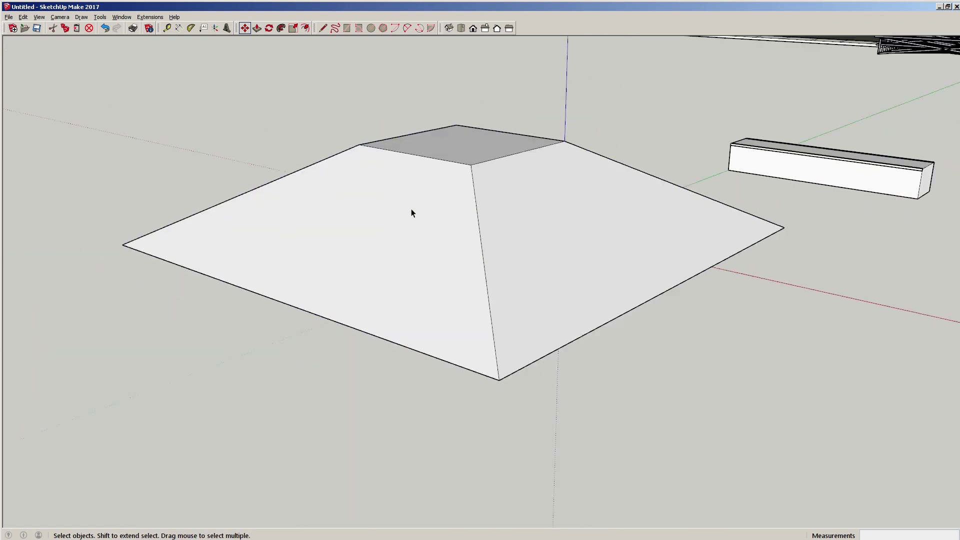
# Try to lower the form's top face about 2.3 ft along the blue axis.
pyautogui.moveTo(411, 214); pyautogui.dragTo(427, 171, button='middle')
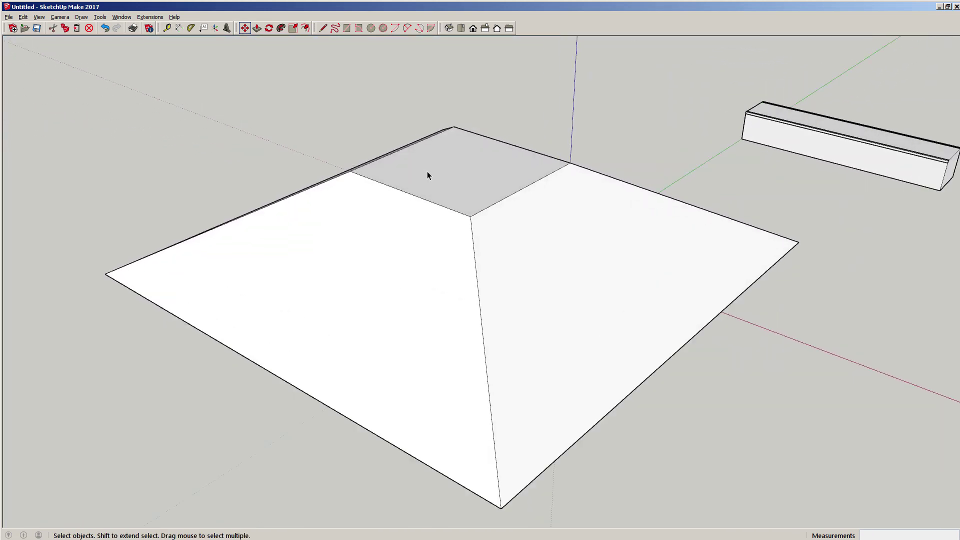
pyautogui.scroll(2, 430, 176)
pyautogui.click(433, 180)
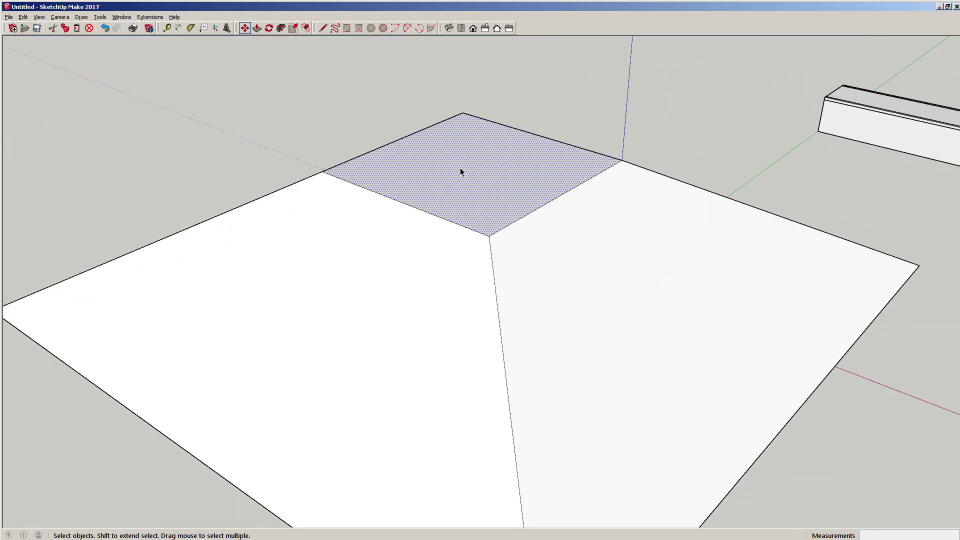
pyautogui.press('m')
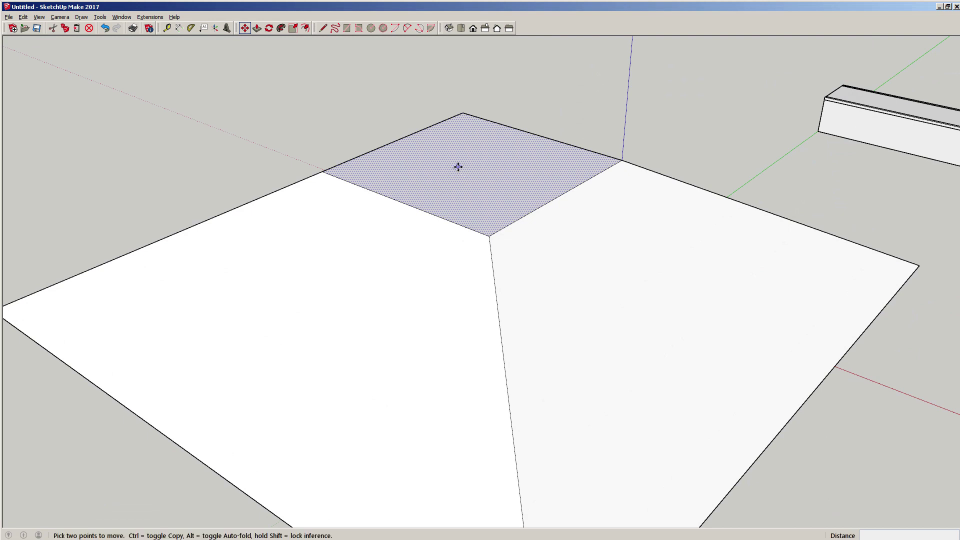
pyautogui.click(458, 167)
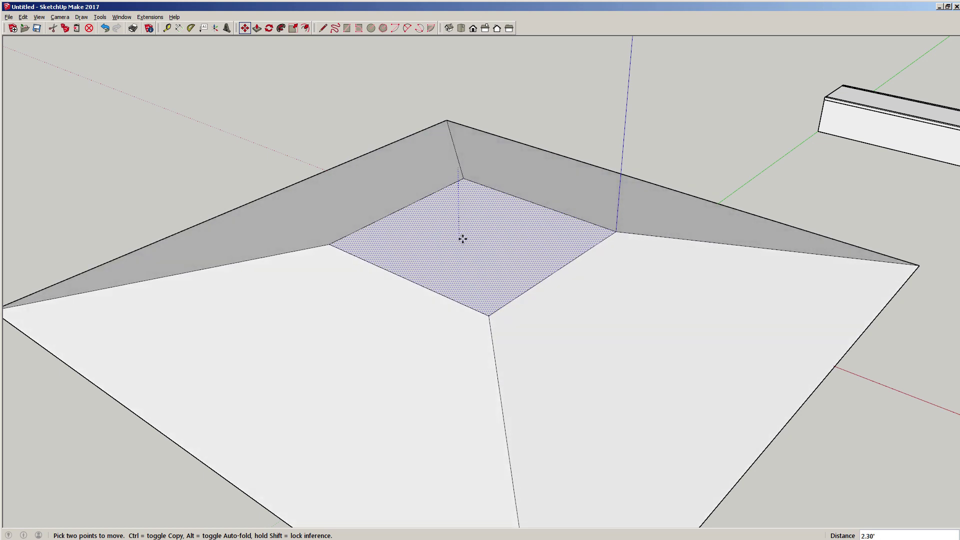
pyautogui.press('Return')
# Draw a line between two opposite corners of the form's open base to close the underside with faces.
pyautogui.moveTo(442, 248); pyautogui.dragTo(391, 81, button='middle')
pyautogui.scroll(-3, 515, 283)
pyautogui.scroll(-4, 448, 148)
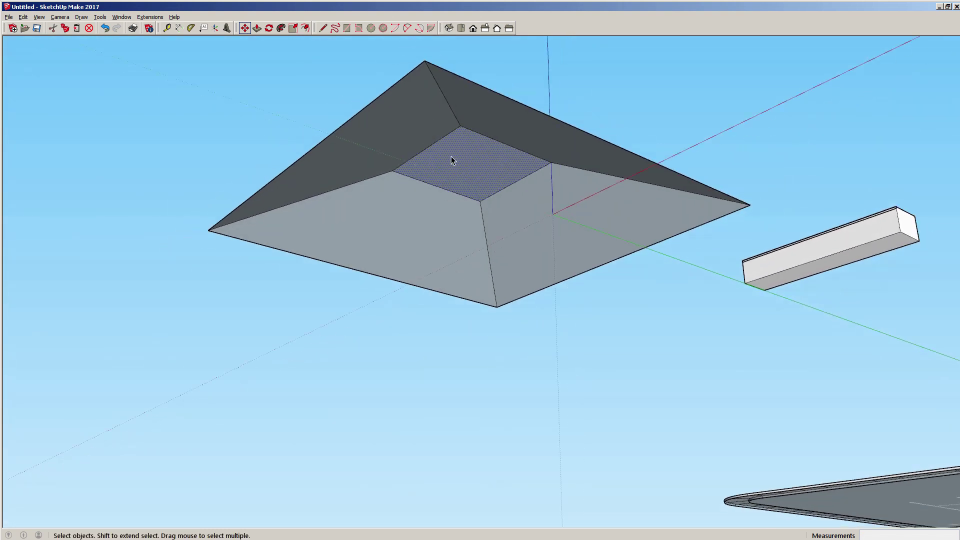
pyautogui.moveTo(452, 159); pyautogui.dragTo(454, 207, button='middle')
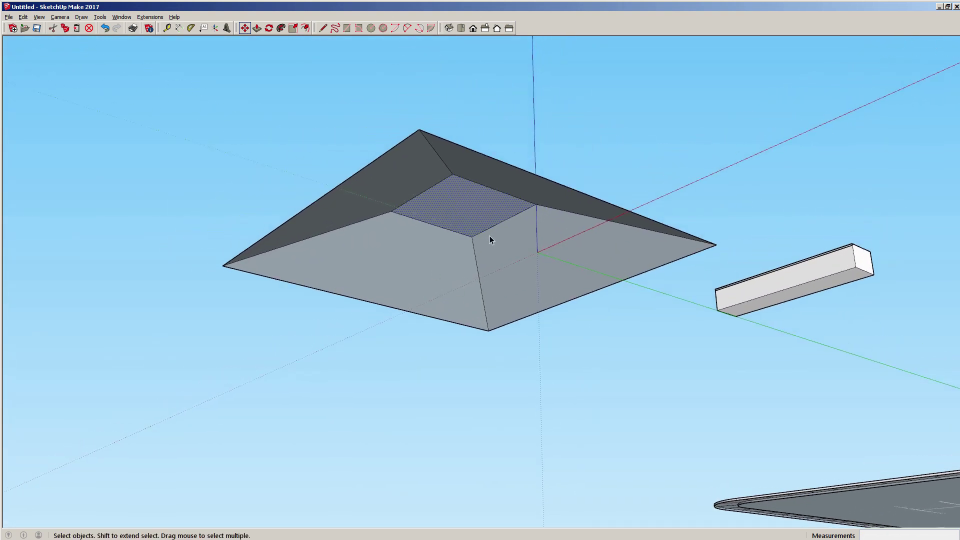
pyautogui.press('l')
pyautogui.click(716, 245)
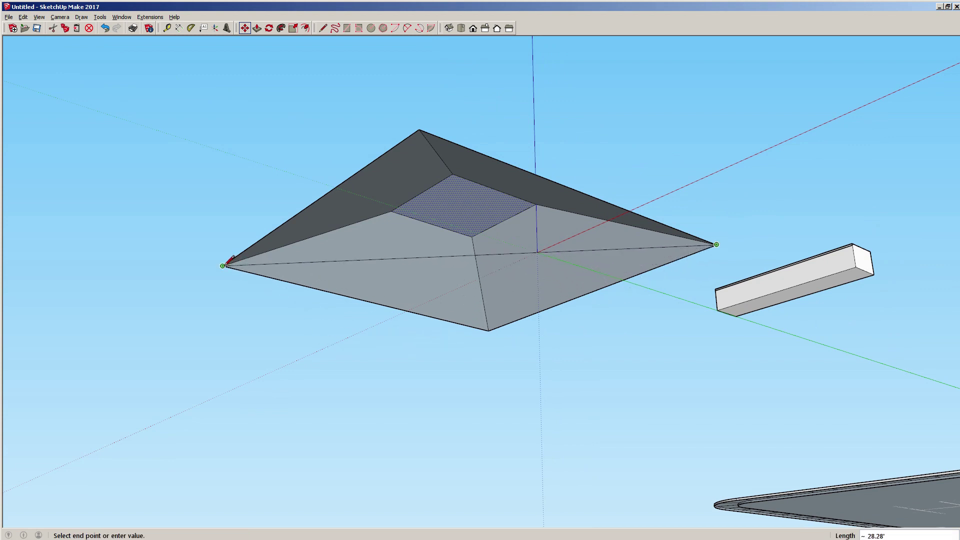
pyautogui.click(222, 265)
pyautogui.press('space')
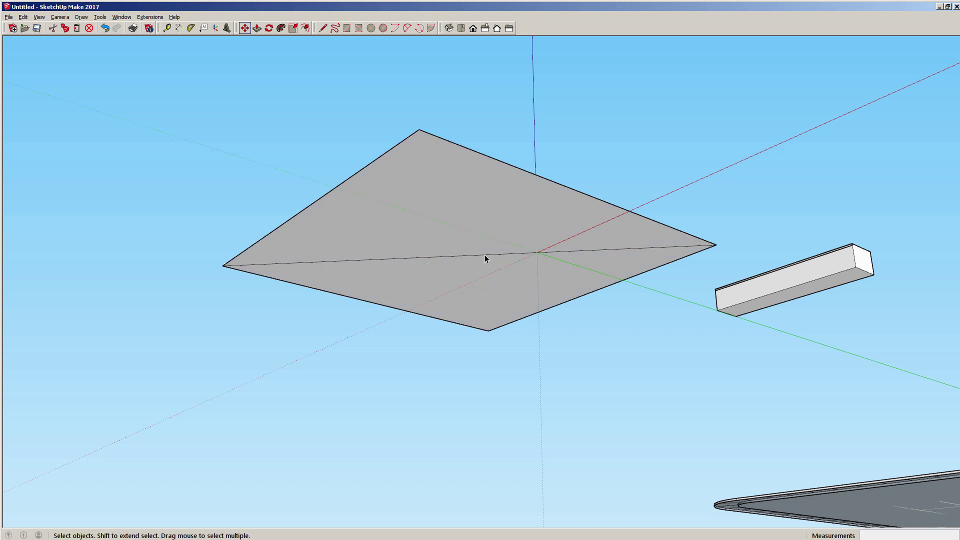
# Delete the diagonal line across the underside so the base becomes a single face.
pyautogui.moveTo(486, 256); pyautogui.dragTo(422, 259, button='middle')
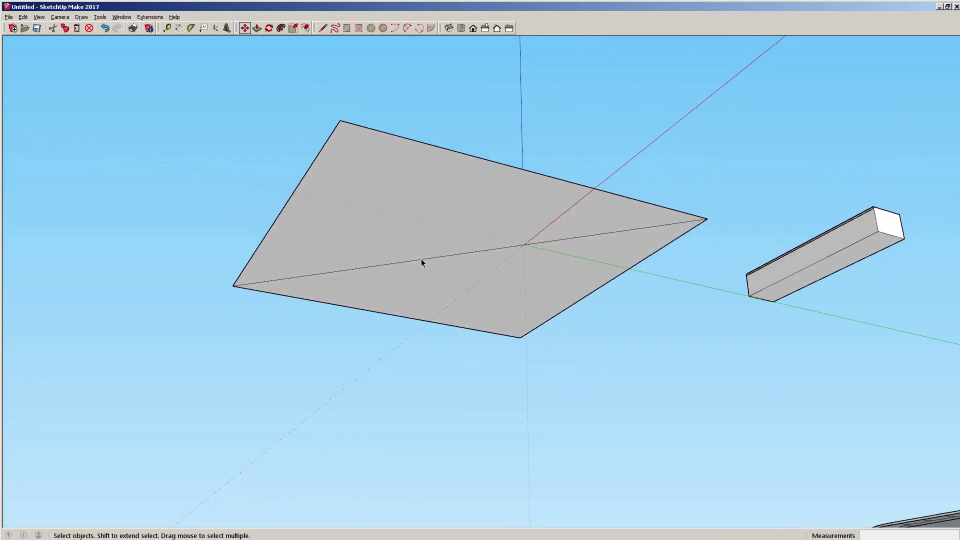
pyautogui.click(422, 258)
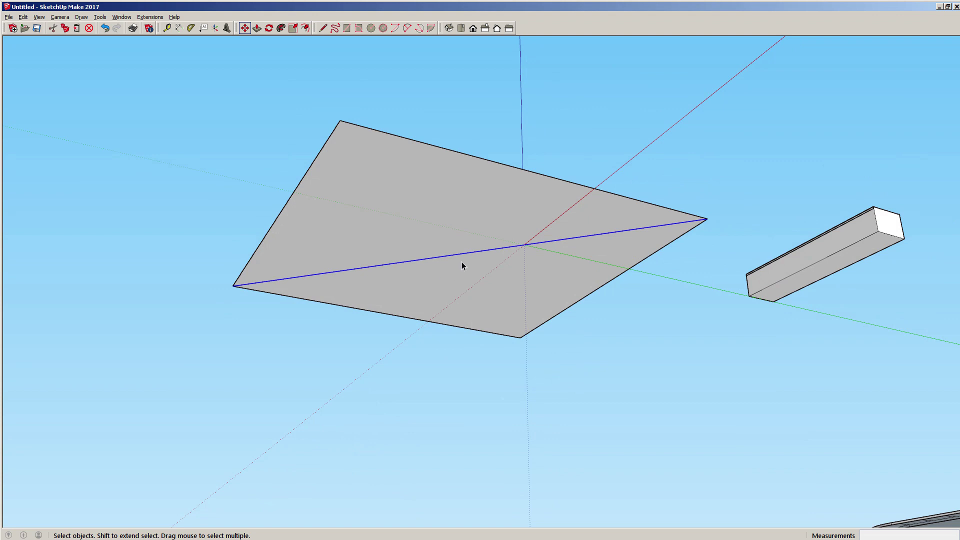
pyautogui.press('Delete')
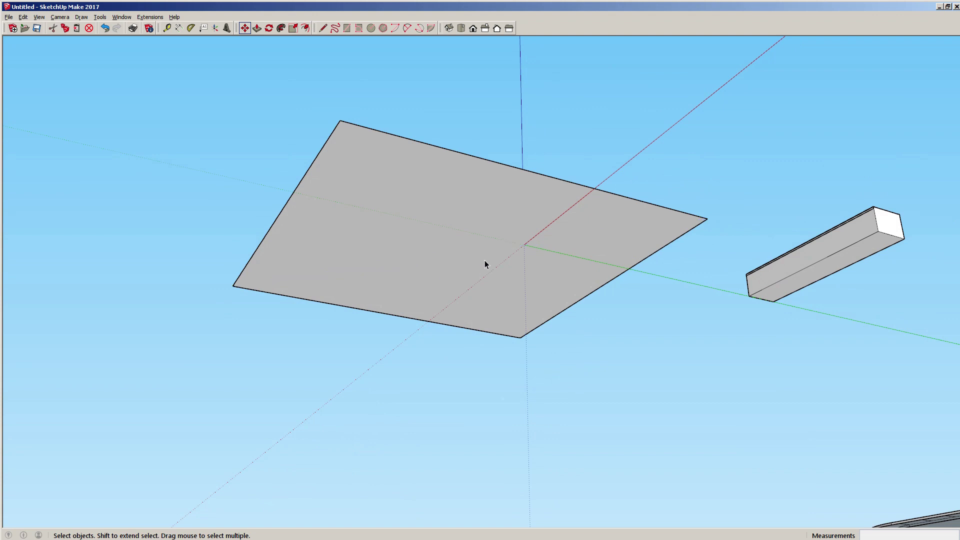
# Examine the closed sloped form from above and from its different sides.
pyautogui.moveTo(485, 264); pyautogui.dragTo(522, 119, button='middle')
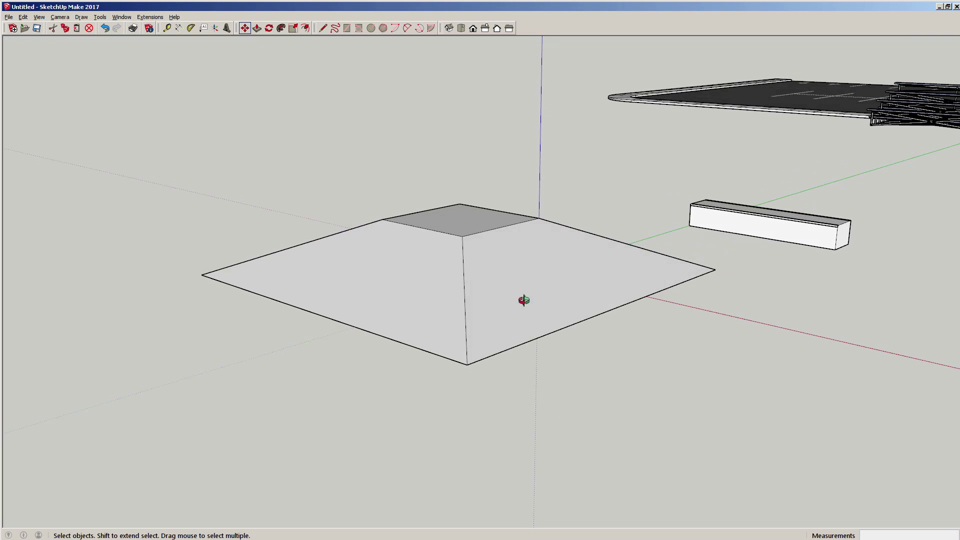
pyautogui.moveTo(524, 301); pyautogui.dragTo(697, 311, button='middle')
pyautogui.scroll(3, 454, 306)
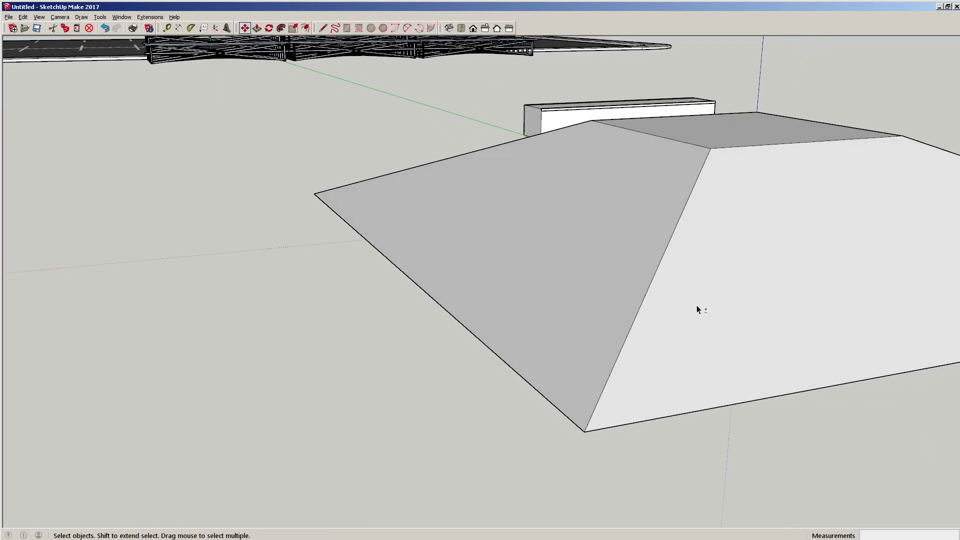
pyautogui.scroll(2, 643, 270)
pyautogui.moveTo(643, 270); pyautogui.dragTo(406, 249, button='middle')
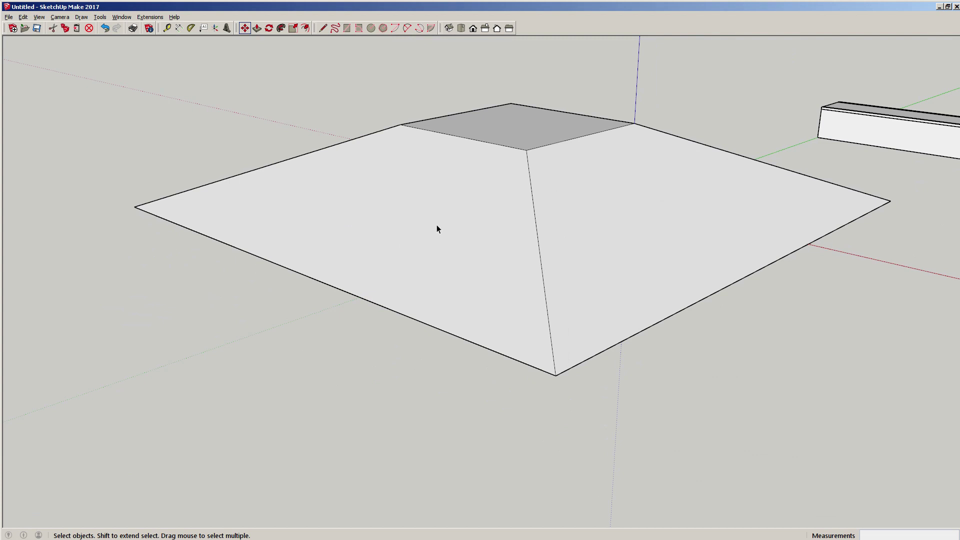
# Draw a short line outward along the green axis from the midpoint of the form's base edge.
pyautogui.moveTo(407, 214); pyautogui.dragTo(392, 172, button='middle')
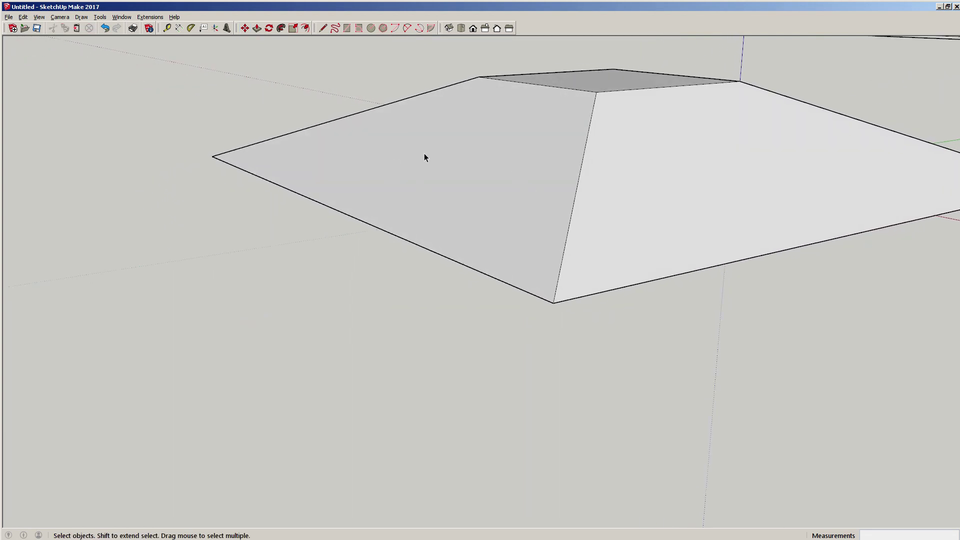
pyautogui.keyDown('shift'); pyautogui.moveTo(328, 171); pyautogui.dragTo(437, 168, button='middle'); pyautogui.keyUp('shift')
pyautogui.moveTo(508, 184); pyautogui.dragTo(493, 173, button='middle')
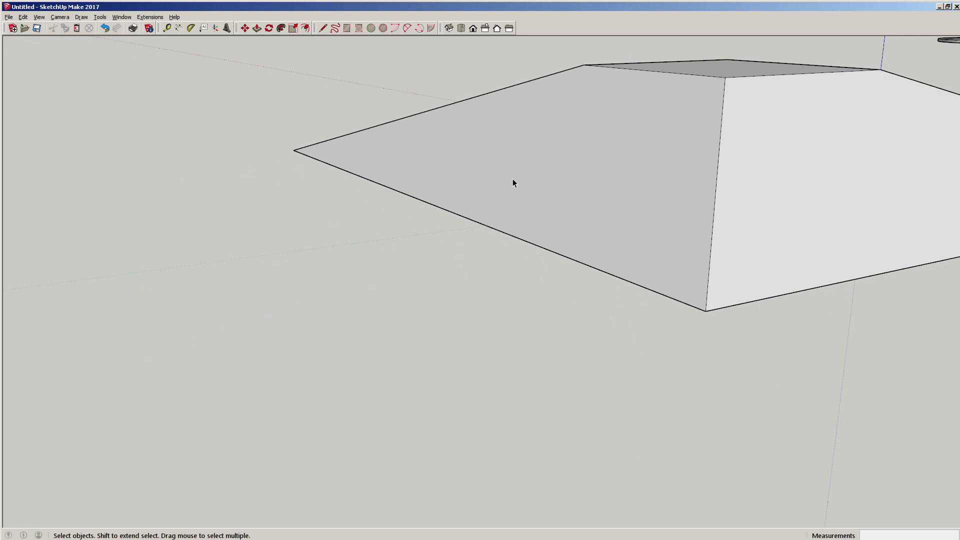
pyautogui.press('l')
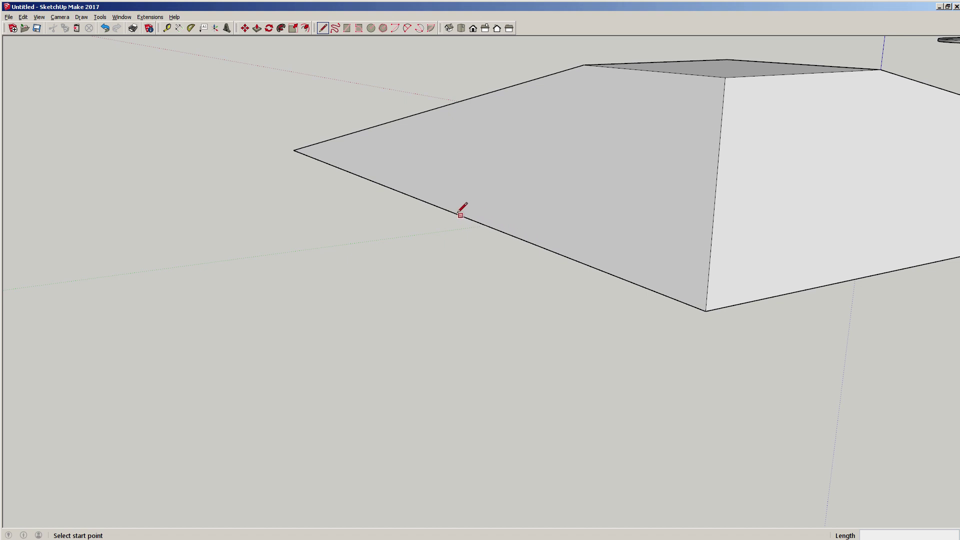
pyautogui.click(428, 201)
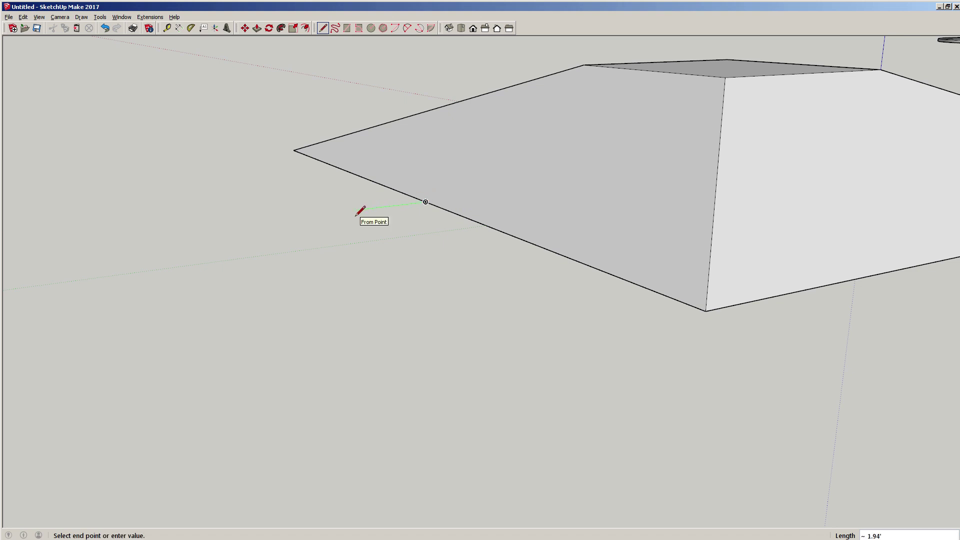
pyautogui.scroll(3, 439, 166)
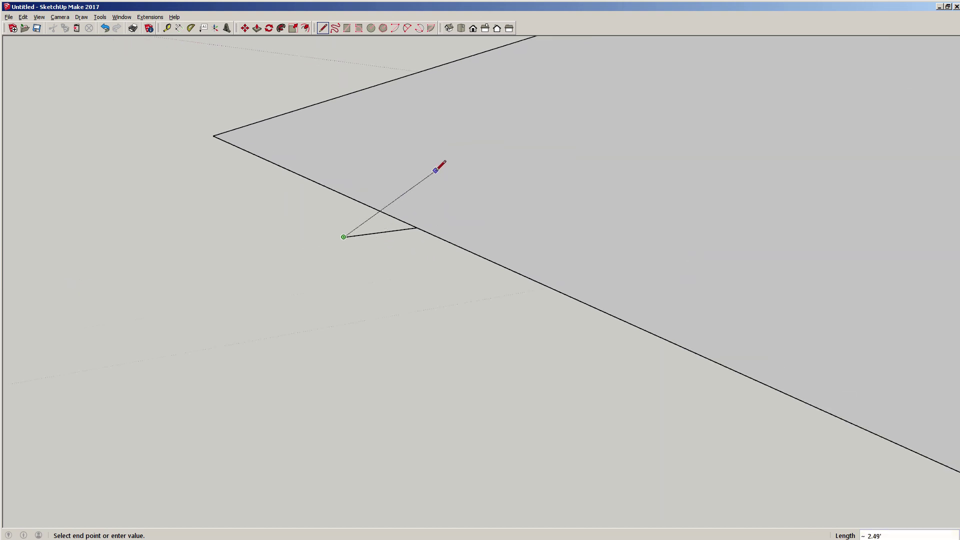
pyautogui.moveTo(439, 165)
pyautogui.mouseDown(button='middle')
pyautogui.moveTo(352, 123)
pyautogui.moveTo(381, 156)
pyautogui.moveTo(448, 195)
pyautogui.moveTo(448, 210)
pyautogui.mouseUp(button='middle')
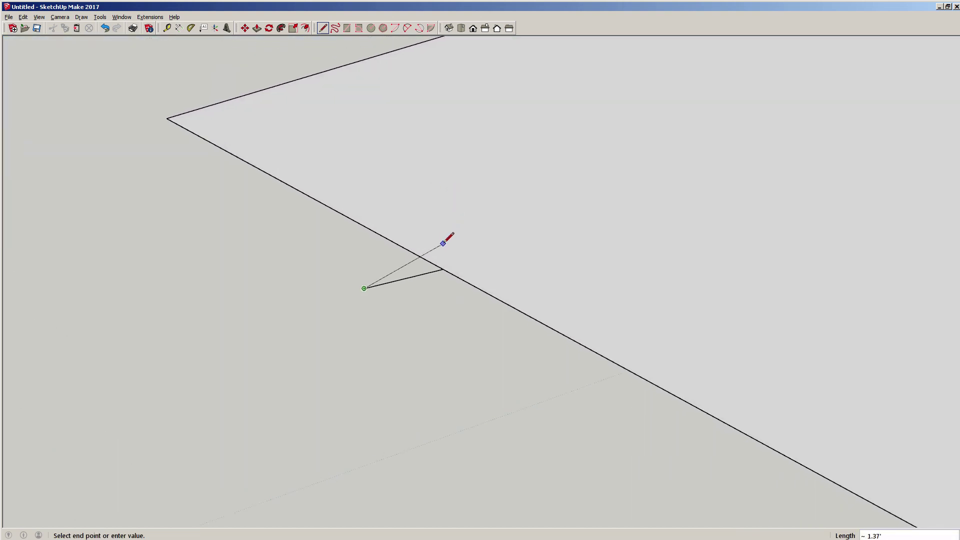
pyautogui.press('Escape')
# Draw a 1 ft line from the same base-edge midpoint up the sloped face toward the top edge's midpoint.
pyautogui.click(443, 269)
pyautogui.scroll(-2, 531, 220)
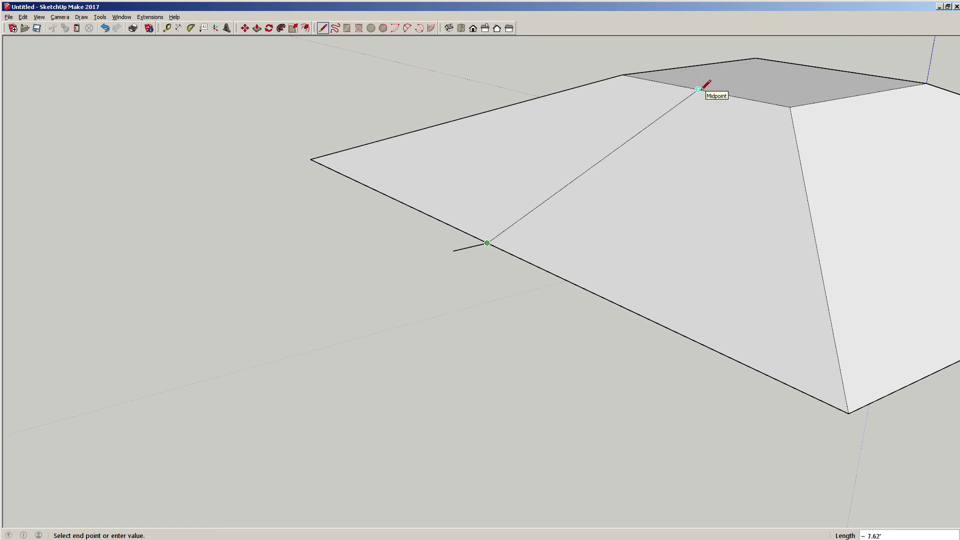
pyautogui.write('1.22')
pyautogui.press('Return')
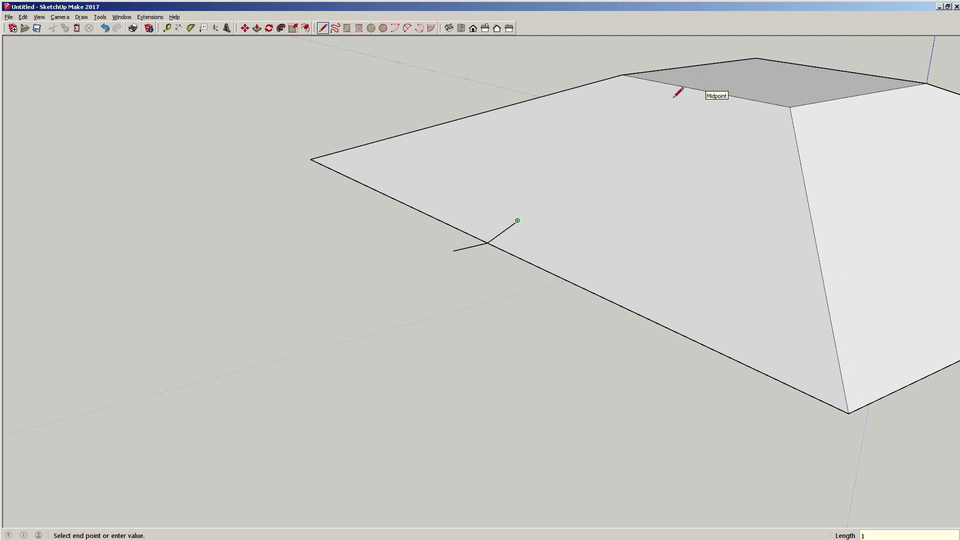
pyautogui.press('Escape')
pyautogui.moveTo(508, 222); pyautogui.dragTo(482, 165, button='middle')
pyautogui.scroll(2, 477, 170)
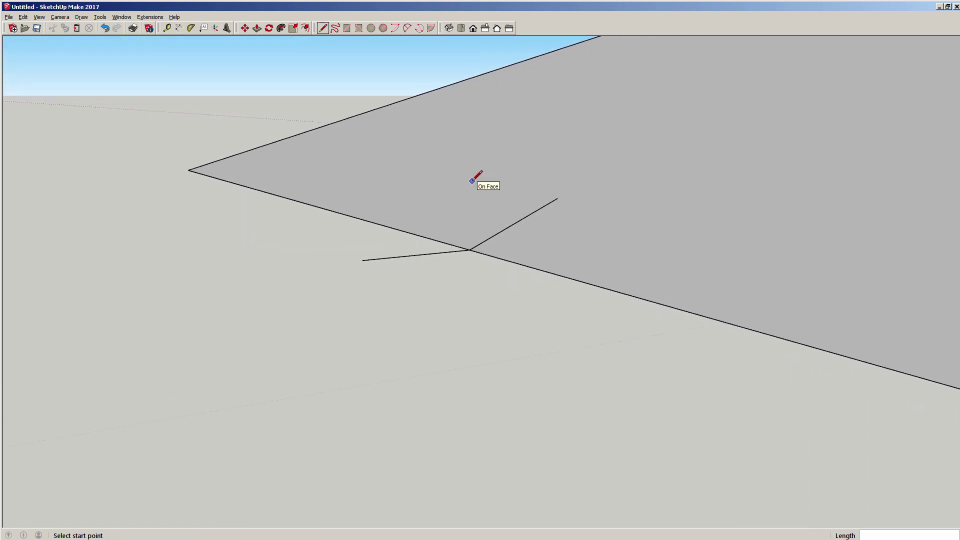
pyautogui.press('a')
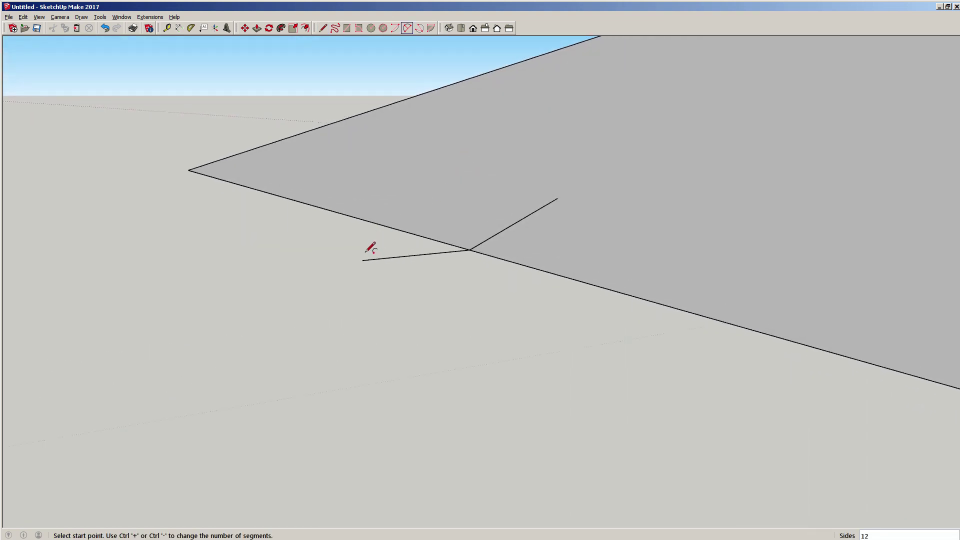
pyautogui.click(363, 261)
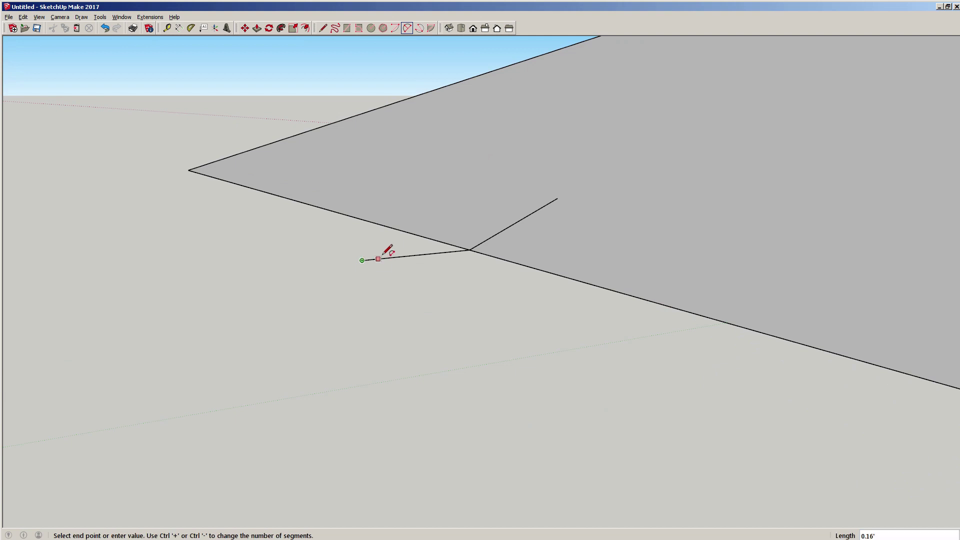
pyautogui.click(557, 198)
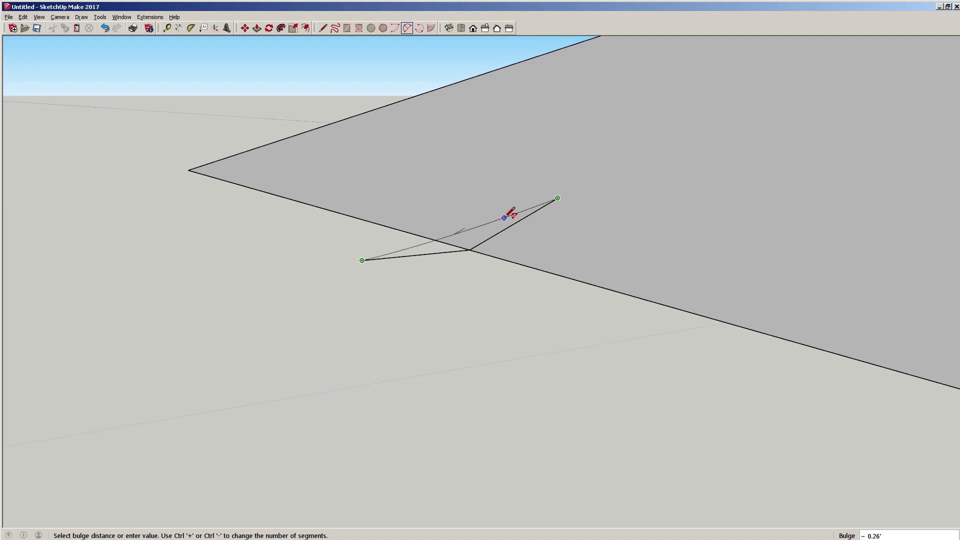
pyautogui.press('Escape')
pyautogui.click(362, 260)
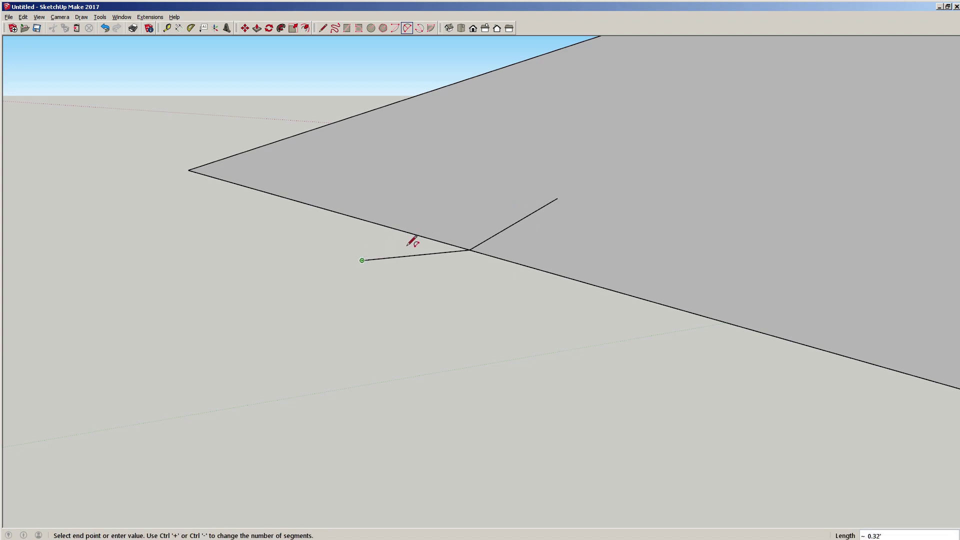
pyautogui.click(557, 198)
pyautogui.click(520, 216)
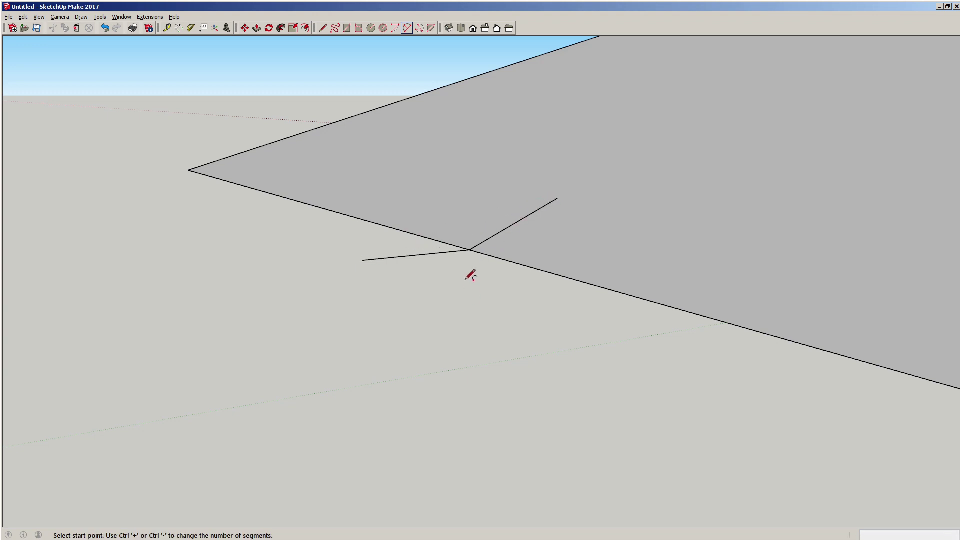
pyautogui.press('space')
# Draw a two-point arc between the free ends of the two short lines to close a thin curved profile face.
pyautogui.moveTo(472, 263); pyautogui.dragTo(314, 257, button='middle')
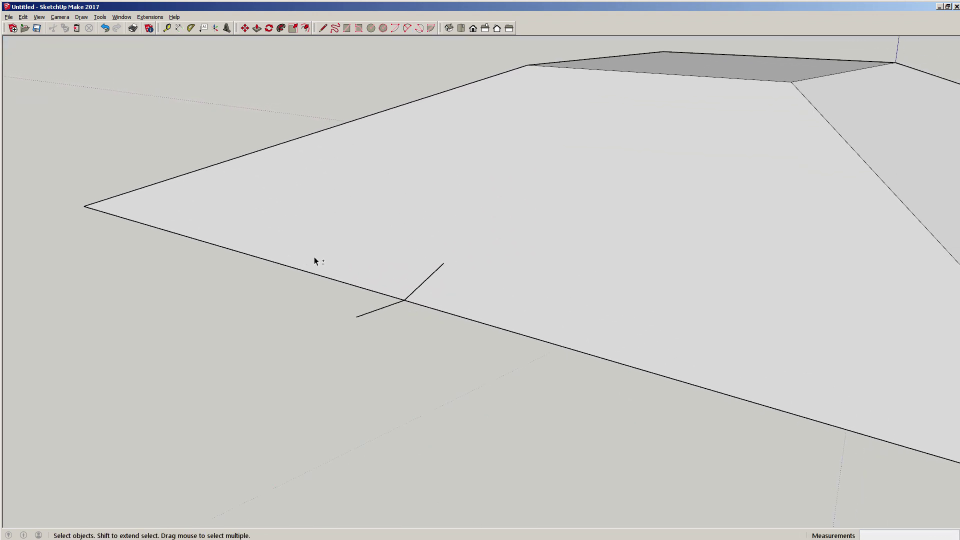
pyautogui.scroll(3, 417, 286)
pyautogui.moveTo(418, 285); pyautogui.dragTo(347, 251, button='middle')
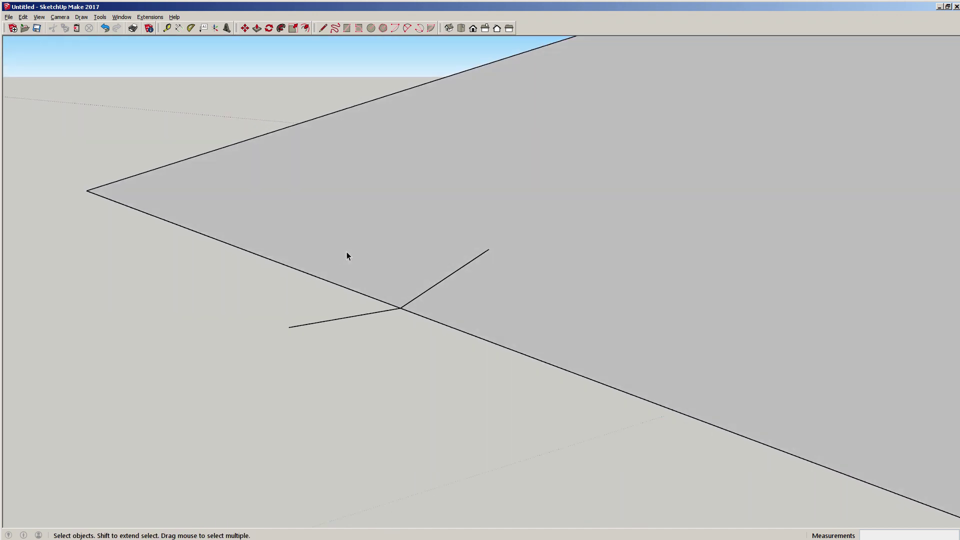
pyautogui.press('a')
pyautogui.click(289, 328)
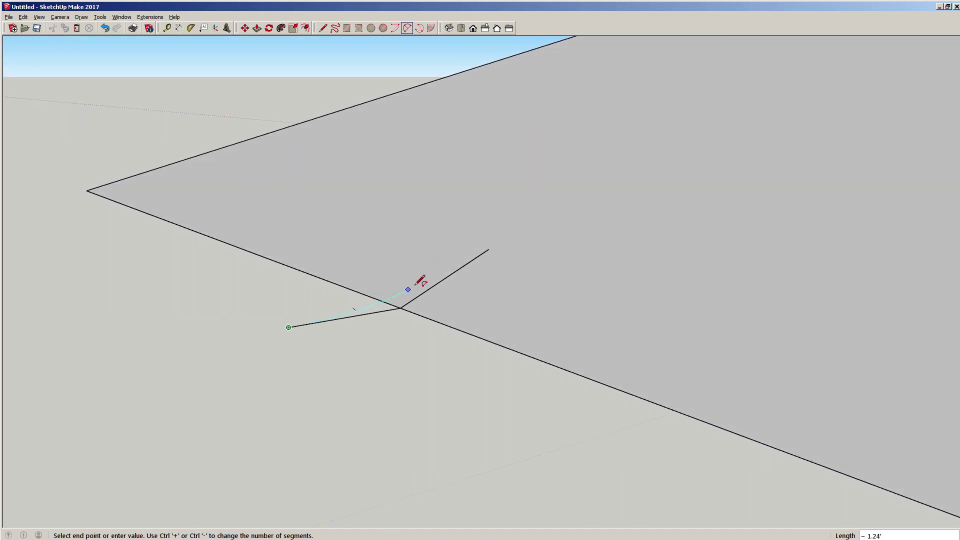
pyautogui.click(488, 248)
pyautogui.press('space')
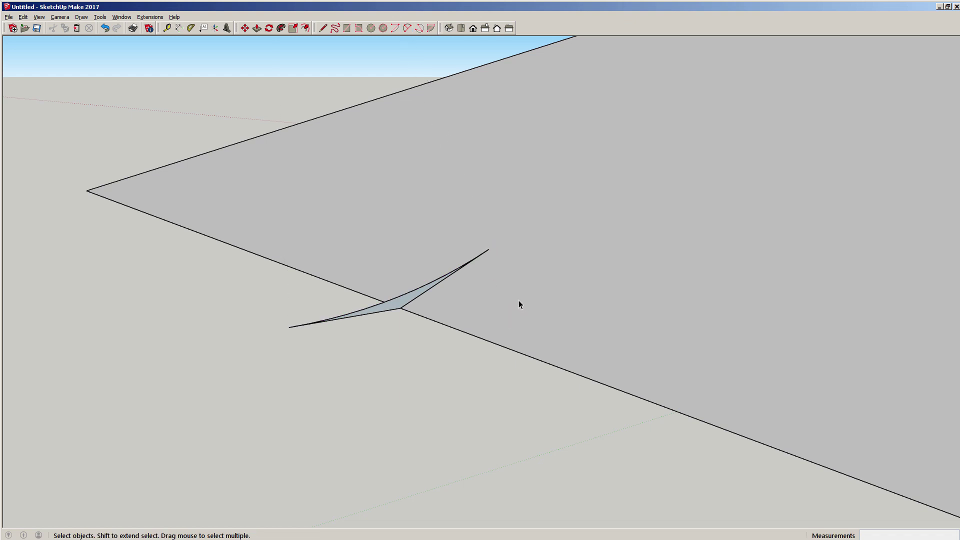
# Try to sweep the curved profile along the adjacent base edge with Follow Me, and undo the partial sweep.
pyautogui.moveTo(519, 304); pyautogui.dragTo(354, 253, button='middle')
pyautogui.scroll(-3, 498, 299)
pyautogui.scroll(3, 512, 270)
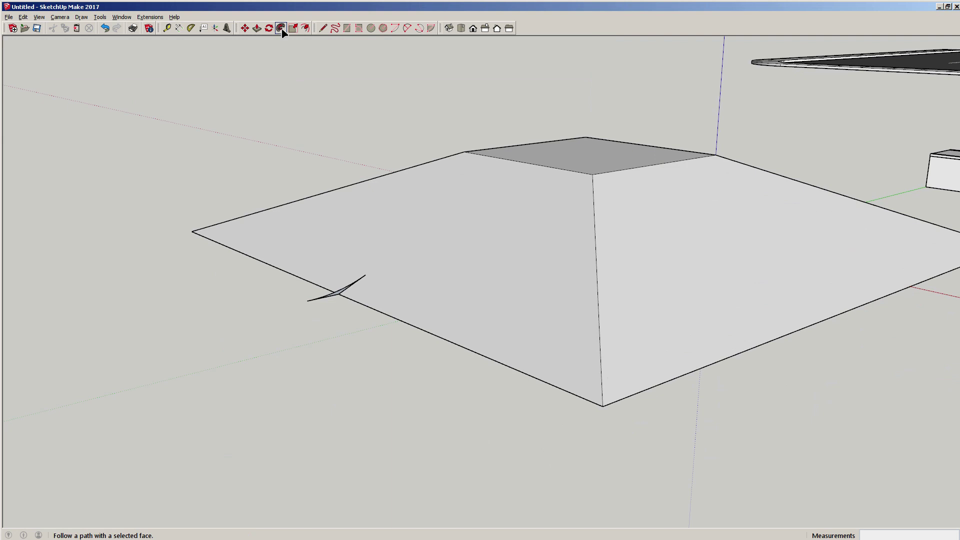
pyautogui.click(82, 17)
pyautogui.moveTo(98, 46)
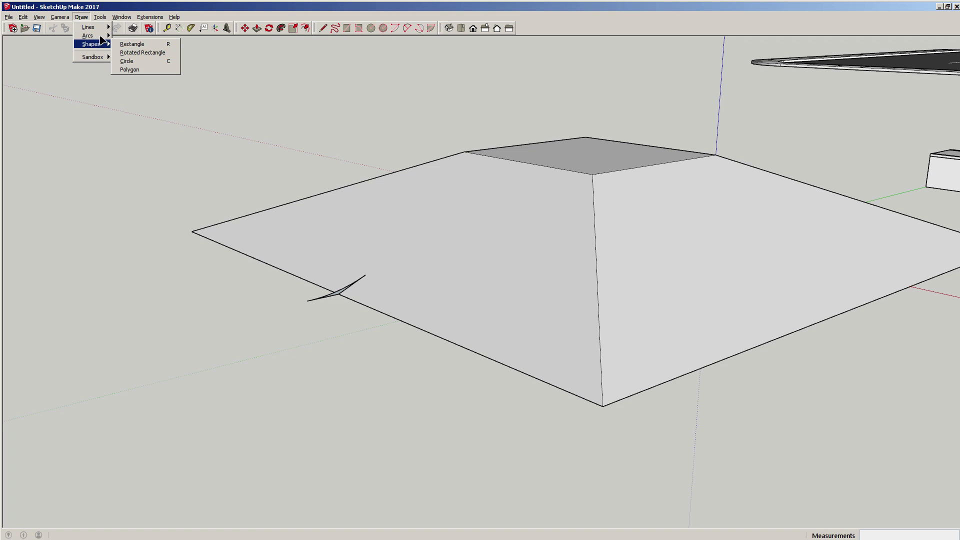
pyautogui.moveTo(100, 17)
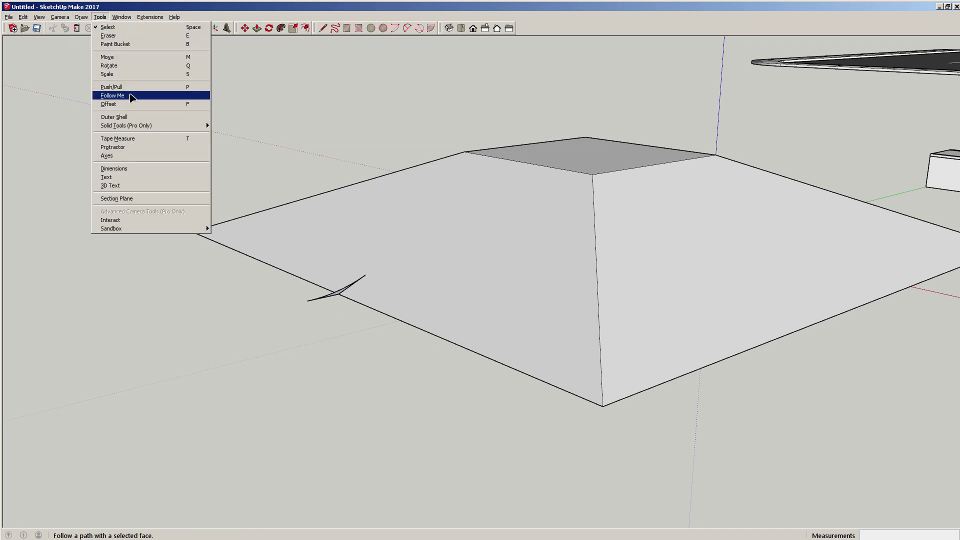
pyautogui.click(129, 95)
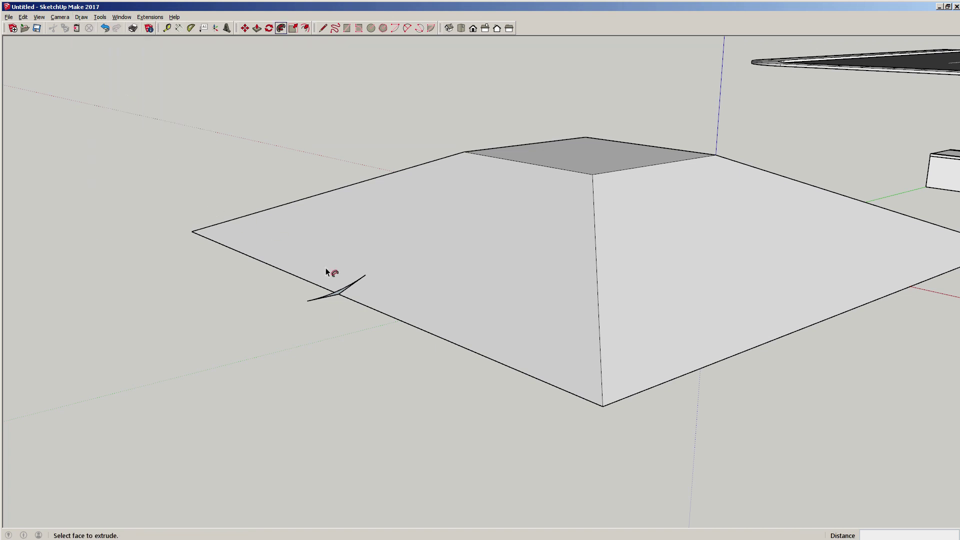
pyautogui.click(338, 299)
pyautogui.scroll(3, 339, 297)
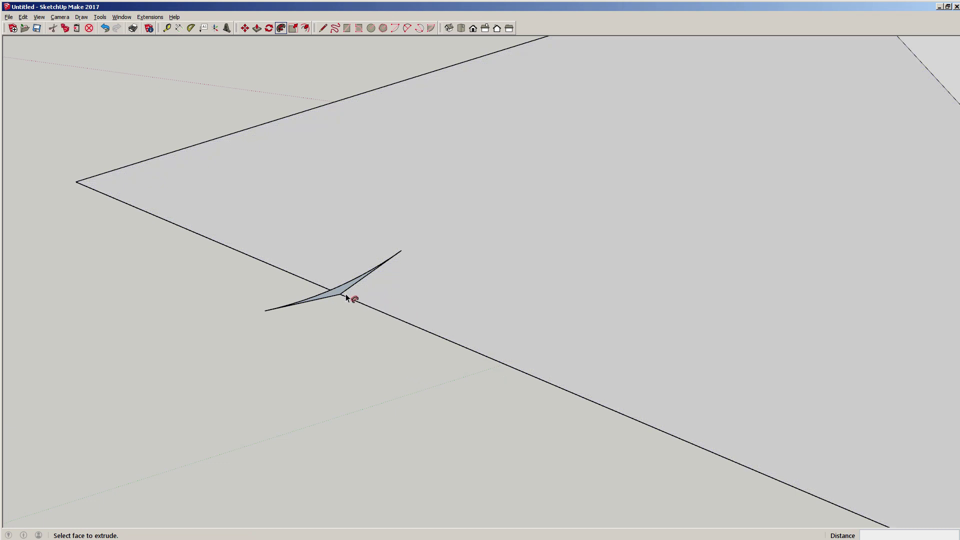
pyautogui.click(337, 291)
pyautogui.scroll(-4, 373, 310)
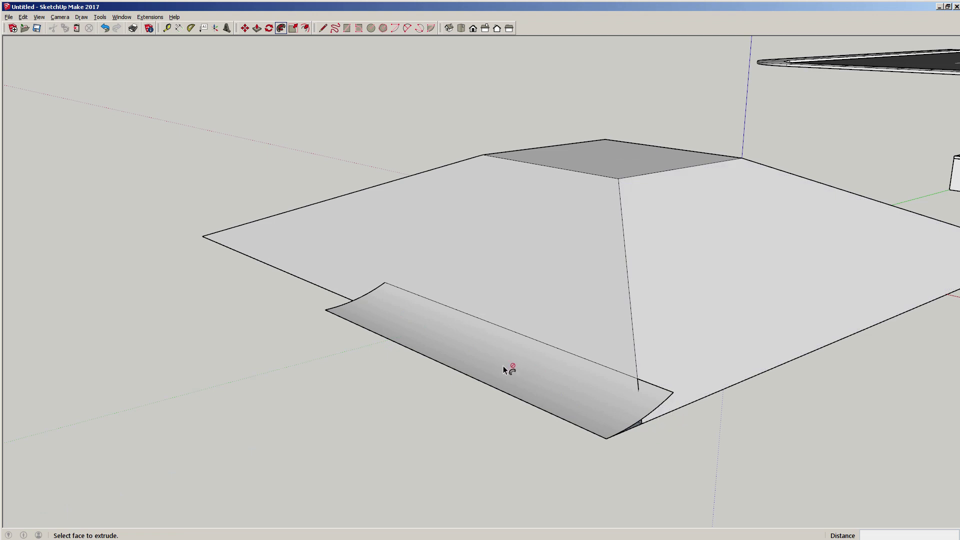
pyautogui.hotkey('ctrl', 'z')
# Sweep the curved profile around all four base edges with Follow Me, ending back at its starting point.
pyautogui.scroll(4, 362, 305)
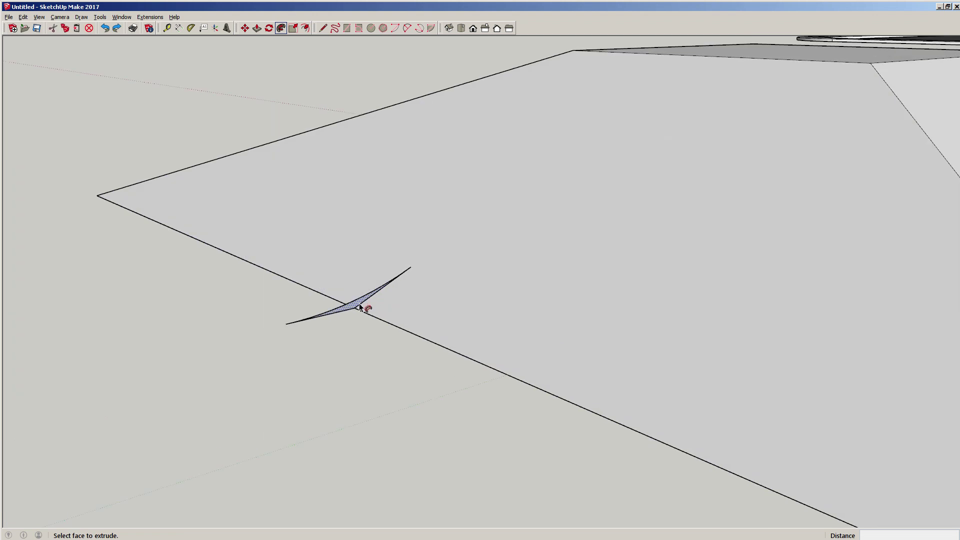
pyautogui.click(360, 306)
pyautogui.scroll(-4, 427, 336)
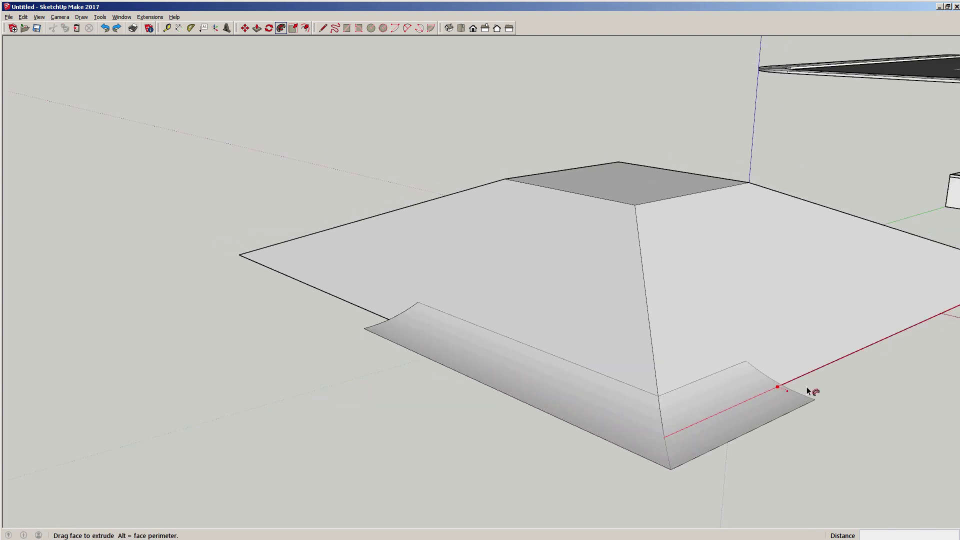
pyautogui.moveTo(885, 328); pyautogui.dragTo(673, 413, button='middle')
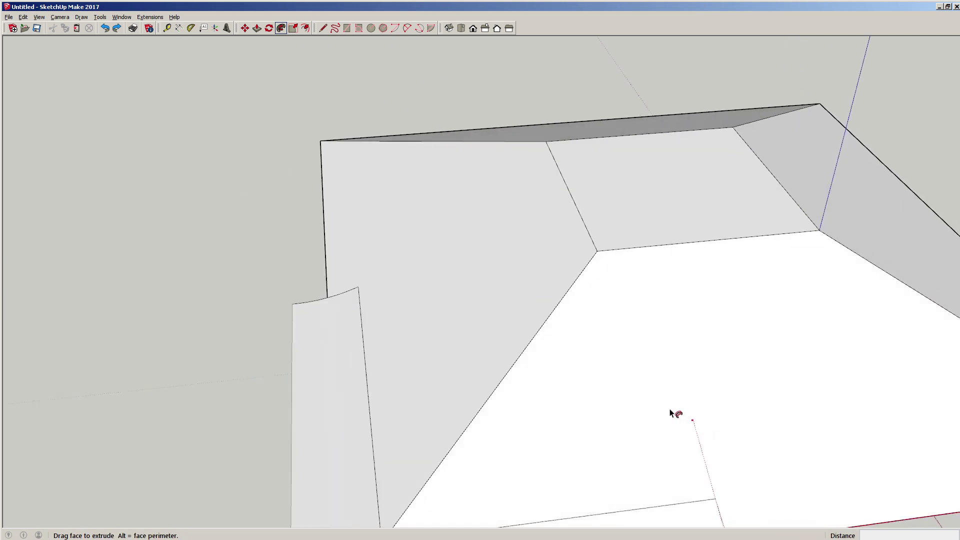
pyautogui.scroll(-3, 671, 414)
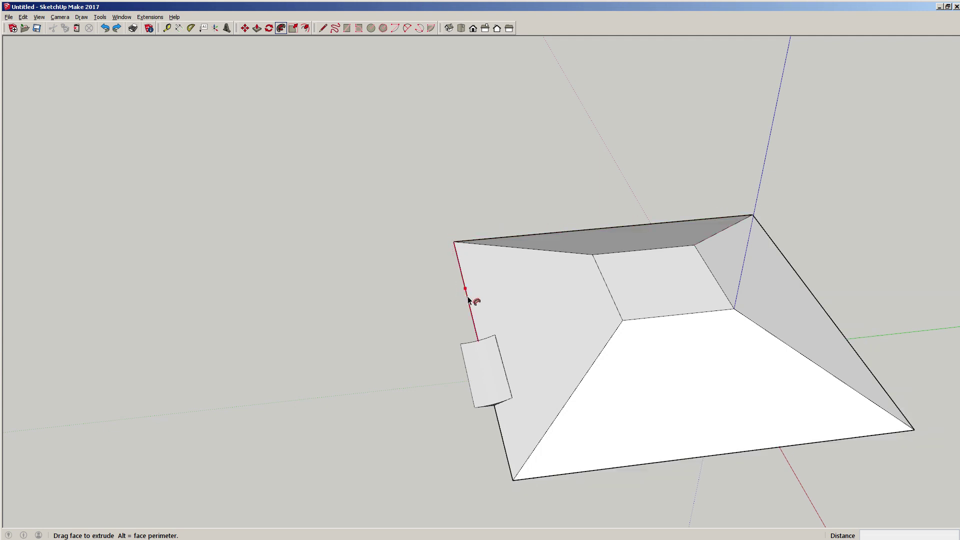
pyautogui.click(480, 347)
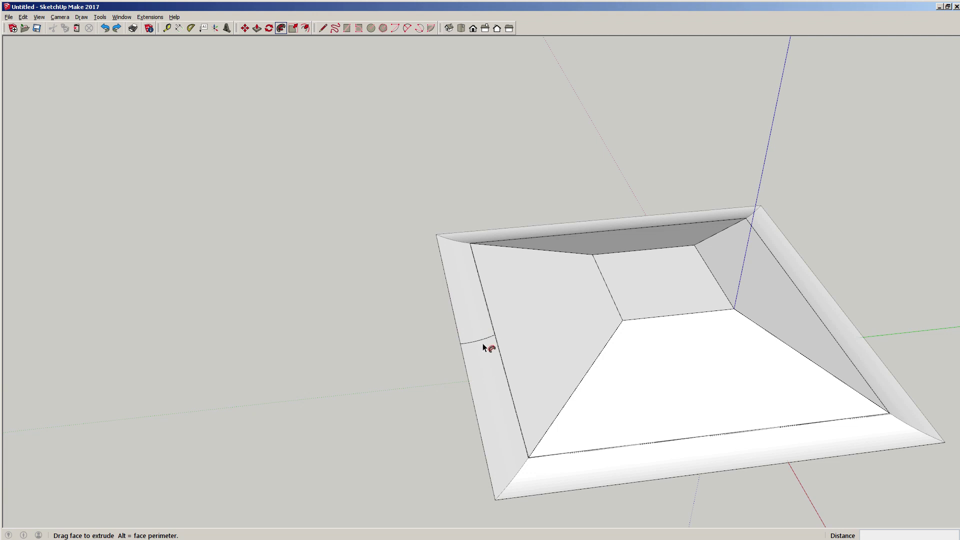
pyautogui.click(482, 343)
# Examine the curved border around the form's base and the seam left by the profile.
pyautogui.moveTo(536, 382); pyautogui.dragTo(510, 317, button='middle')
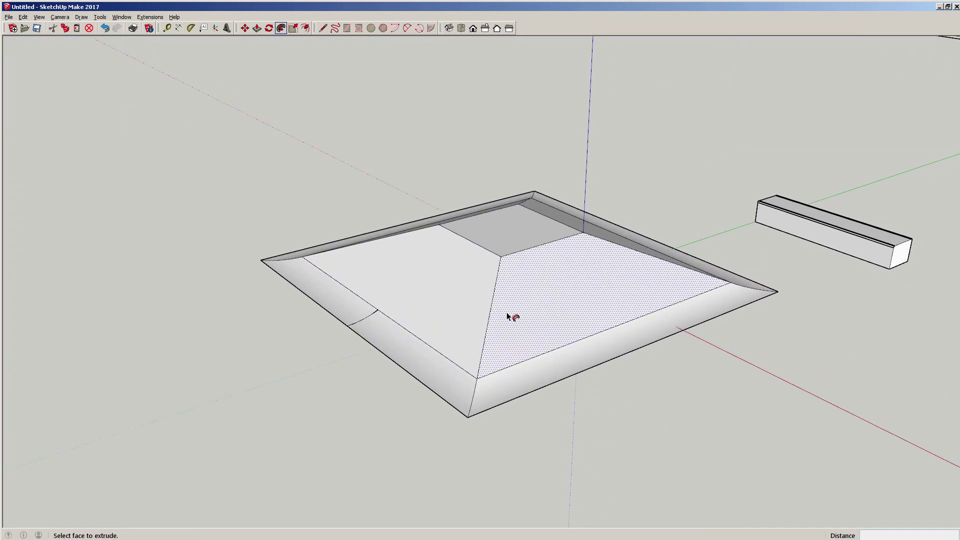
pyautogui.scroll(5, 358, 324)
pyautogui.moveTo(396, 324); pyautogui.dragTo(702, 282, button='middle')
pyautogui.scroll(3, 430, 289)
pyautogui.moveTo(431, 290); pyautogui.dragTo(527, 289, button='middle')
pyautogui.scroll(-4, 528, 285)
pyautogui.scroll(5, 457, 295)
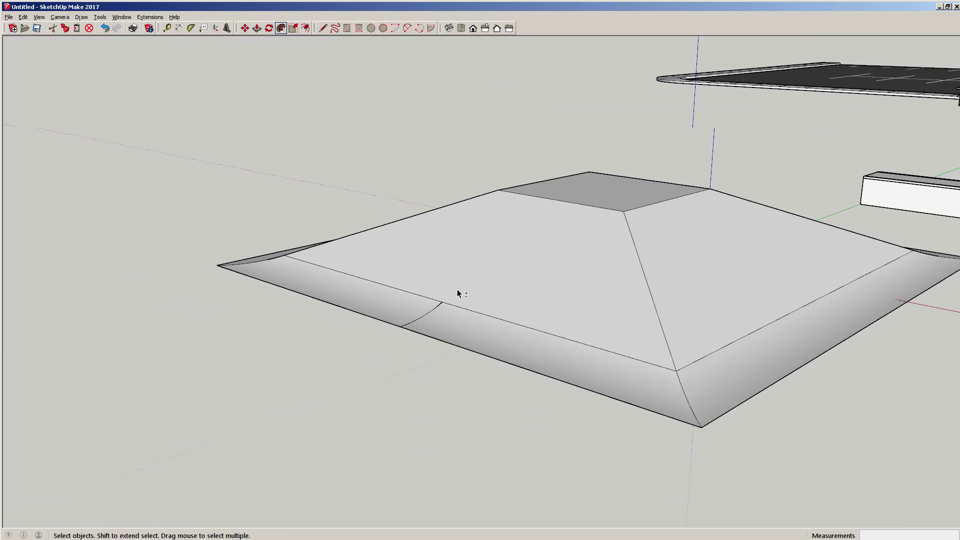
pyautogui.scroll(1, 448, 311)
pyautogui.scroll(-4, 451, 321)
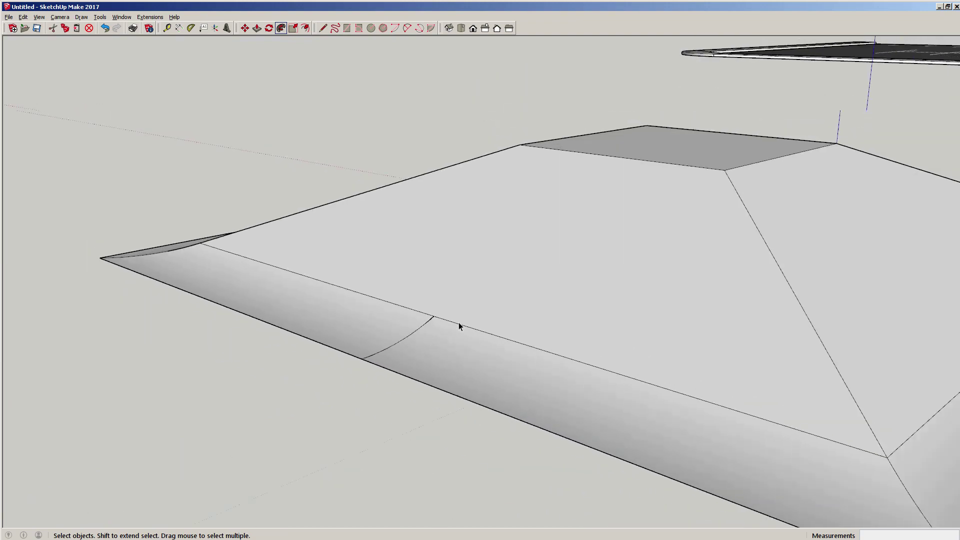
# Remove the leftover profile seam across the curved border so that side reads as one continuous surface.
pyautogui.moveTo(459, 325); pyautogui.dragTo(519, 422, button='middle')
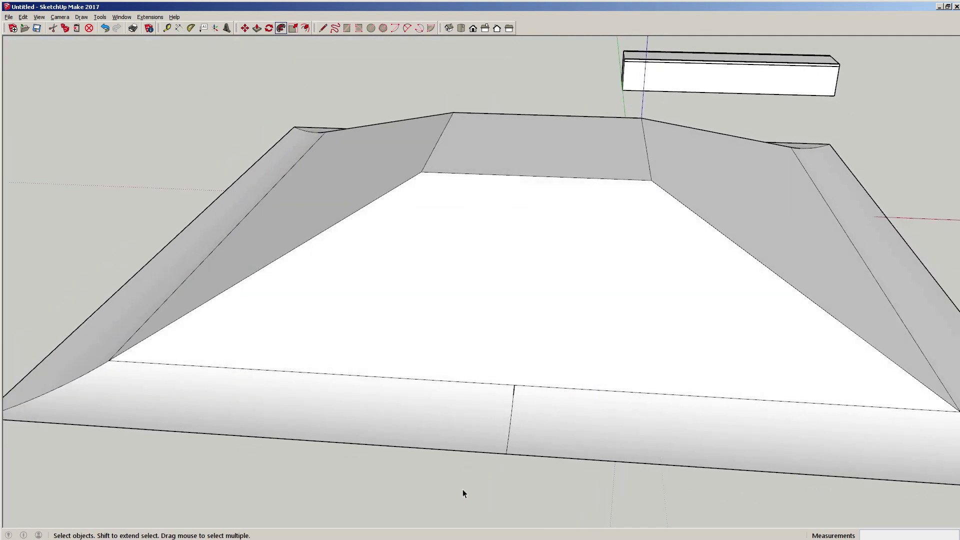
pyautogui.moveTo(507, 452); pyautogui.dragTo(553, 354)
pyautogui.moveTo(505, 414); pyautogui.dragTo(553, 331)
pyautogui.moveTo(587, 377); pyautogui.dragTo(531, 285, button='middle')
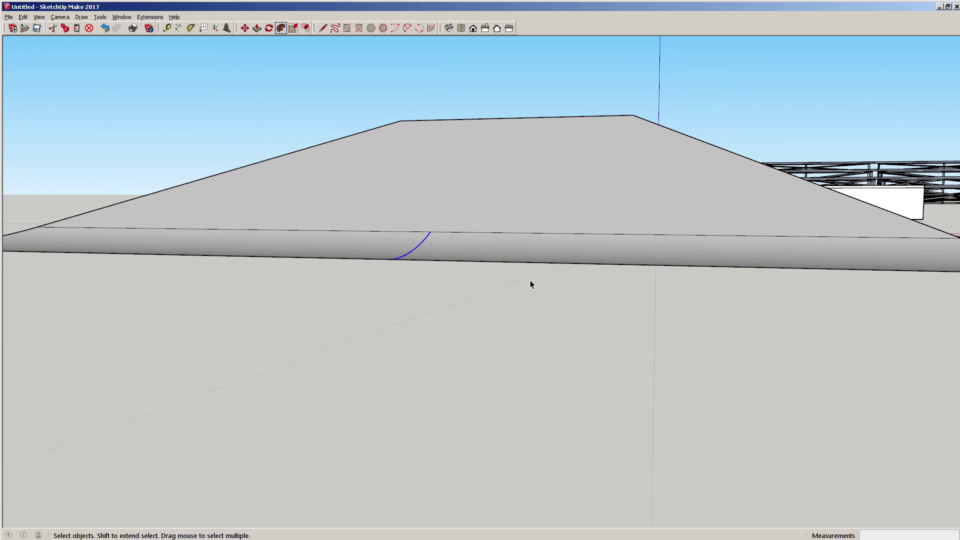
pyautogui.click(531, 285)
pyautogui.moveTo(489, 214); pyautogui.dragTo(418, 228, button='middle')
pyautogui.scroll(-3, 419, 228)
pyautogui.moveTo(560, 283); pyautogui.dragTo(572, 300, button='middle')
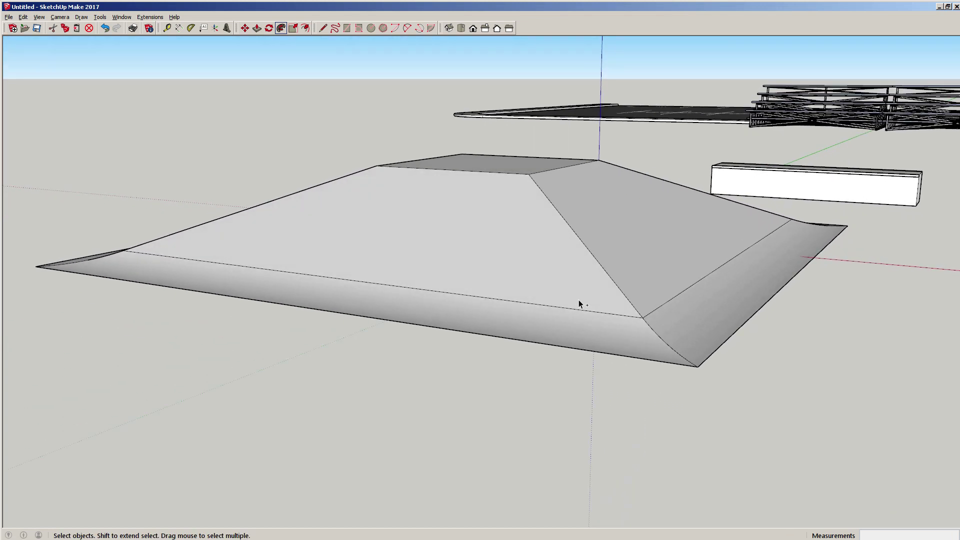
# Remove the remaining profile seam across the curved border, together with its short line on the underside.
pyautogui.scroll(5, 298, 338)
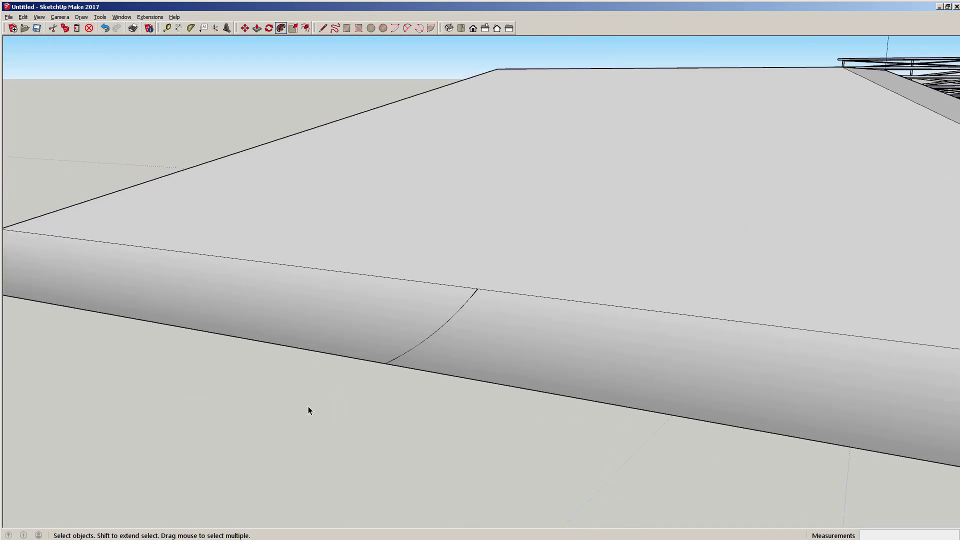
pyautogui.moveTo(268, 419); pyautogui.dragTo(545, 245)
pyautogui.moveTo(525, 266); pyautogui.dragTo(484, 201, button='middle')
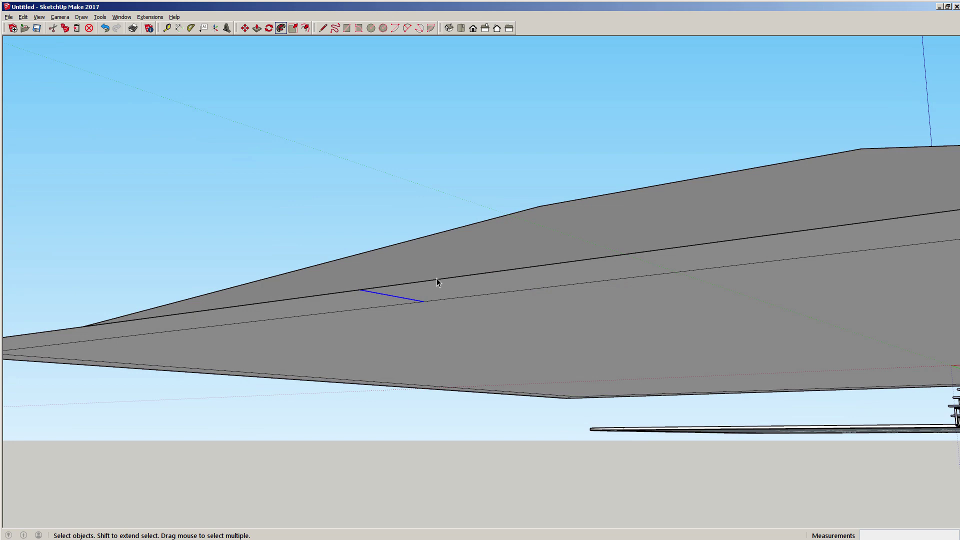
pyautogui.moveTo(457, 284); pyautogui.dragTo(506, 403, button='middle')
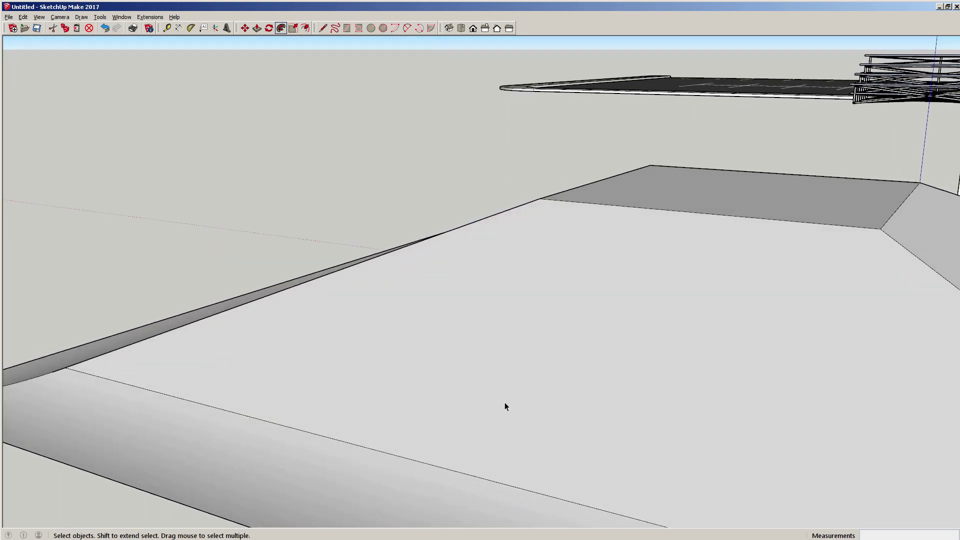
# Hide the four edges where the sloped faces meet the curved border so that each side blends smoothly.
pyautogui.scroll(-3, 505, 403)
pyautogui.moveTo(628, 404); pyautogui.dragTo(415, 353, button='middle')
pyautogui.moveTo(549, 361); pyautogui.dragTo(485, 443, button='middle')
pyautogui.click(481, 435)
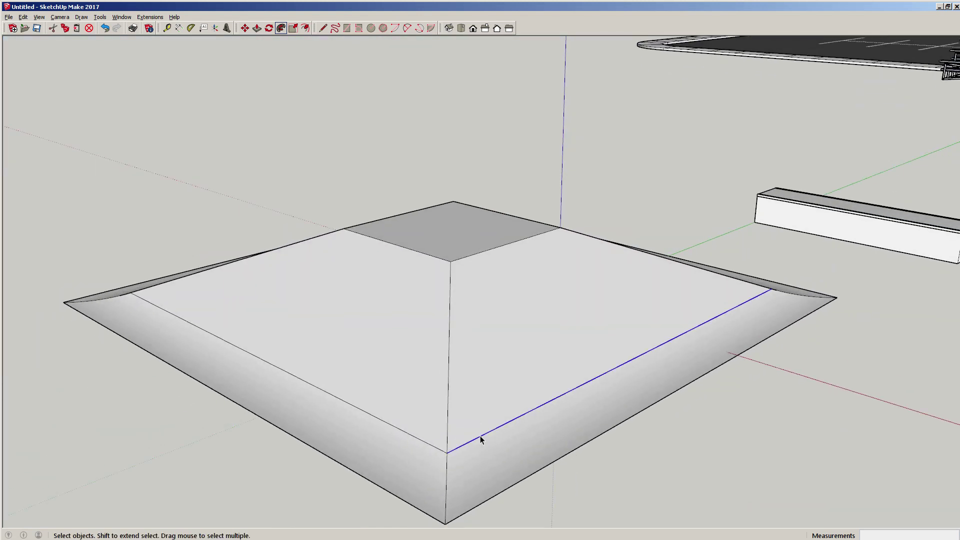
pyautogui.keyDown('shift'); pyautogui.click(376, 419); pyautogui.keyUp('shift')
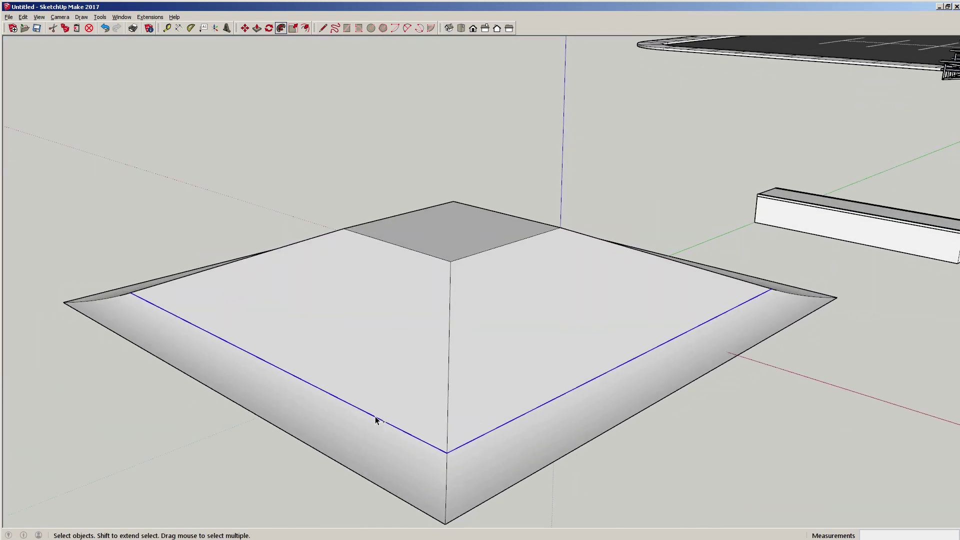
pyautogui.moveTo(241, 300); pyautogui.dragTo(359, 368, button='middle')
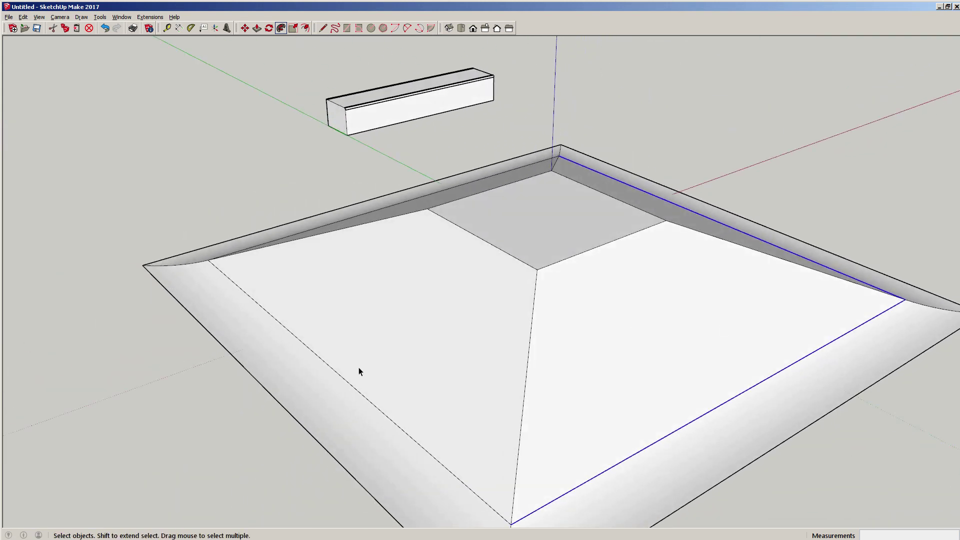
pyautogui.keyDown('shift'); pyautogui.click(341, 375); pyautogui.keyUp('shift')
pyautogui.moveTo(305, 321); pyautogui.dragTo(382, 315, button='middle')
pyautogui.keyDown('shift'); pyautogui.click(346, 297); pyautogui.keyUp('shift')
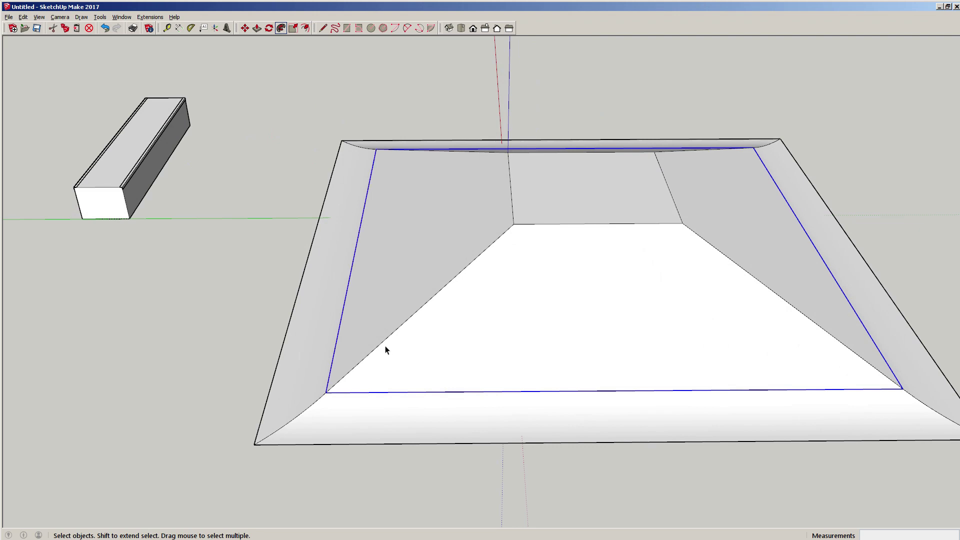
pyautogui.moveTo(703, 333); pyautogui.dragTo(313, 248, button='middle')
pyautogui.moveTo(700, 311); pyautogui.dragTo(280, 302, button='middle')
pyautogui.keyDown('shift'); pyautogui.moveTo(463, 294); pyautogui.dragTo(383, 223, button='middle'); pyautogui.keyUp('shift')
pyautogui.moveTo(659, 271); pyautogui.dragTo(636, 259, button='middle')
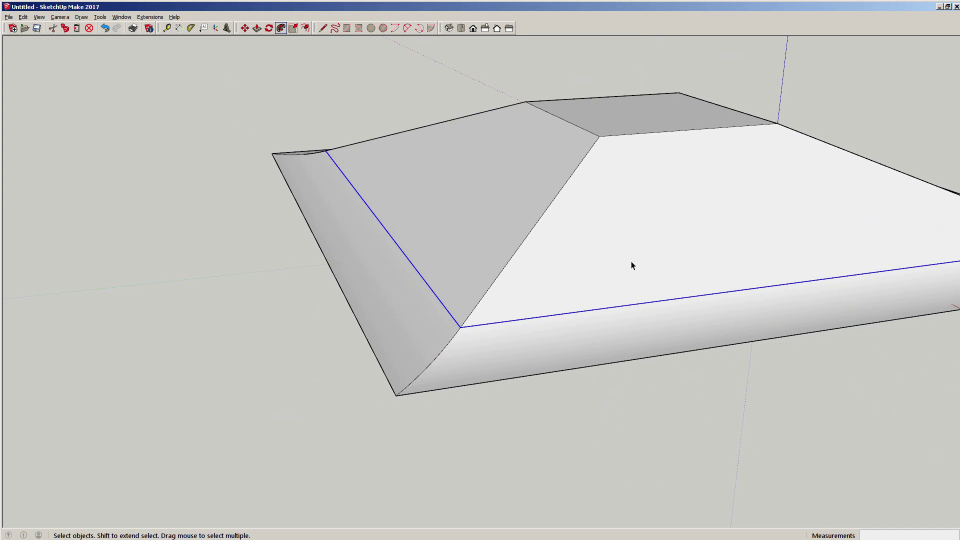
pyautogui.moveTo(574, 225); pyautogui.dragTo(724, 257, button='middle')
pyautogui.scroll(-3, 724, 257)
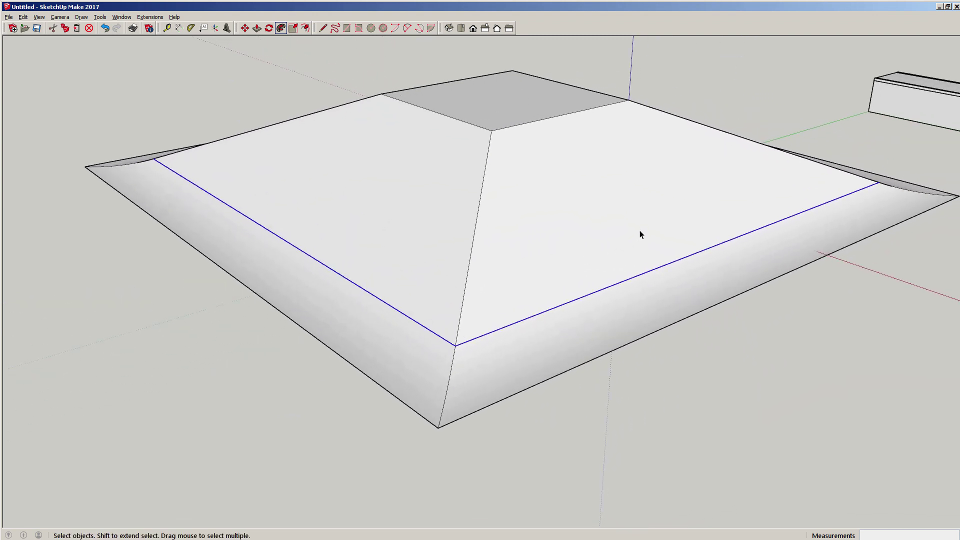
pyautogui.moveTo(638, 236); pyautogui.dragTo(760, 299, button='middle')
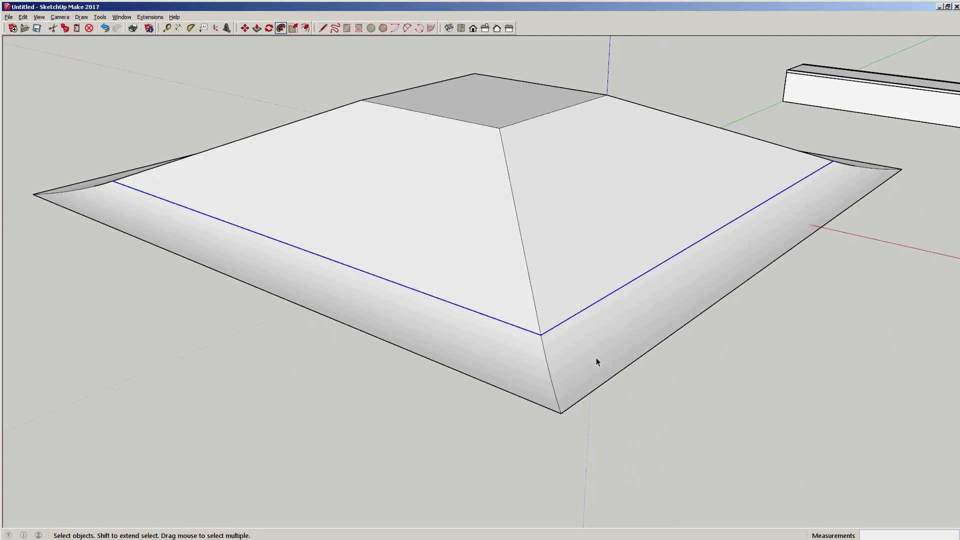
pyautogui.rightClick(160, 200)
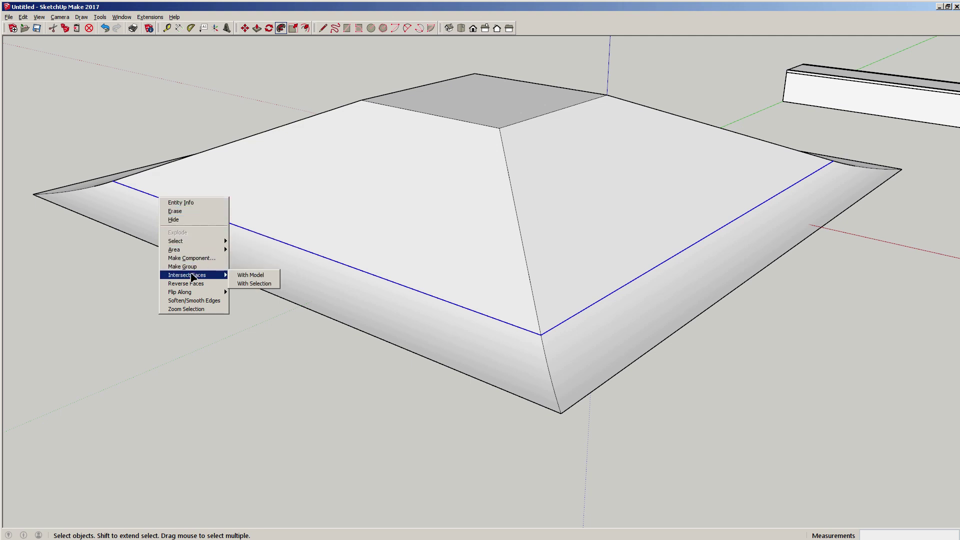
pyautogui.click(182, 220)
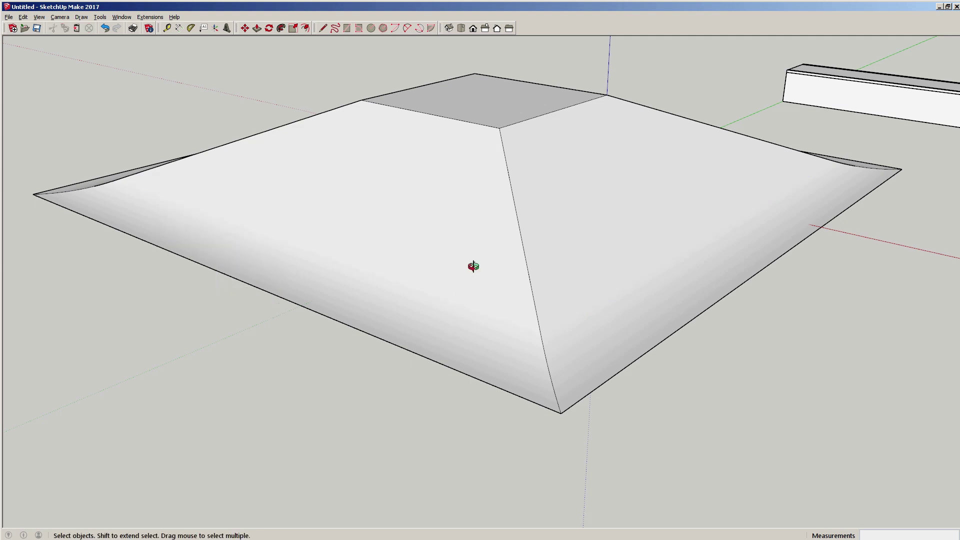
# Delete the inner square face on the underside of the form.
pyautogui.moveTo(470, 266); pyautogui.dragTo(429, 95, button='middle')
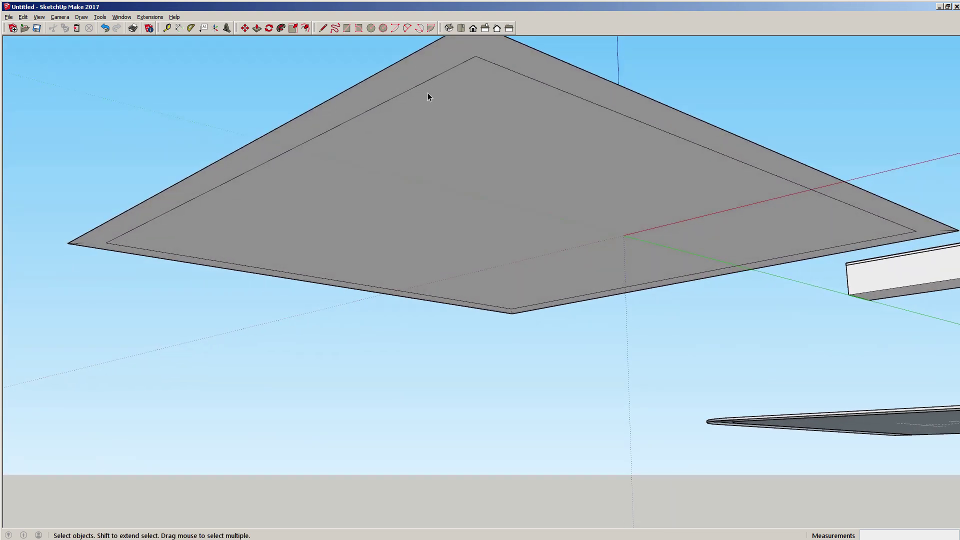
pyautogui.scroll(-2, 440, 149)
pyautogui.moveTo(454, 155); pyautogui.dragTo(352, 168, button='middle')
pyautogui.click(345, 181)
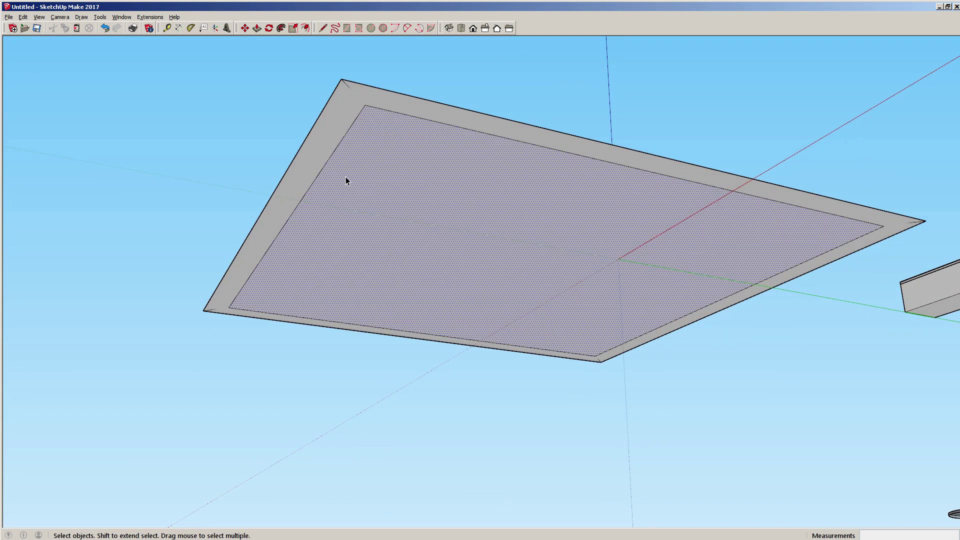
pyautogui.press('Delete')
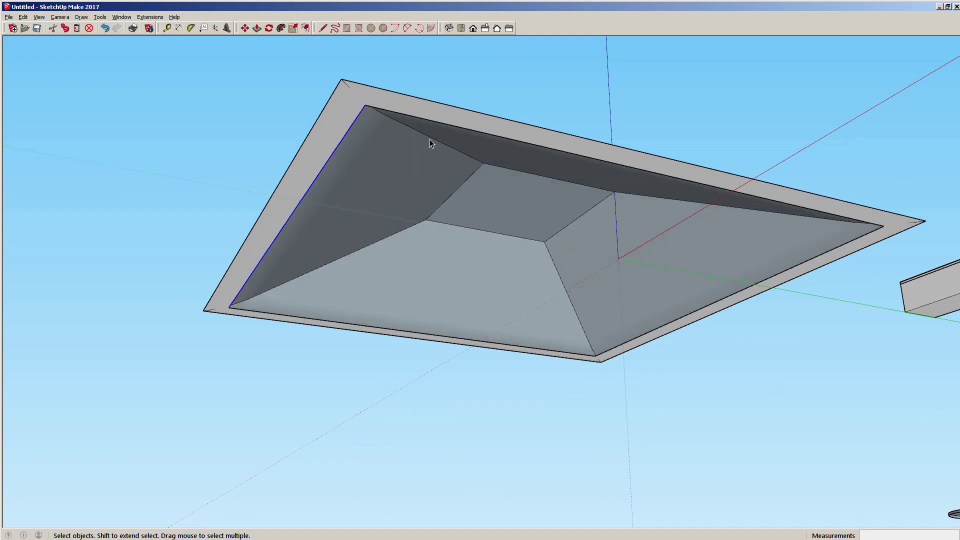
# Delete the four inner outline edges on the underside, and check that the base is one continuous face.
pyautogui.press('Delete')
pyautogui.click(396, 112)
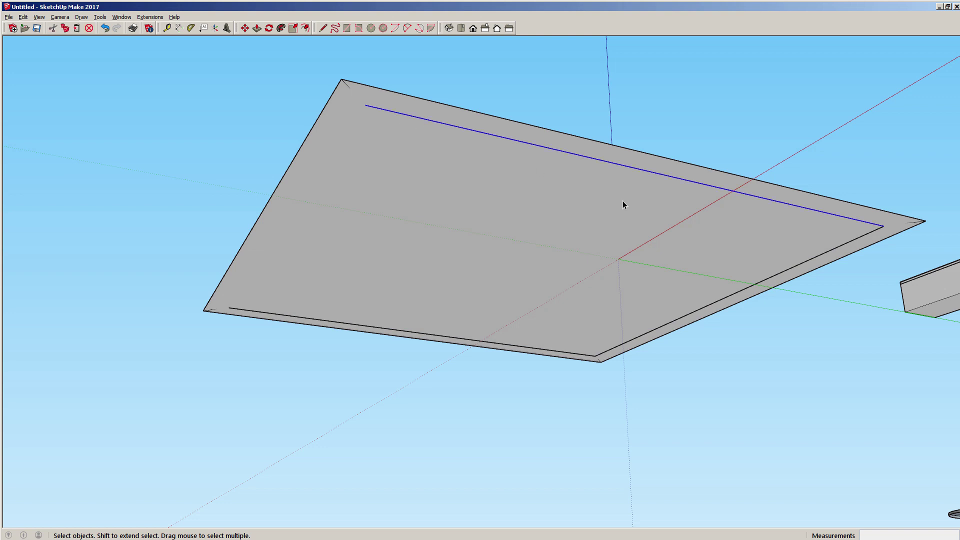
pyautogui.press('Delete')
pyautogui.press('Delete')
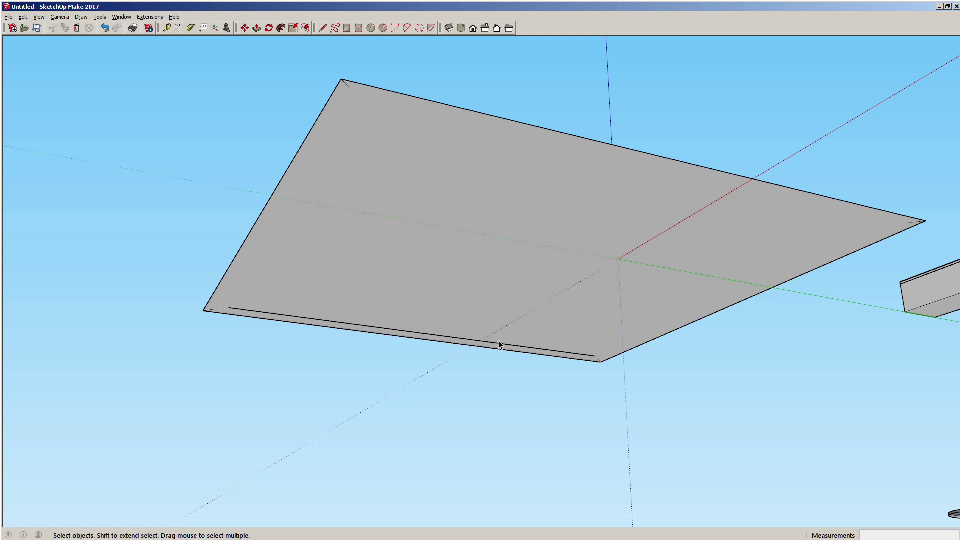
pyautogui.click(402, 333)
pyautogui.press('Delete')
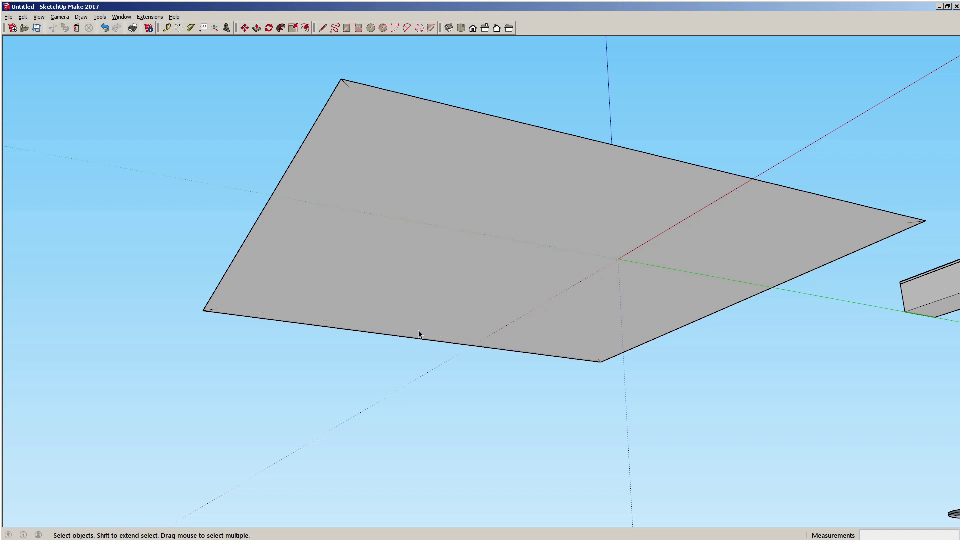
pyautogui.moveTo(470, 264)
pyautogui.mouseDown(button='middle')
pyautogui.moveTo(450, 229)
pyautogui.moveTo(568, 379)
pyautogui.moveTo(464, 249)
pyautogui.mouseUp(button='middle')
pyautogui.moveTo(555, 309); pyautogui.dragTo(534, 244, button='middle')
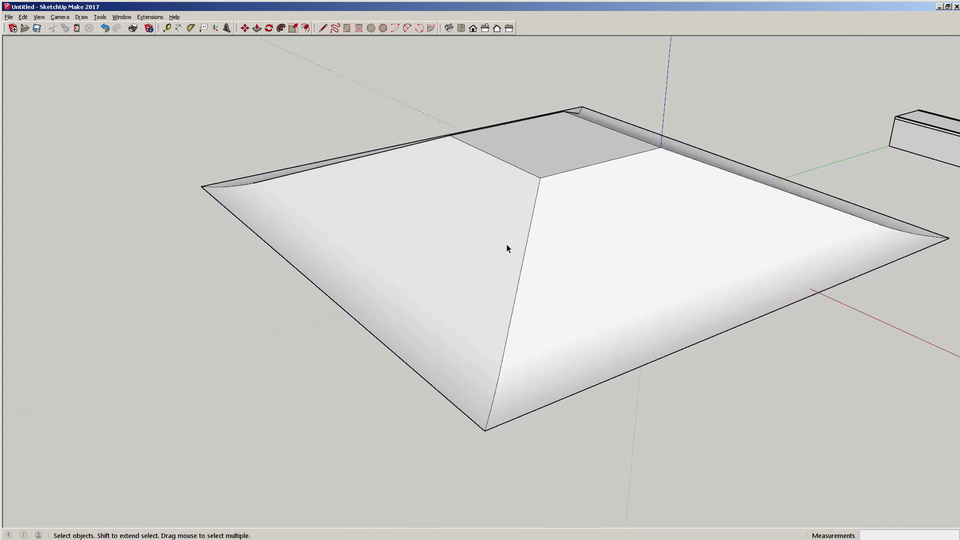
pyautogui.moveTo(475, 293); pyautogui.dragTo(507, 145, button='middle')
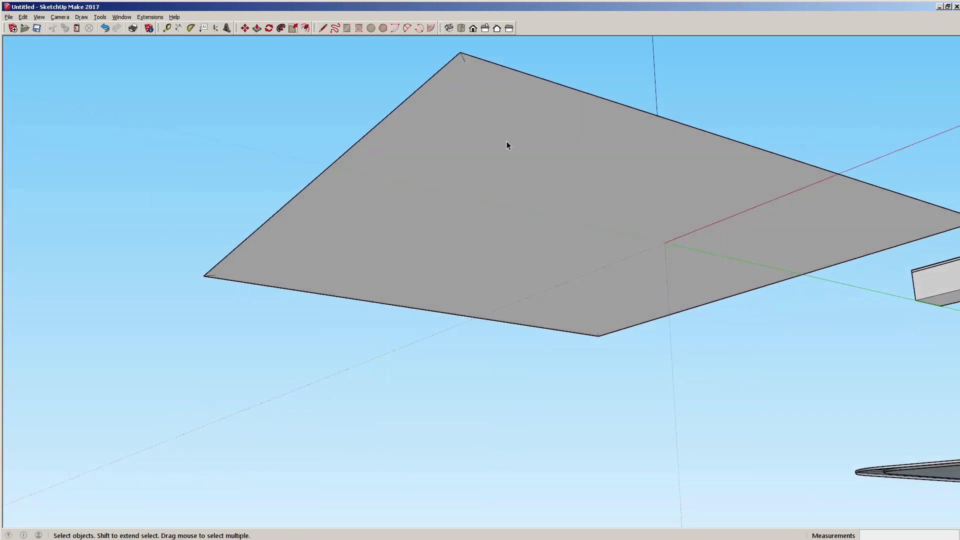
pyautogui.click(530, 170)
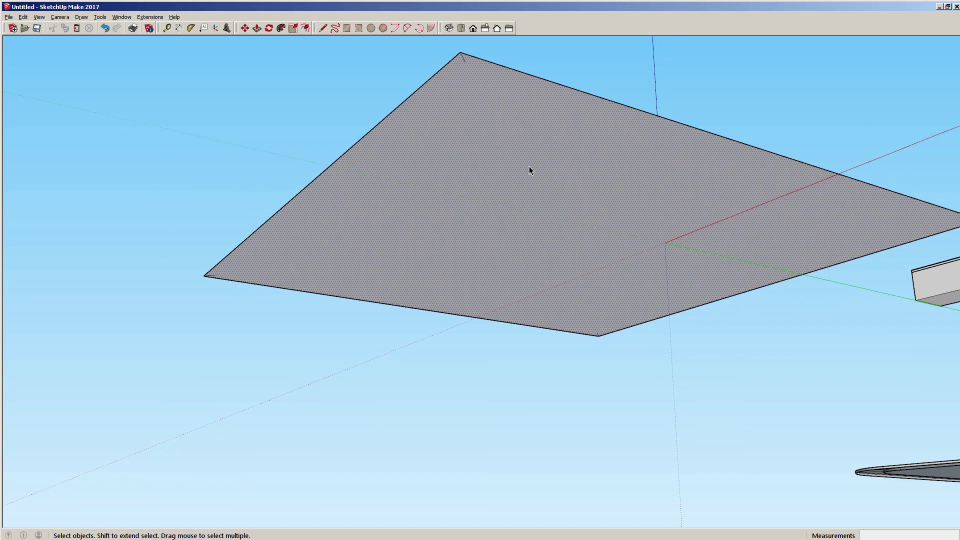
pyautogui.moveTo(529, 170); pyautogui.dragTo(566, 318, button='middle')
# Select all connected geometry of the sloped form with its curved border, and make it a single group.
pyautogui.scroll(5, 567, 319)
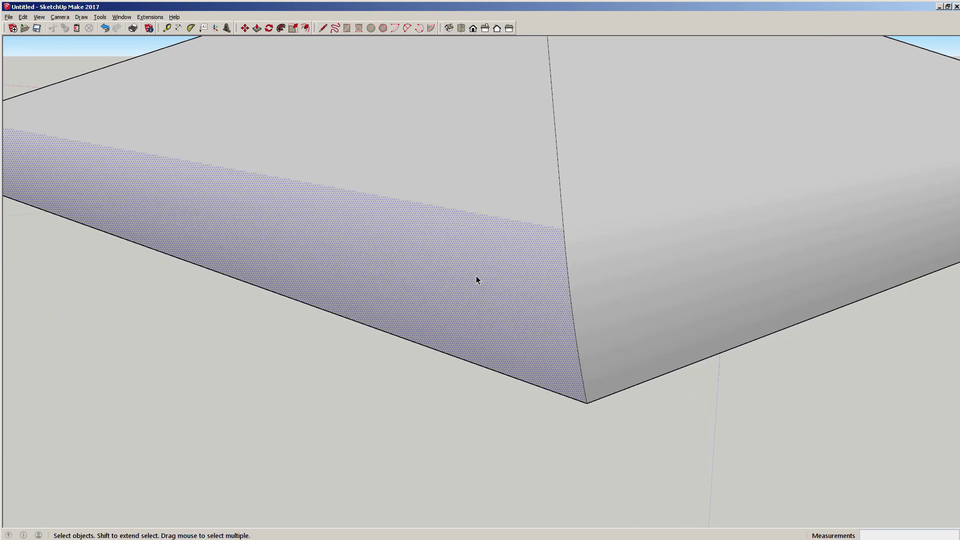
pyautogui.tripleClick(477, 277)
pyautogui.moveTo(557, 285); pyautogui.dragTo(388, 266, button='middle')
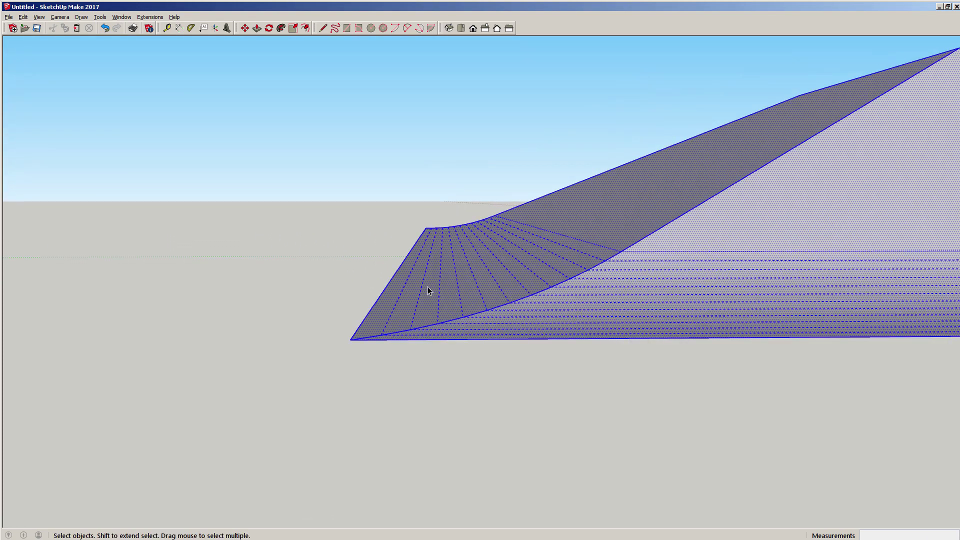
pyautogui.moveTo(510, 262); pyautogui.dragTo(611, 279, button='middle')
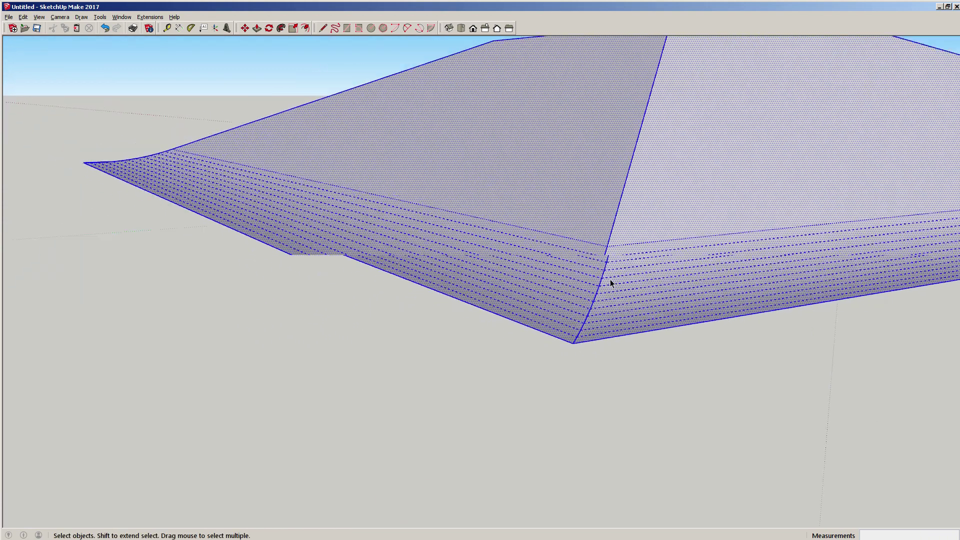
pyautogui.scroll(-3, 615, 260)
pyautogui.moveTo(671, 221); pyautogui.dragTo(578, 124, button='middle')
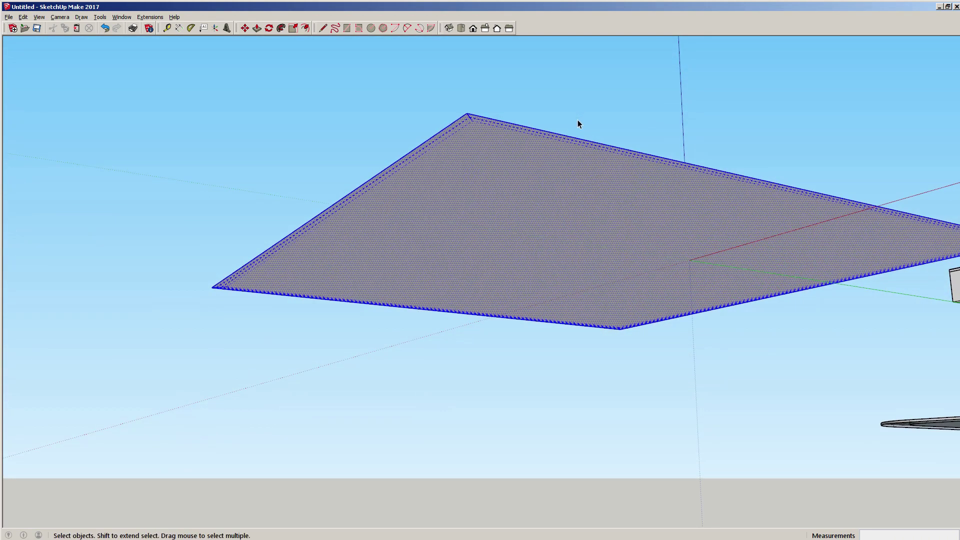
pyautogui.moveTo(532, 188); pyautogui.dragTo(554, 260, button='middle')
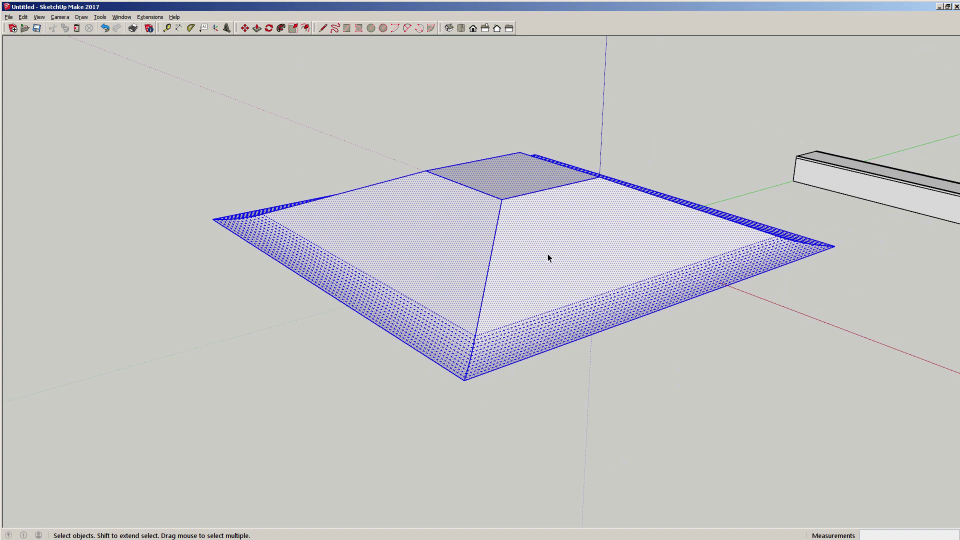
pyautogui.rightClick(534, 260)
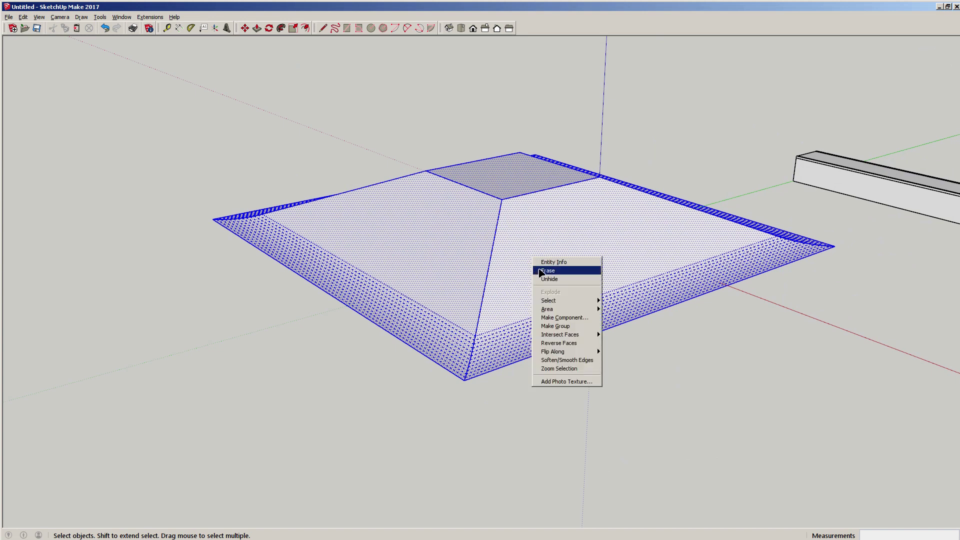
pyautogui.click(555, 326)
pyautogui.moveTo(514, 240); pyautogui.dragTo(581, 237, button='middle')
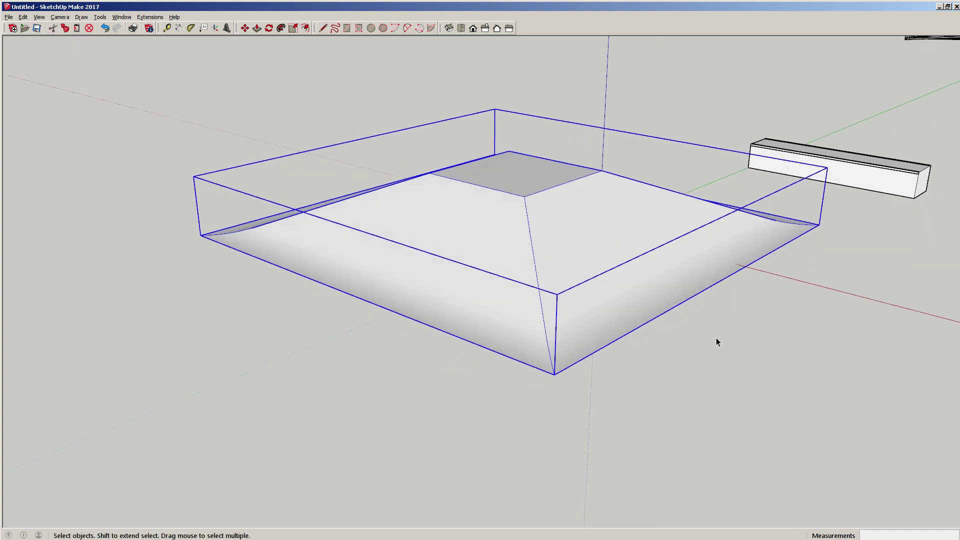
pyautogui.click(716, 338)
# Open the grouped form for editing to inspect its contents, and close the group again.
pyautogui.keyDown('shift'); pyautogui.moveTo(666, 208); pyautogui.dragTo(556, 230, button='middle'); pyautogui.keyUp('shift')
pyautogui.moveTo(647, 237); pyautogui.dragTo(454, 252, button='middle')
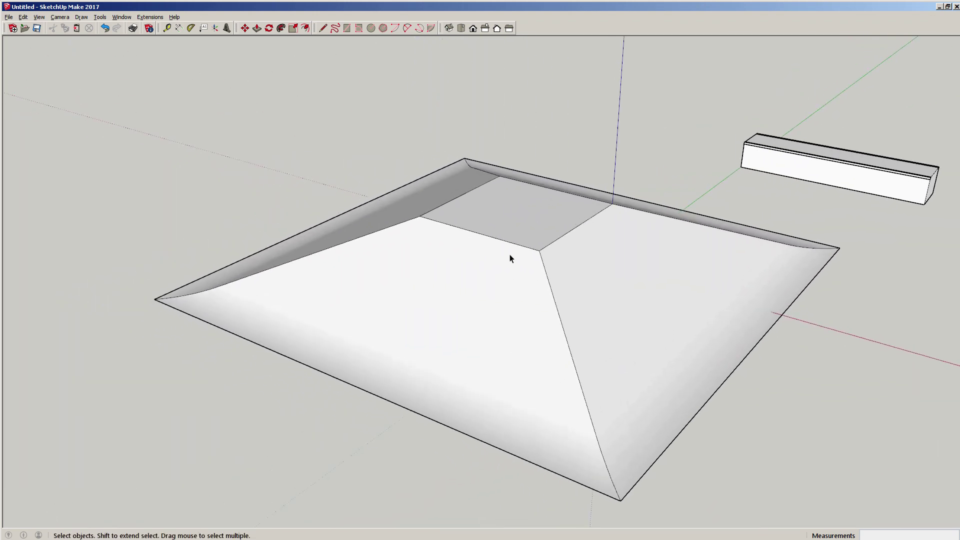
pyautogui.moveTo(556, 275); pyautogui.dragTo(490, 214, button='middle')
pyautogui.doubleClick(492, 212)
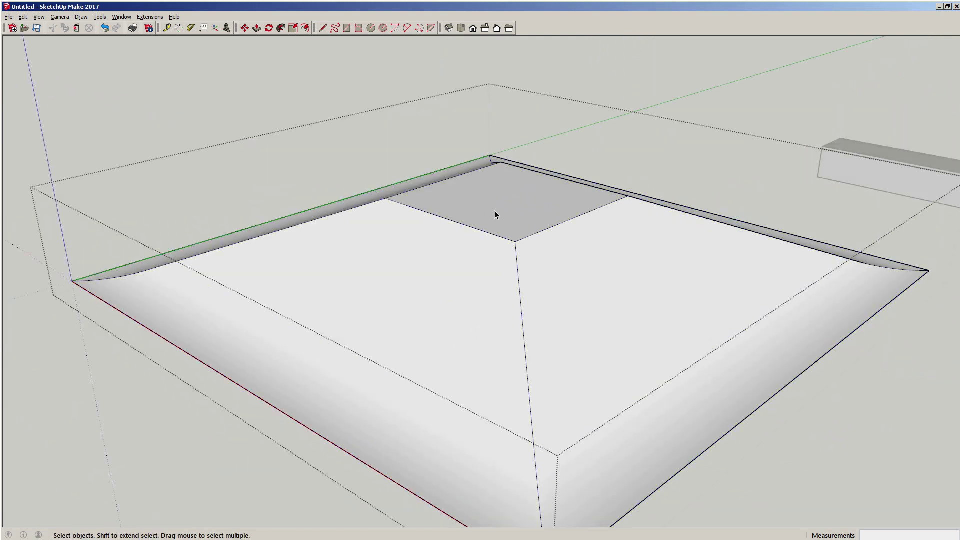
pyautogui.click(266, 68)
# Try scaling the group to 2.50 times its height along the blue axis, and return it to its flatter height.
pyautogui.click(539, 198)
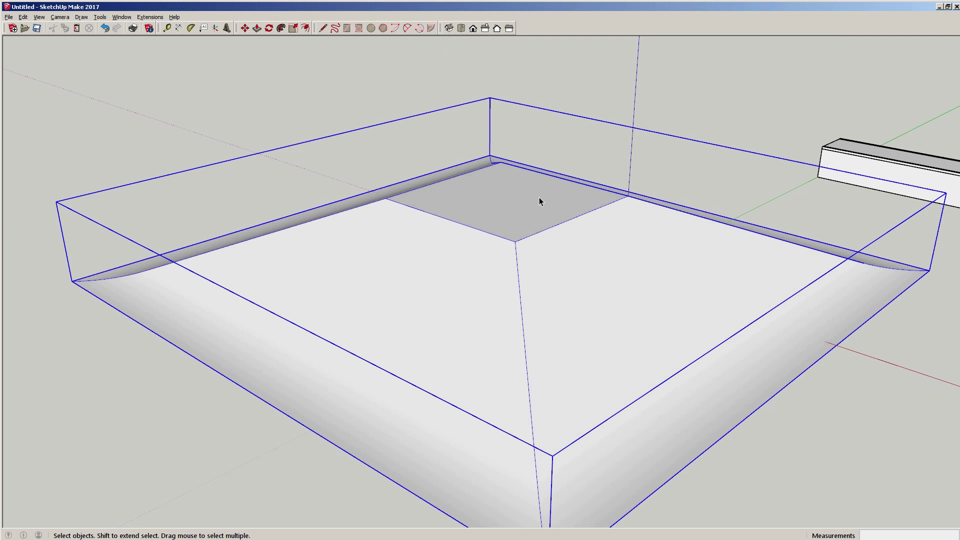
pyautogui.press('s')
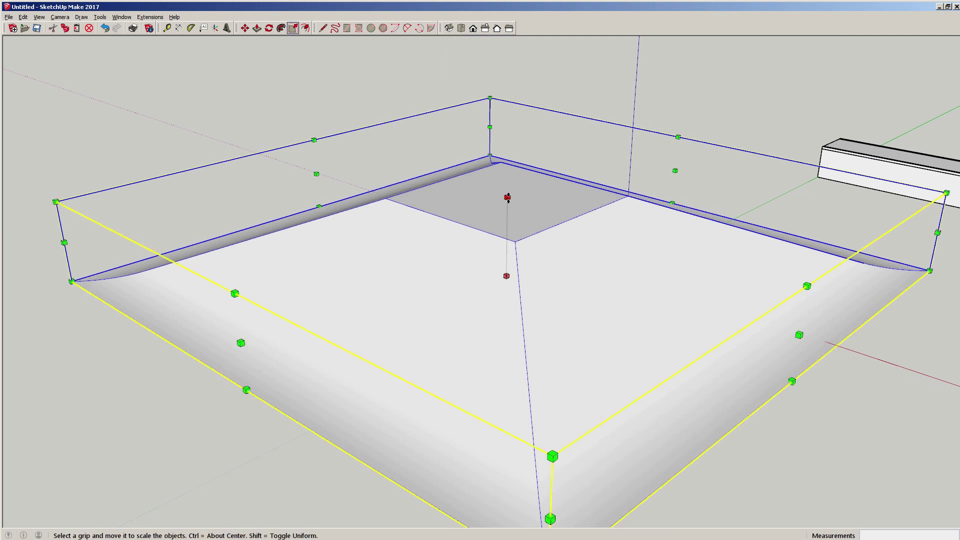
pyautogui.moveTo(507, 197); pyautogui.dragTo(531, 70)
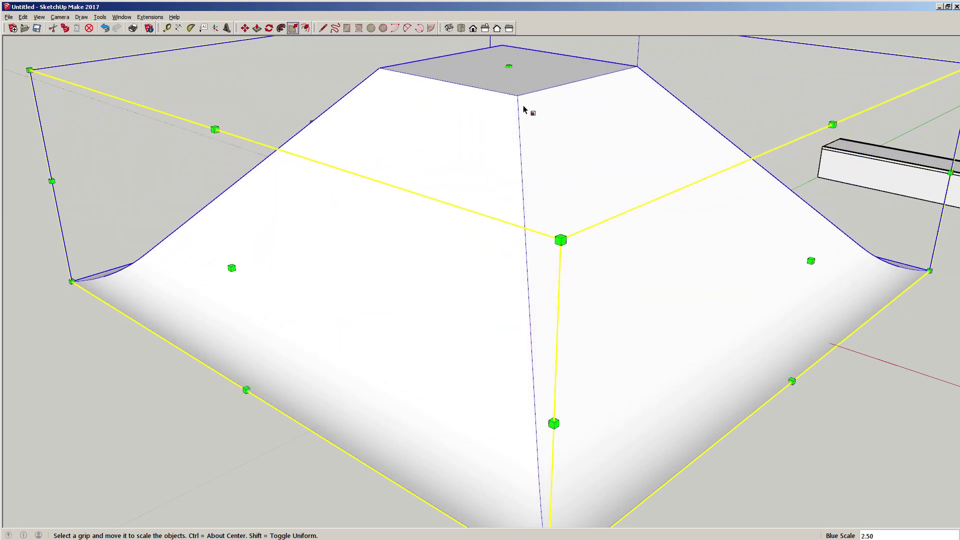
pyautogui.moveTo(526, 112); pyautogui.dragTo(500, 219, button='middle')
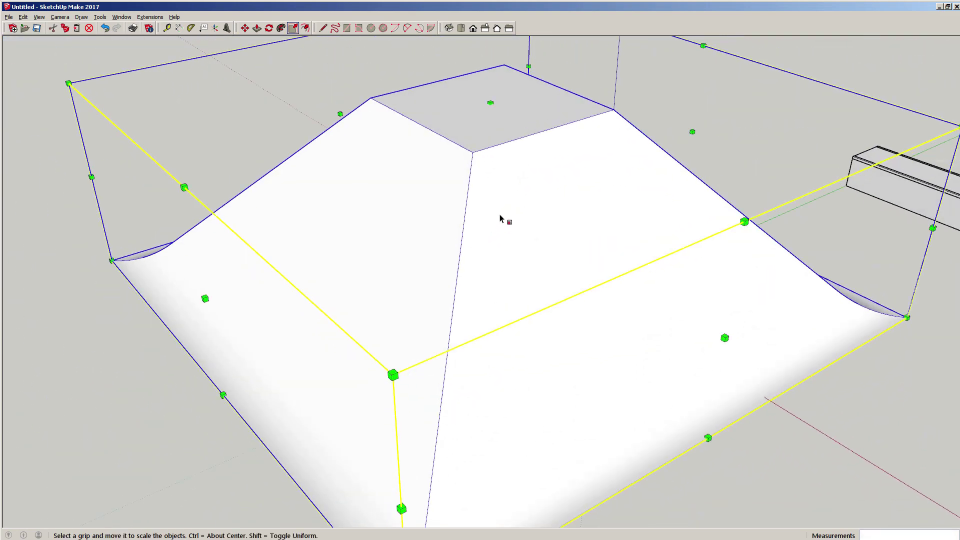
pyautogui.moveTo(470, 114); pyautogui.dragTo(562, 183, button='middle')
pyautogui.moveTo(496, 216); pyautogui.dragTo(687, 200, button='middle')
pyautogui.scroll(3, 687, 200)
pyautogui.moveTo(581, 220); pyautogui.dragTo(751, 270, button='middle')
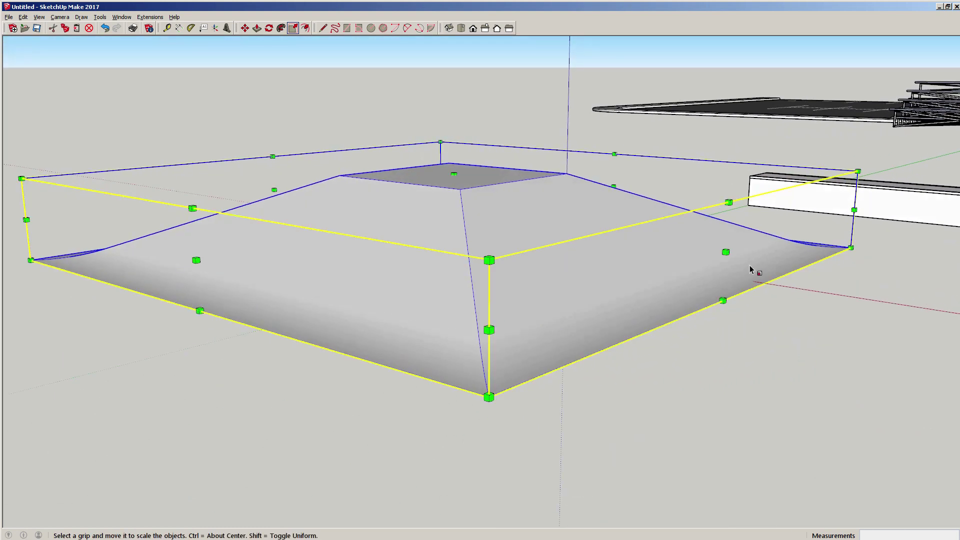
# Try scaling the grouped sloped form narrower from the middle of one of its sides.
pyautogui.moveTo(727, 250); pyautogui.dragTo(507, 224)
pyautogui.moveTo(279, 322); pyautogui.dragTo(510, 287, button='middle')
pyautogui.press('space')
pyautogui.click(403, 118)
pyautogui.moveTo(403, 118); pyautogui.dragTo(576, 288, button='middle')
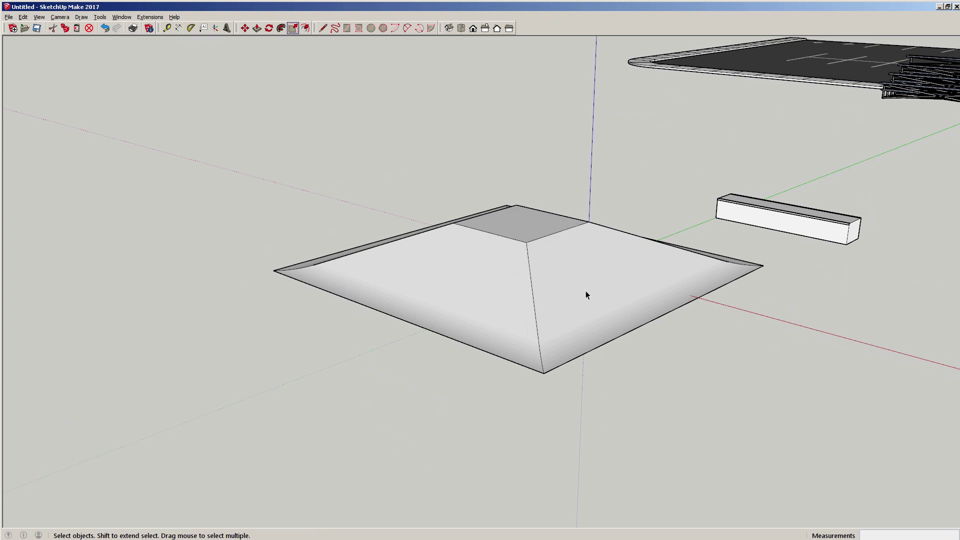
pyautogui.moveTo(589, 293); pyautogui.dragTo(713, 257, button='middle')
pyautogui.scroll(5, 582, 278)
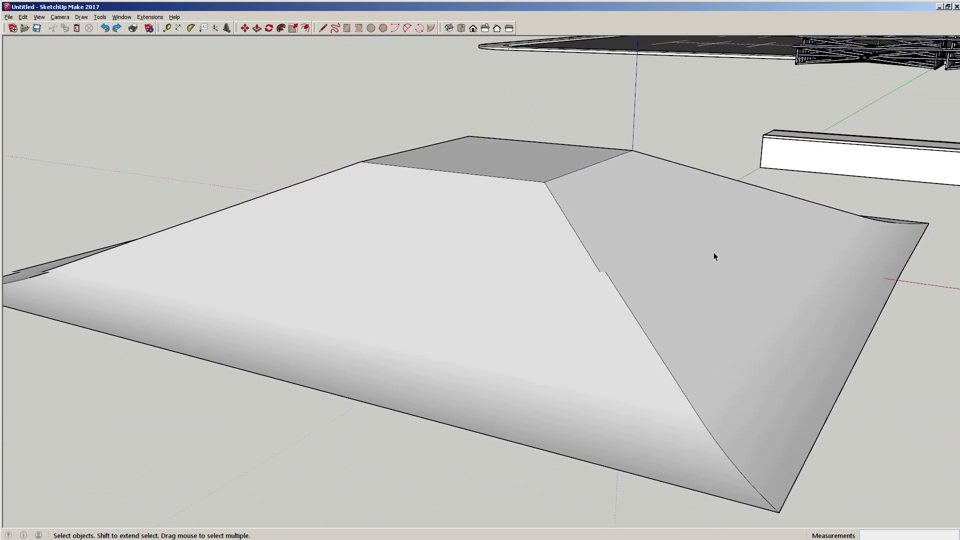
# Move the long box with trim strips by its lower corner onto a corner of the sloped form's flat top.
pyautogui.scroll(-2, 583, 270)
pyautogui.moveTo(582, 269); pyautogui.dragTo(296, 256, button='middle')
pyautogui.click(811, 198)
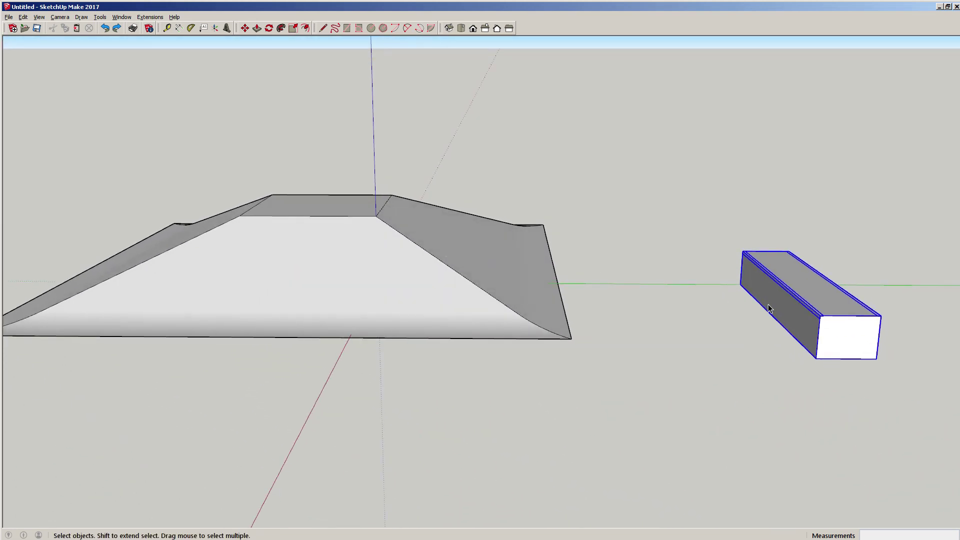
pyautogui.press('q')
pyautogui.press('m')
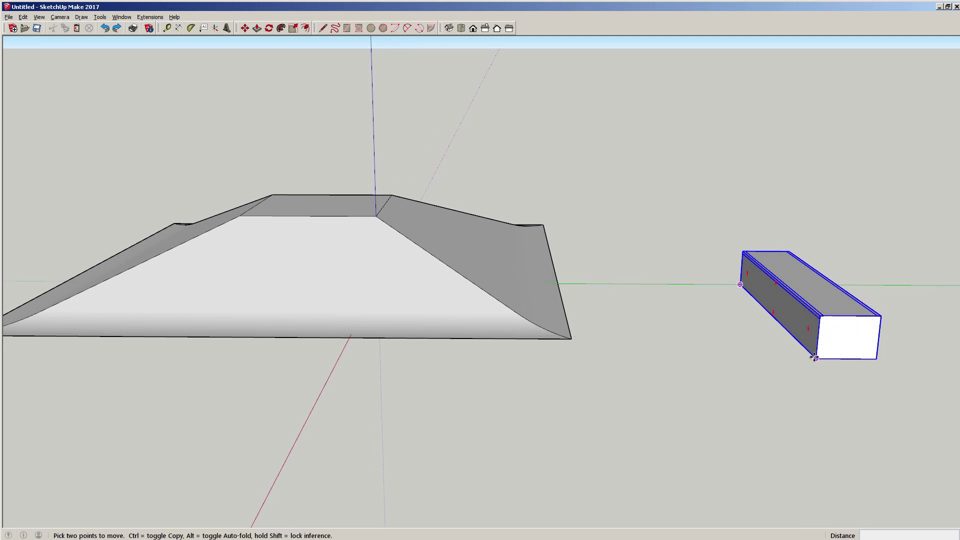
pyautogui.click(816, 358)
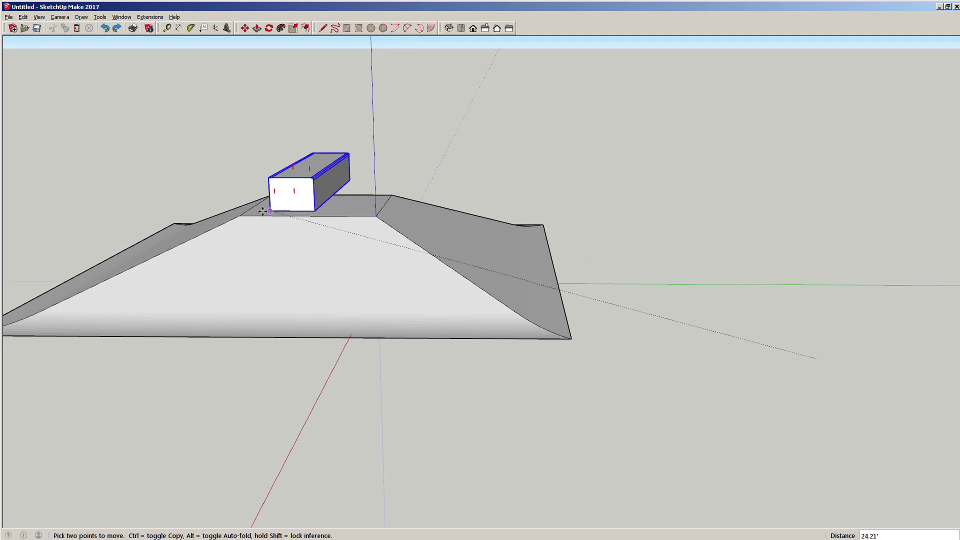
pyautogui.click(245, 213)
# Scale the box to 0.60 along the red axis so its length fits the flat top.
pyautogui.moveTo(245, 213); pyautogui.dragTo(957, 270, button='middle')
pyautogui.scroll(5, 530, 202)
pyautogui.moveTo(530, 202); pyautogui.dragTo(661, 180, button='middle')
pyautogui.scroll(-1, 660, 182)
pyautogui.press('s')
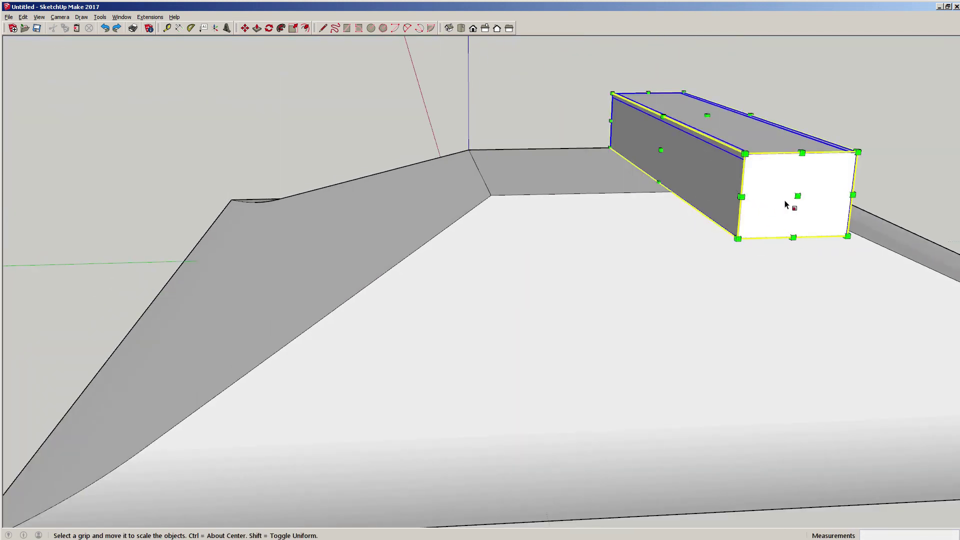
pyautogui.moveTo(797, 196); pyautogui.dragTo(542, 194)
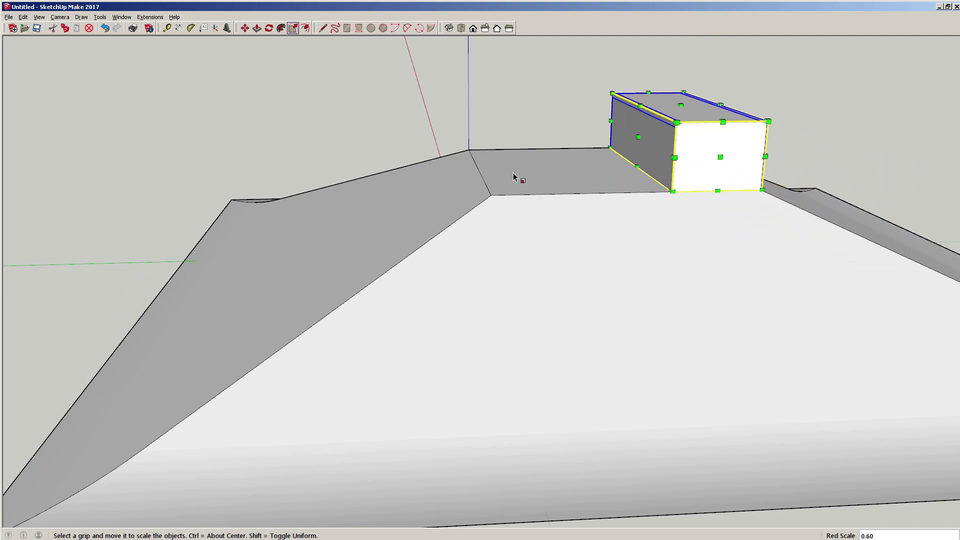
pyautogui.moveTo(517, 180); pyautogui.dragTo(699, 181, button='middle')
pyautogui.click(590, 145)
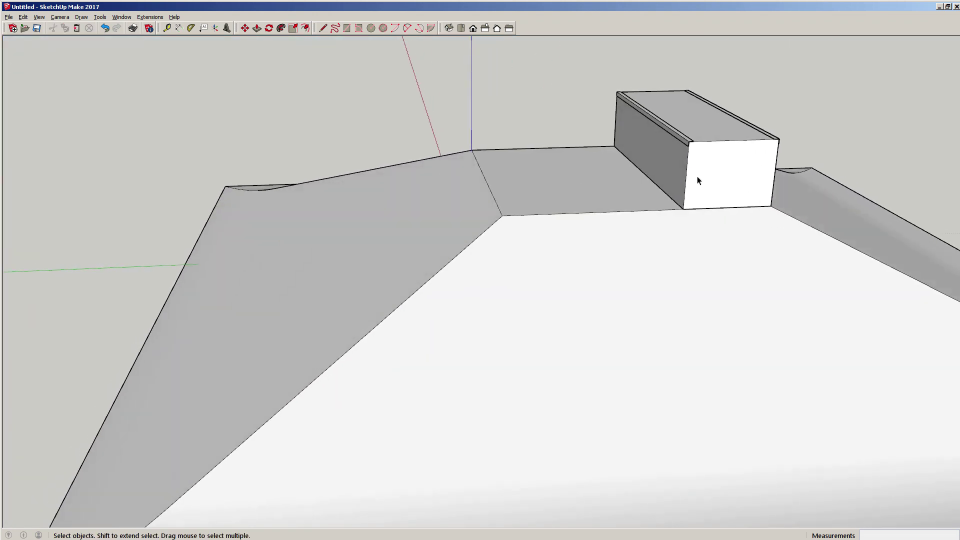
# Centre the box on the flat top by moving its lower edge midpoint 2.00' along the top's edge.
pyautogui.scroll(-3, 676, 173)
pyautogui.click(542, 178)
pyautogui.moveTo(542, 178); pyautogui.dragTo(546, 156, button='middle')
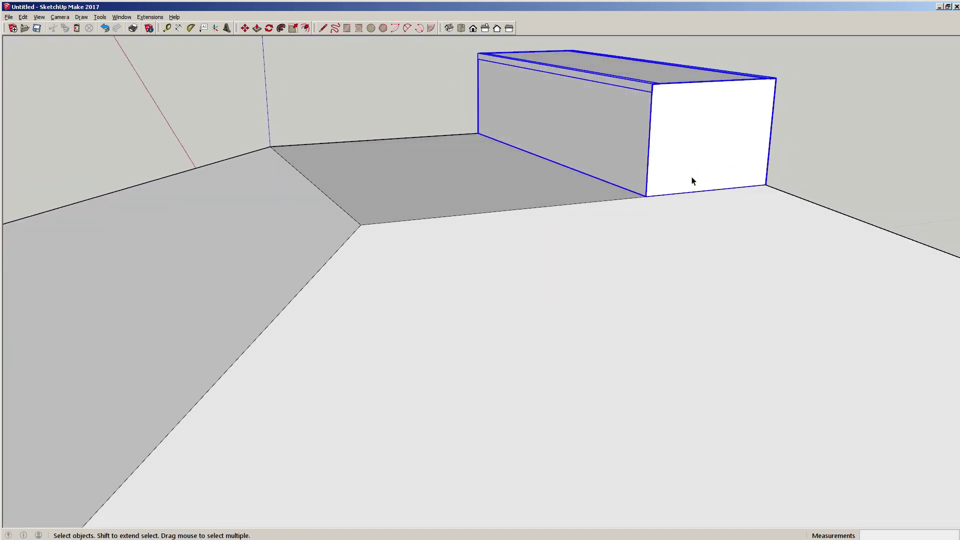
pyautogui.press('m')
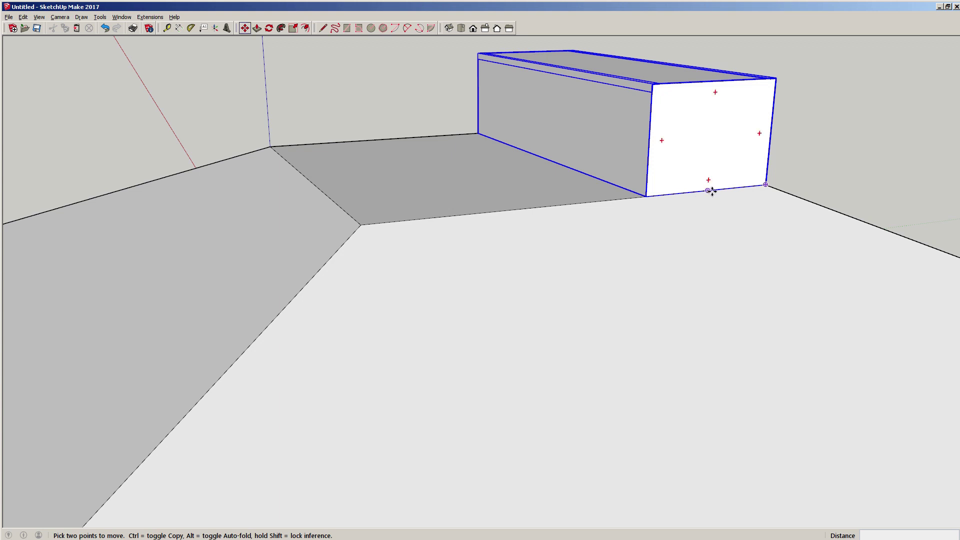
pyautogui.click(712, 192)
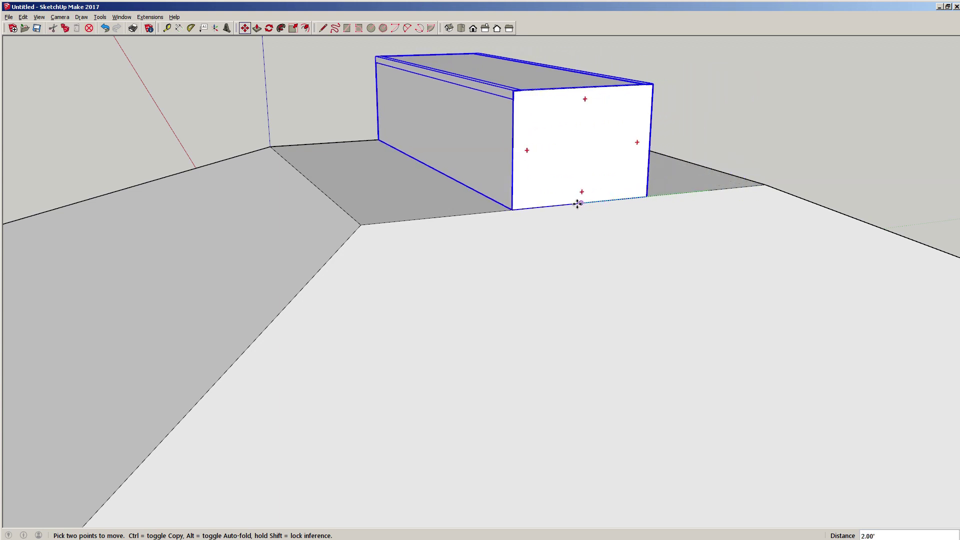
pyautogui.click(578, 204)
pyautogui.press('space')
pyautogui.hotkey('ctrl', 't')
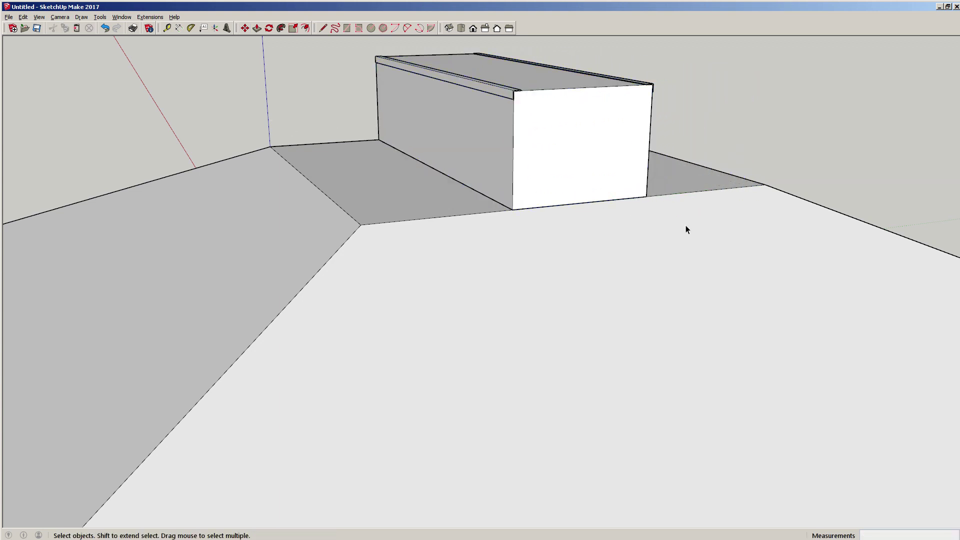
# Open the box group on the flat top for editing.
pyautogui.moveTo(686, 230); pyautogui.dragTo(537, 230, button='middle')
pyautogui.scroll(-2, 526, 223)
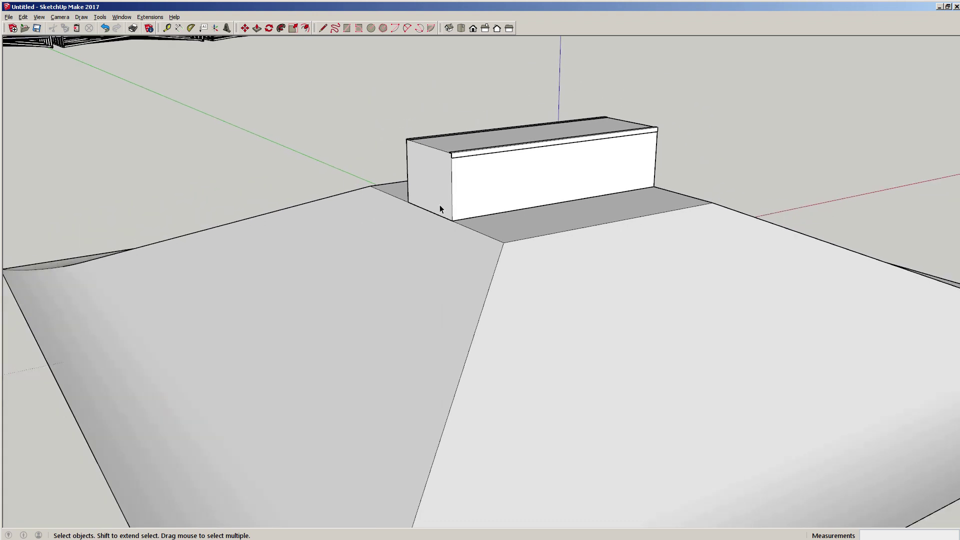
pyautogui.moveTo(440, 209); pyautogui.dragTo(545, 227, button='middle')
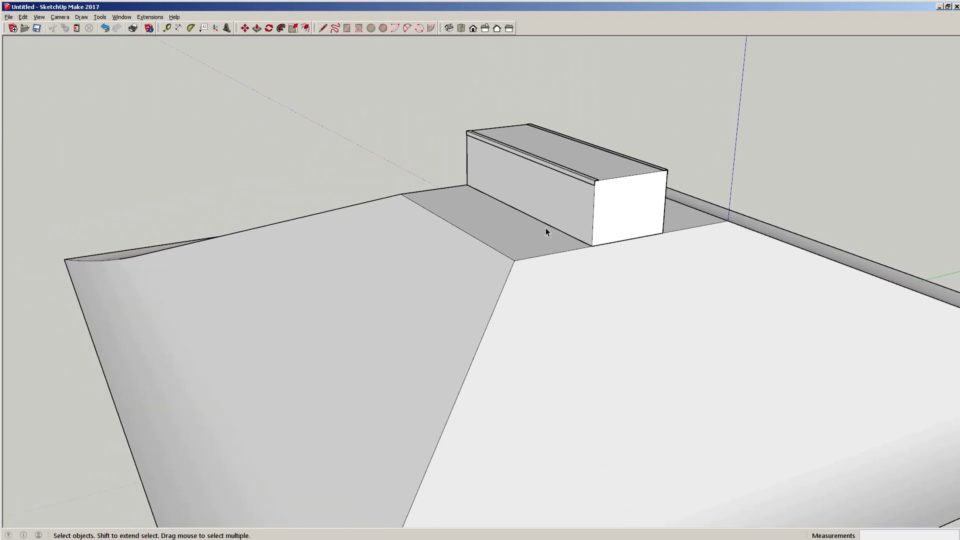
pyautogui.scroll(2, 623, 206)
pyautogui.scroll(3, 617, 206)
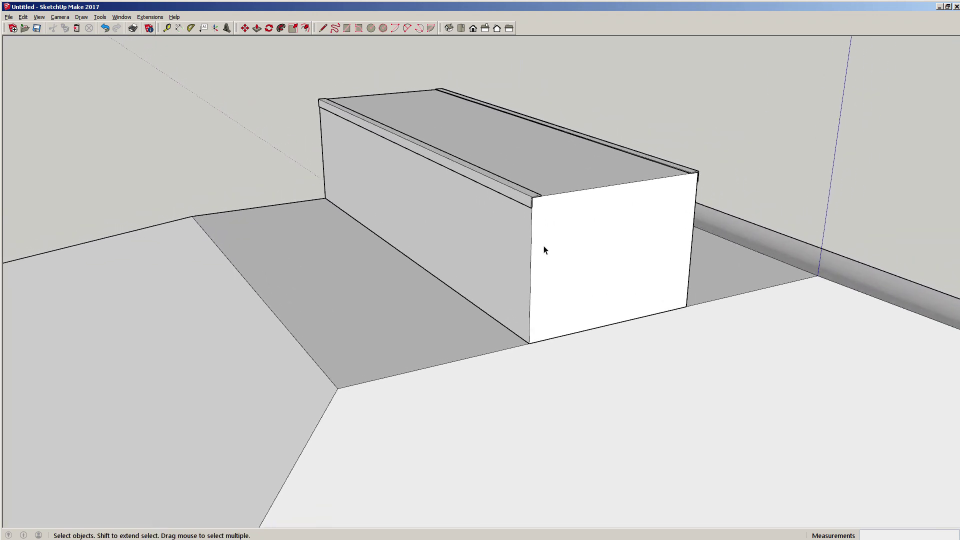
pyautogui.click(558, 238)
pyautogui.scroll(-3, 558, 238)
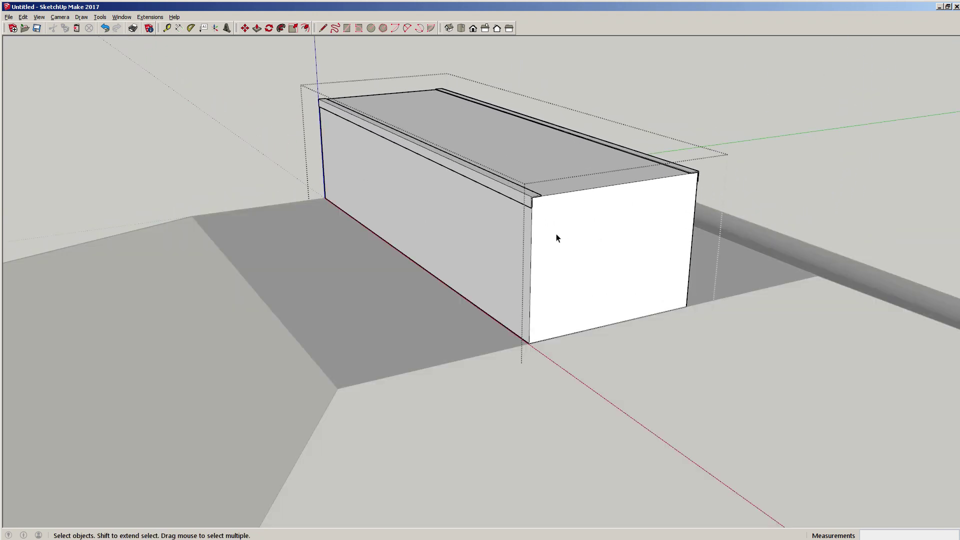
pyautogui.moveTo(523, 216); pyautogui.dragTo(534, 185, button='middle')
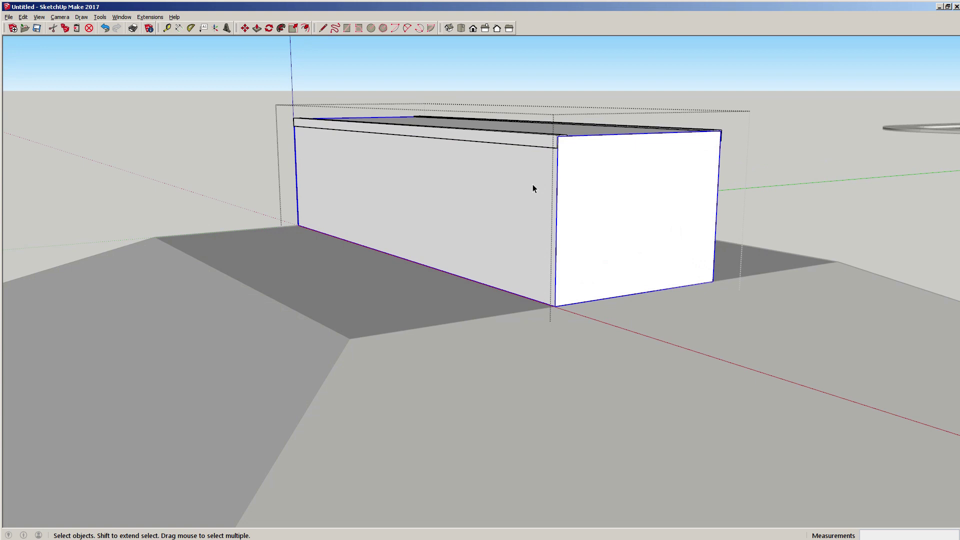
pyautogui.click(195, 148)
pyautogui.doubleClick(591, 217)
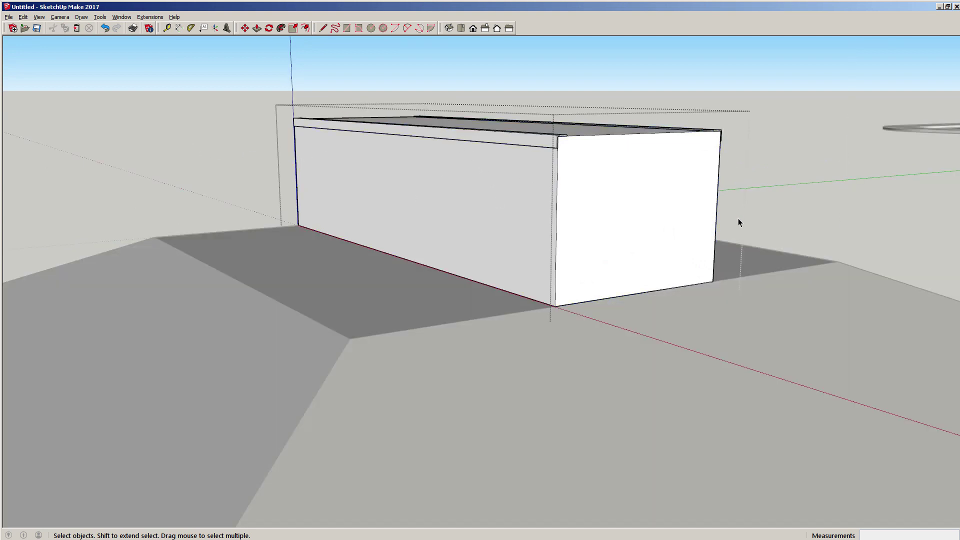
# Check that the trim strip and the main box are separate objects inside the group, and select only the main box.
pyautogui.click(517, 143)
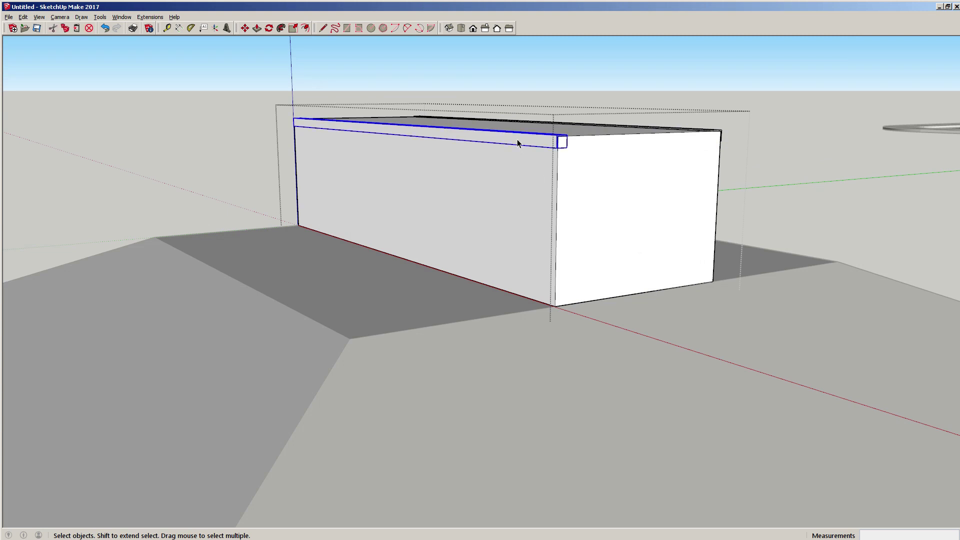
pyautogui.keyDown('ctrl'); pyautogui.click(497, 199); pyautogui.keyUp('ctrl')
pyautogui.moveTo(588, 210)
pyautogui.mouseDown(button='middle')
pyautogui.moveTo(452, 206)
pyautogui.moveTo(603, 215)
pyautogui.mouseUp(button='middle')
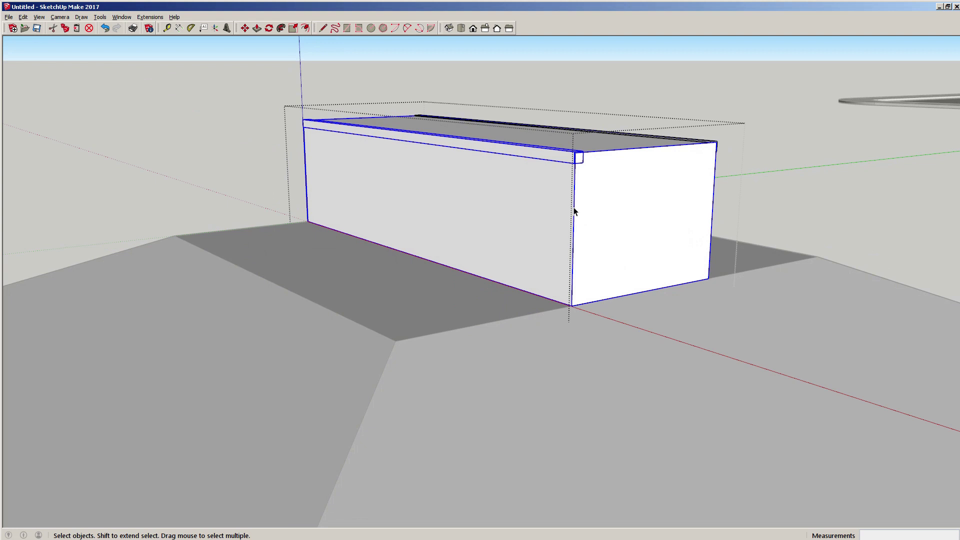
pyautogui.click(609, 193)
pyautogui.moveTo(610, 193); pyautogui.dragTo(582, 199, button='middle')
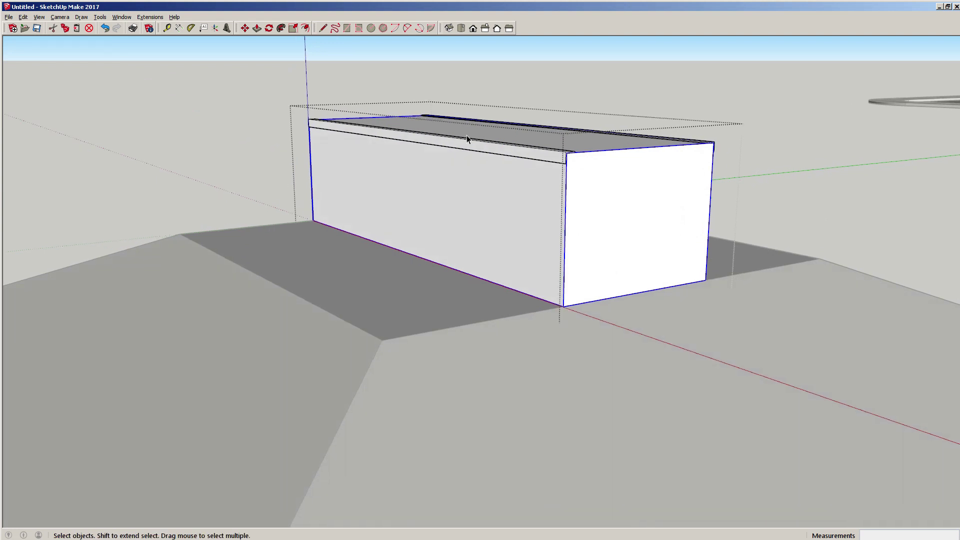
# Try scaling only the main box to 0.38 along the green axis, and reset the scale factor to 1.
pyautogui.press('s')
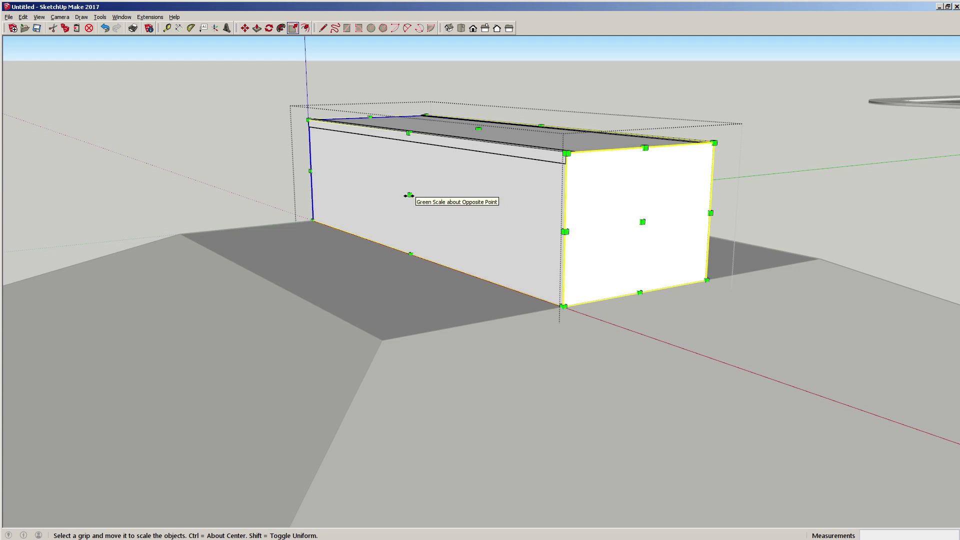
pyautogui.moveTo(410, 195); pyautogui.dragTo(495, 218)
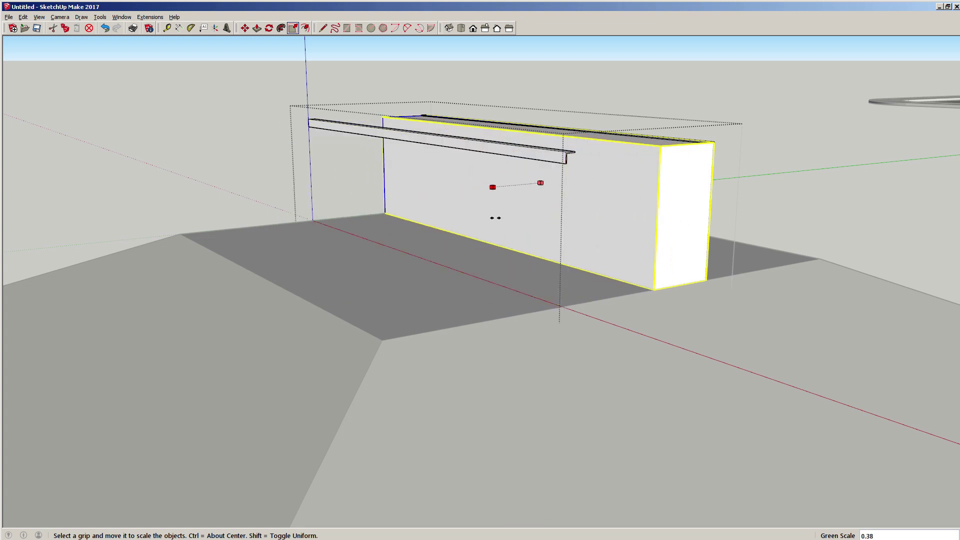
pyautogui.write('1')
pyautogui.press('Return')
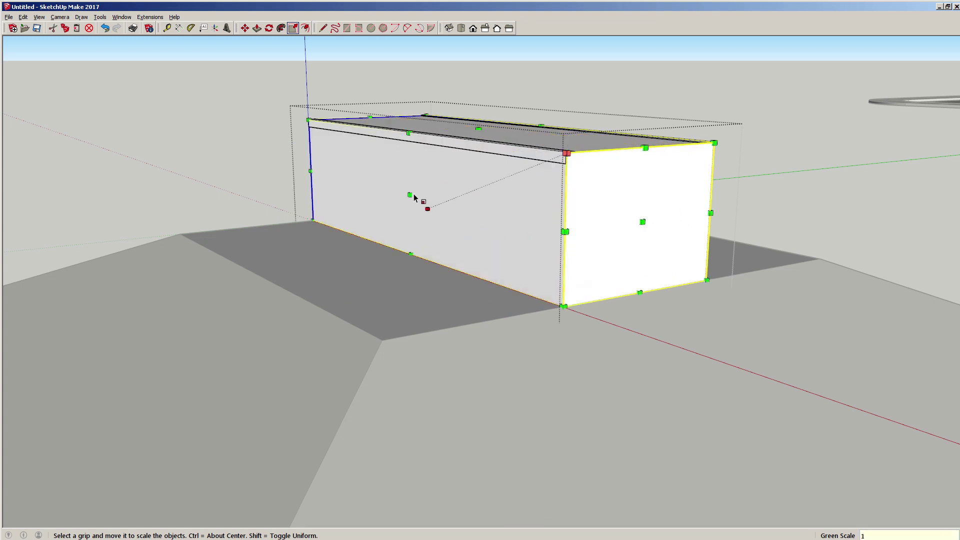
pyautogui.moveTo(415, 198); pyautogui.dragTo(428, 199)
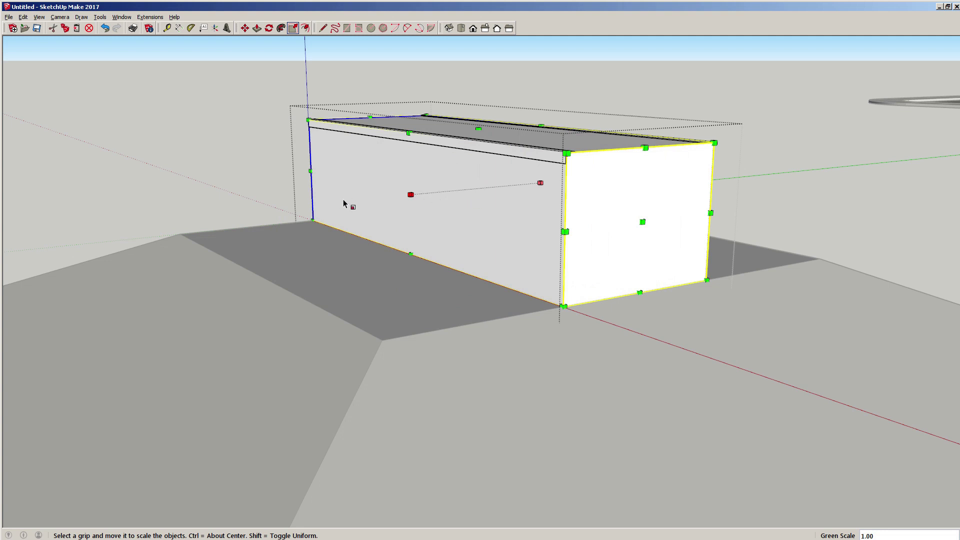
pyautogui.press('Escape')
pyautogui.click(426, 202)
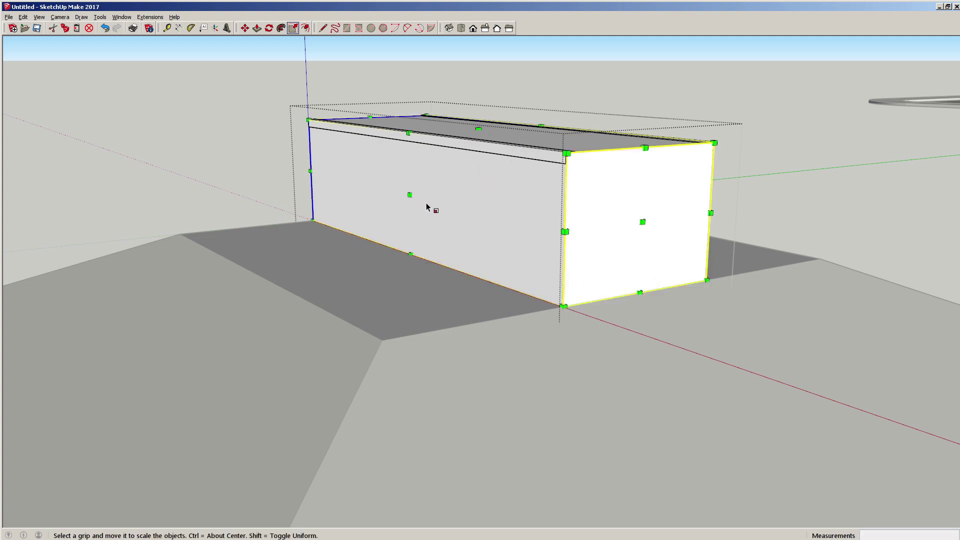
pyautogui.moveTo(410, 195); pyautogui.dragTo(458, 196)
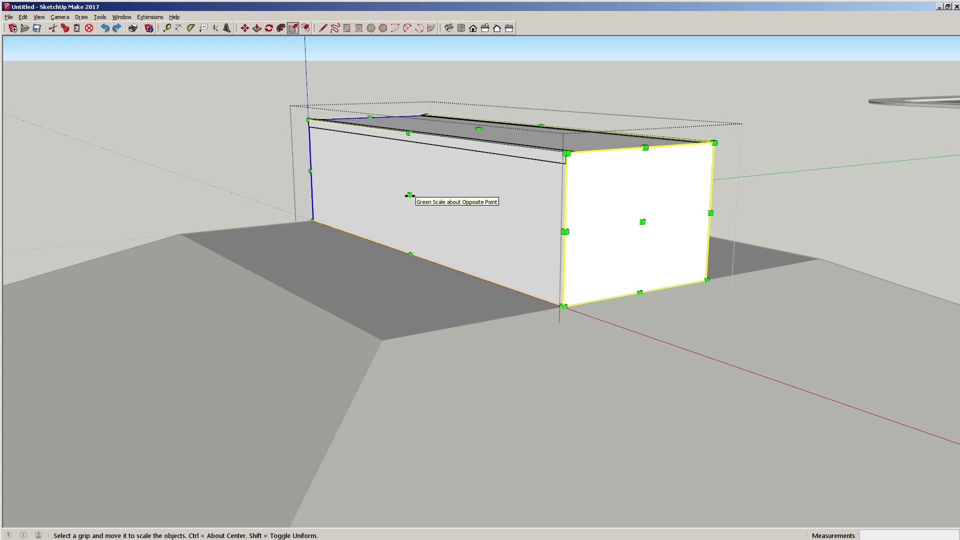
# Scale only the main box to roughly half its width along the green axis, leaving the trim strips unscaled.
pyautogui.moveTo(409, 194); pyautogui.dragTo(506, 207)
pyautogui.press('space')
pyautogui.moveTo(574, 207); pyautogui.dragTo(490, 217, button='middle')
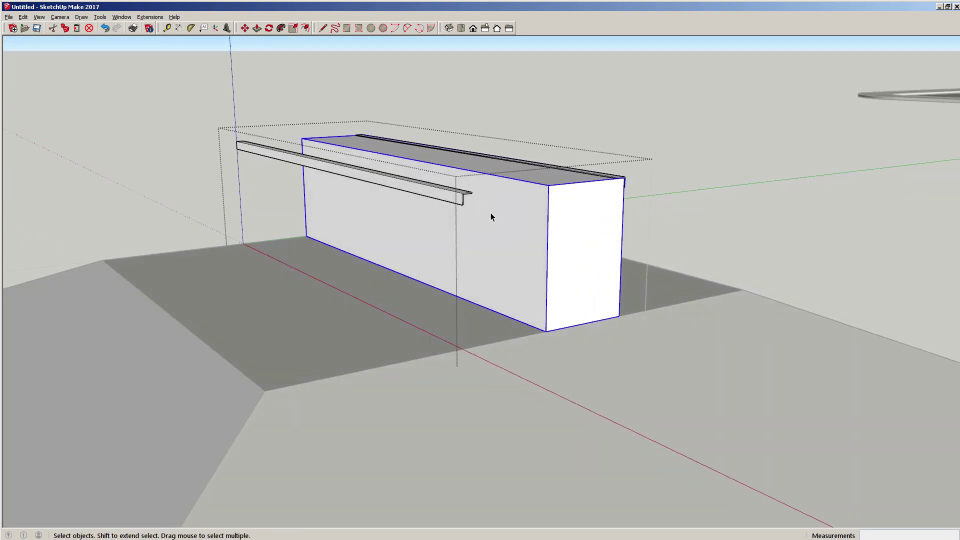
# Move the detached trim strip from its inner corner onto the narrowed box's upper corner, and close the group.
pyautogui.click(457, 200)
pyautogui.scroll(8, 475, 198)
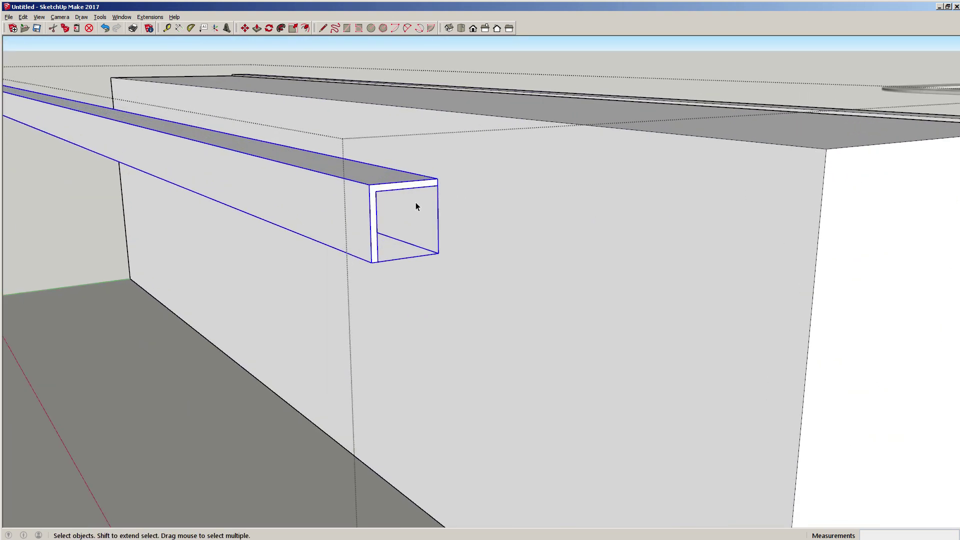
pyautogui.press('m')
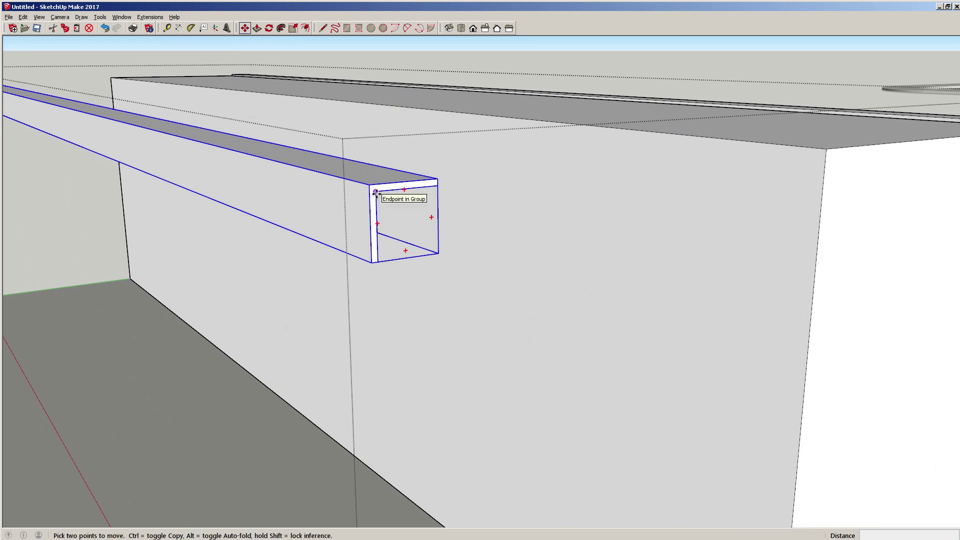
pyautogui.click(376, 192)
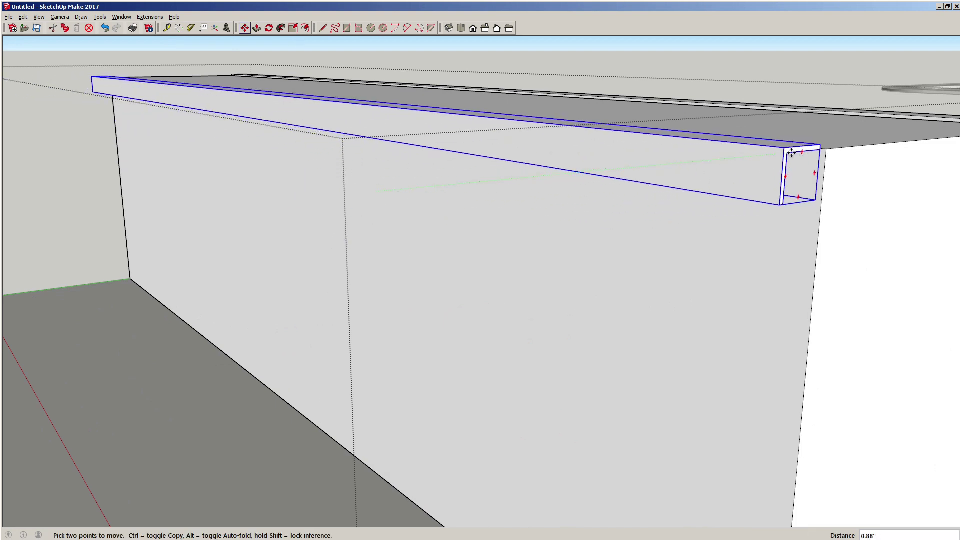
pyautogui.moveTo(823, 151); pyautogui.dragTo(606, 172, button='middle')
pyautogui.scroll(-3, 677, 194)
pyautogui.moveTo(823, 232); pyautogui.dragTo(775, 231, button='middle')
pyautogui.press('space')
pyautogui.click(809, 198)
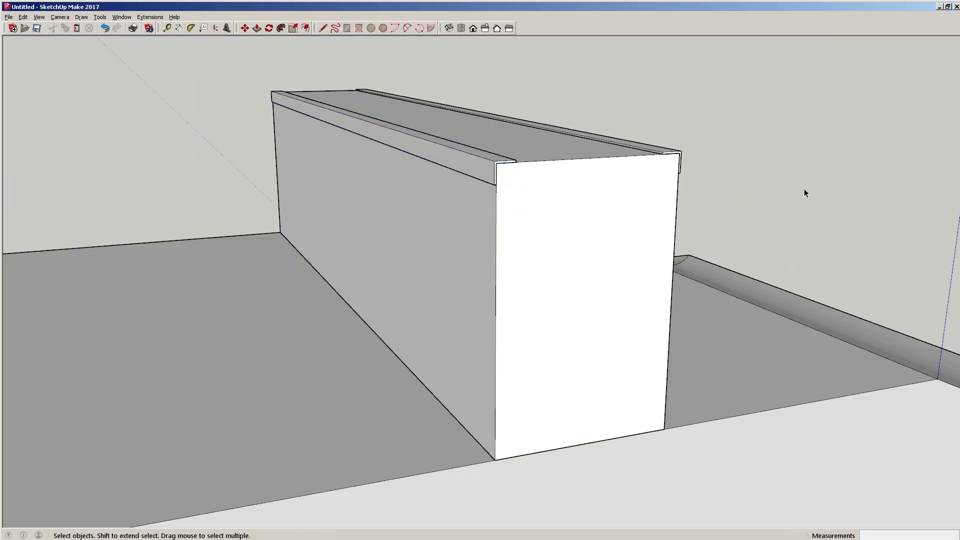
# Reopen the narrowed box group for editing and select the main box inside it.
pyautogui.moveTo(804, 193); pyautogui.dragTo(536, 228, button='middle')
pyautogui.click(488, 231)
pyautogui.scroll(3, 491, 257)
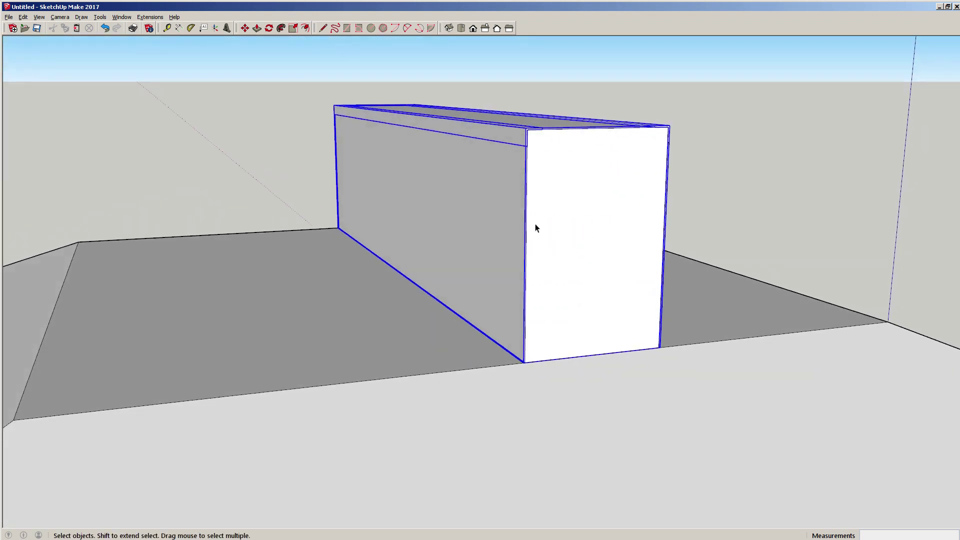
pyautogui.doubleClick(472, 211)
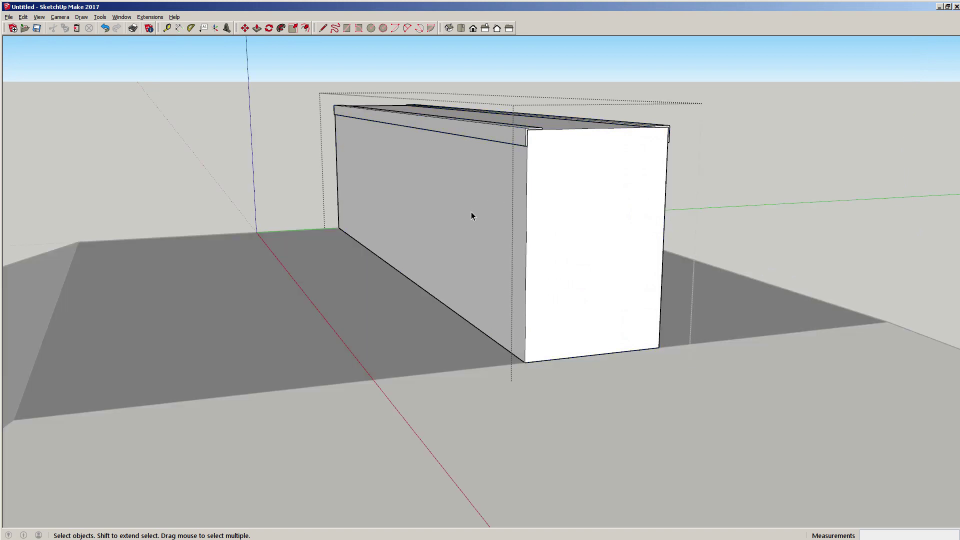
pyautogui.click(463, 215)
pyautogui.moveTo(443, 214); pyautogui.dragTo(494, 215, button='middle')
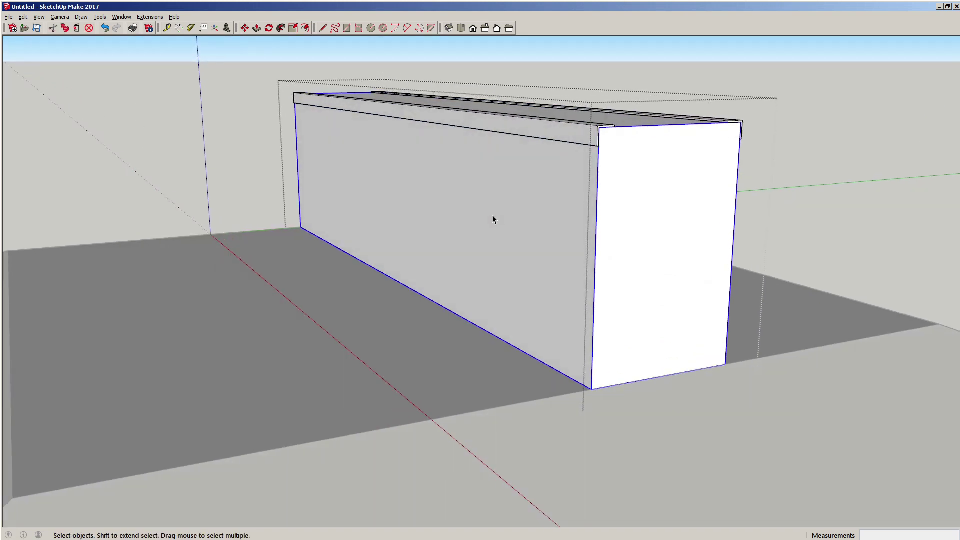
# Scale only the main box to 0.5 along the green axis, leaving the trim strips unscaled.
pyautogui.press('s')
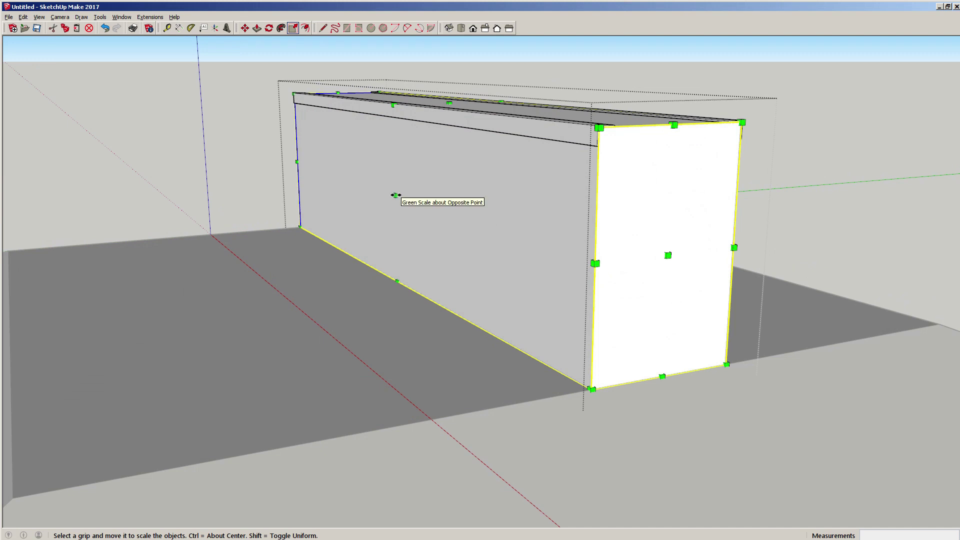
pyautogui.moveTo(396, 196); pyautogui.dragTo(416, 201)
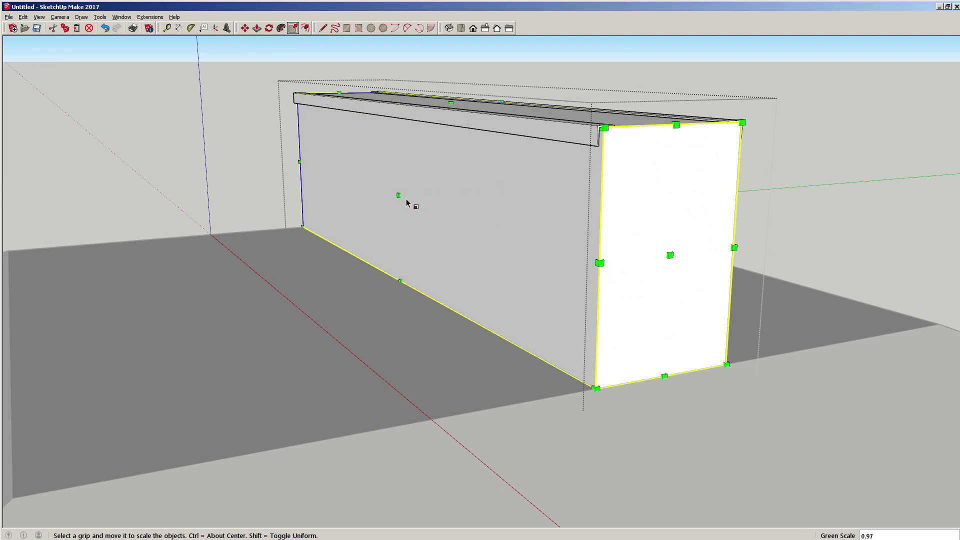
pyautogui.hotkey('ctrl', 'z')
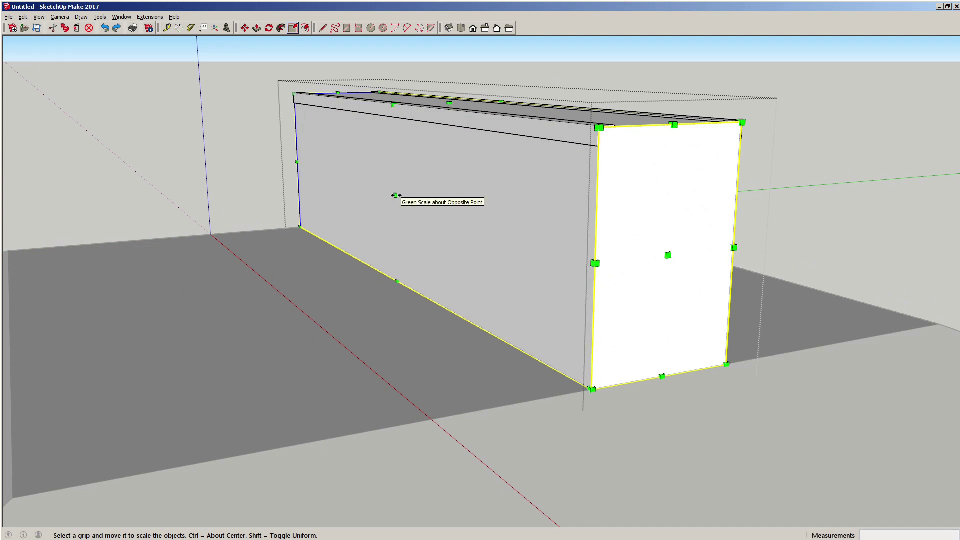
pyautogui.moveTo(395, 195); pyautogui.dragTo(452, 220)
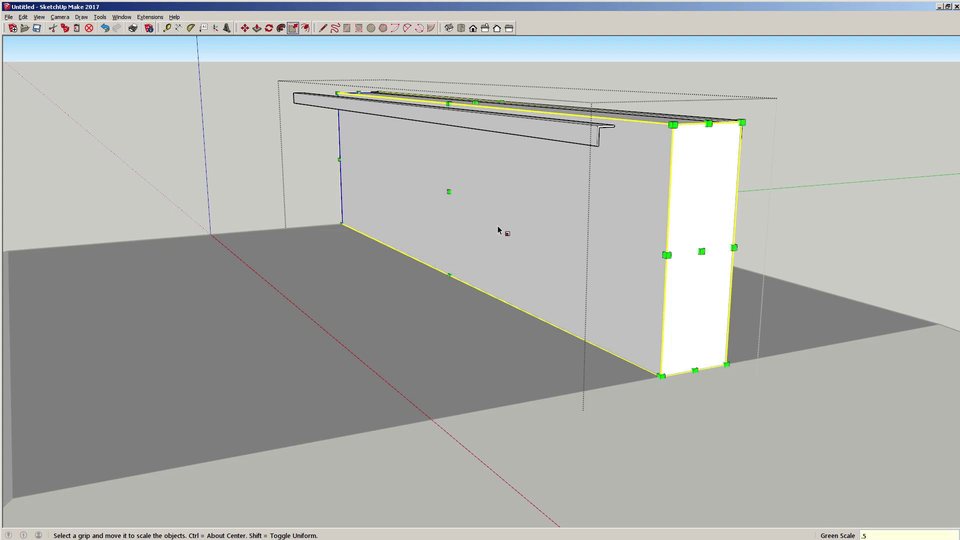
# Move the detached trim strip by its inner corner onto the narrowed box's upper corner, and close the group.
pyautogui.press('space')
pyautogui.click(536, 133)
pyautogui.scroll(4, 624, 135)
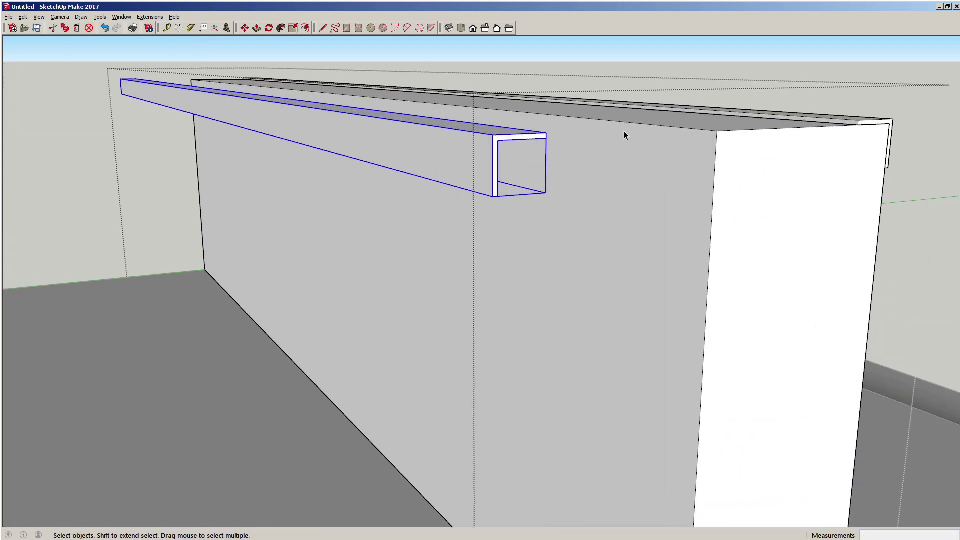
pyautogui.scroll(1, 625, 135)
pyautogui.press('m')
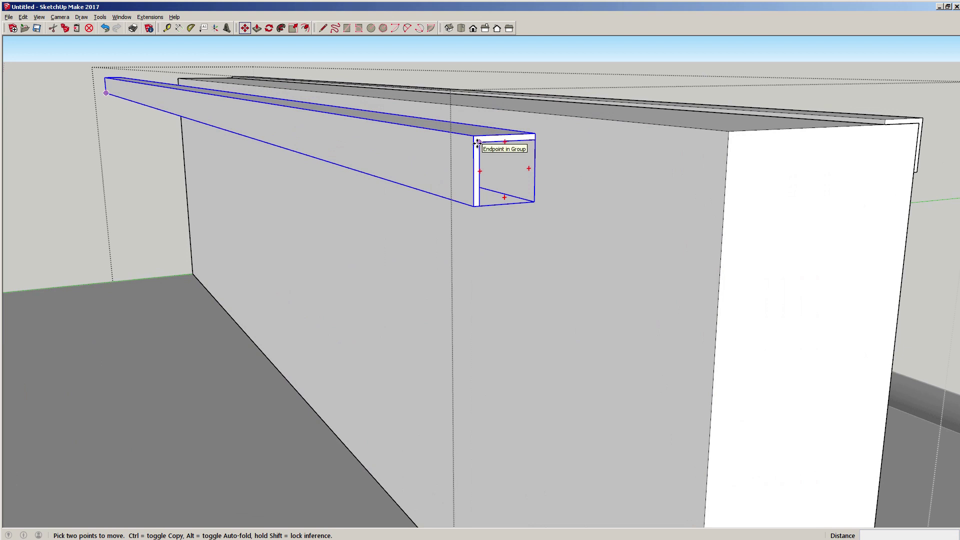
pyautogui.click(478, 143)
pyautogui.click(721, 138)
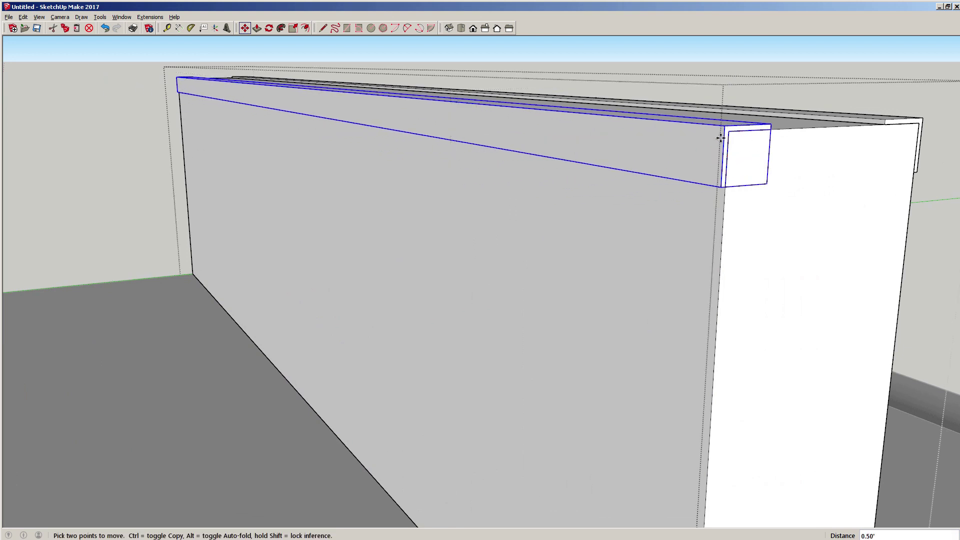
pyautogui.scroll(-3, 667, 190)
pyautogui.press('space')
pyautogui.click(275, 136)
pyautogui.scroll(-5, 323, 176)
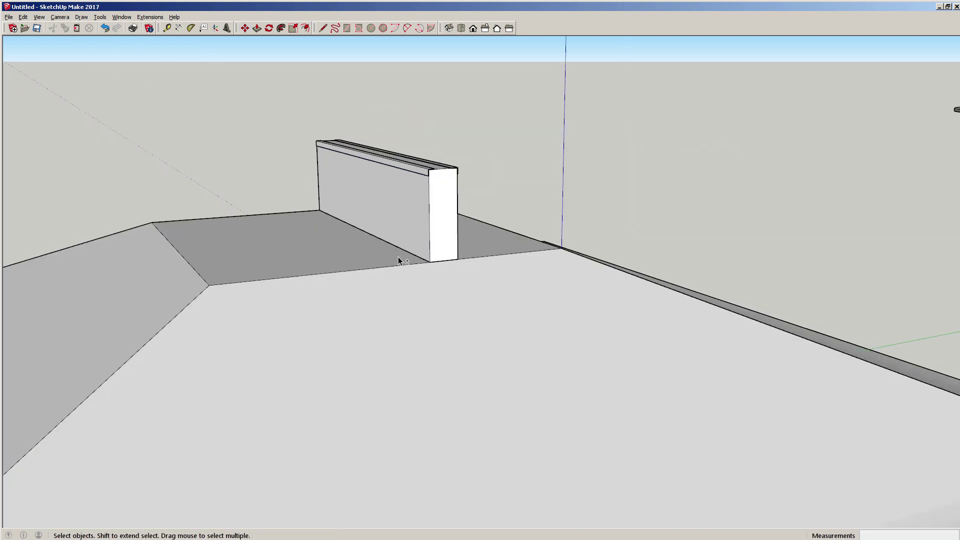
# Move the trimmed box group by its bottom edge midpoint about 0.75' along the green axis to the middle of the flat top.
pyautogui.moveTo(399, 260); pyautogui.dragTo(675, 250, button='middle')
pyautogui.click(675, 253)
pyautogui.scroll(2, 697, 257)
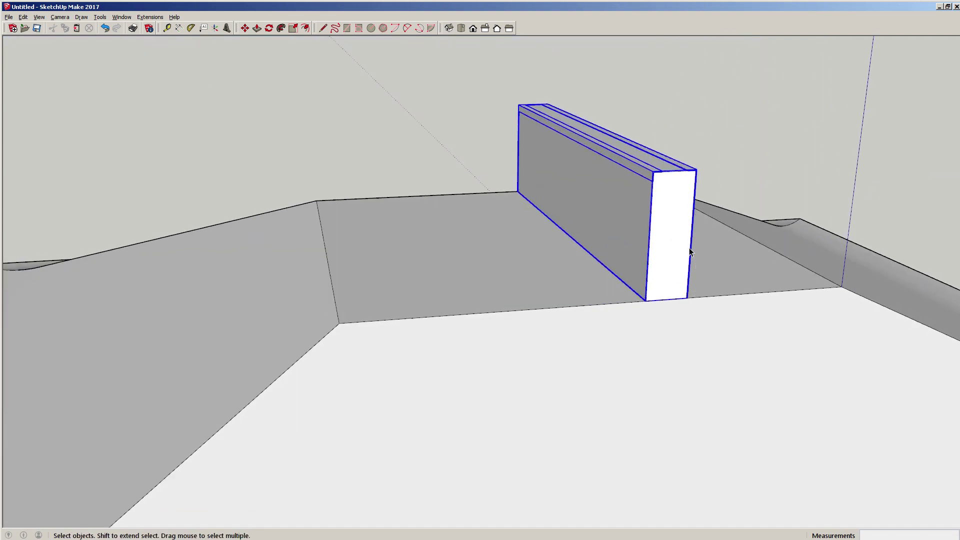
pyautogui.scroll(2, 690, 252)
pyautogui.press('m')
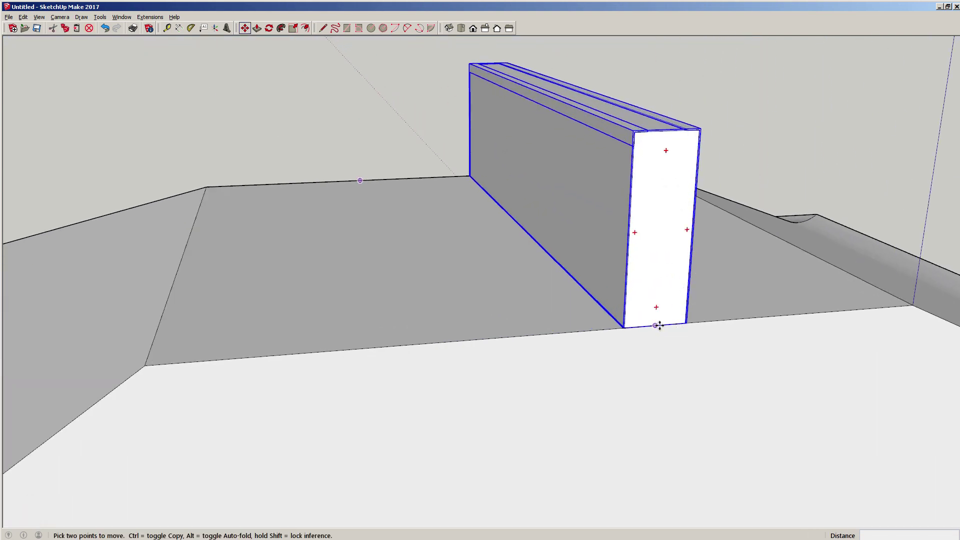
pyautogui.click(656, 326)
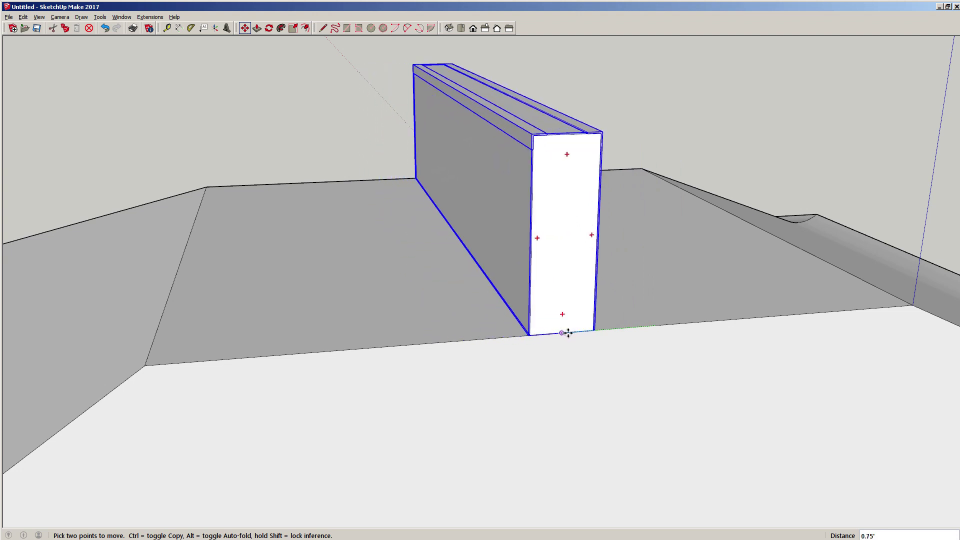
pyautogui.click(564, 333)
pyautogui.moveTo(515, 227); pyautogui.dragTo(549, 225, button='middle')
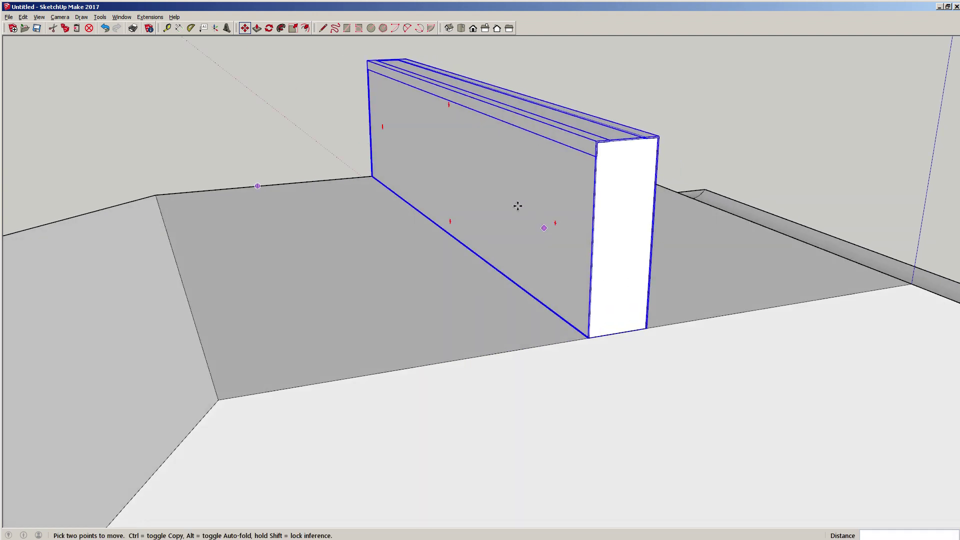
pyautogui.scroll(-5, 536, 219)
pyautogui.press('space')
pyautogui.click(409, 157)
# Open the sloped form's group for editing.
pyautogui.scroll(-3, 491, 236)
pyautogui.moveTo(446, 286); pyautogui.dragTo(612, 253, button='middle')
pyautogui.scroll(5, 397, 216)
pyautogui.moveTo(397, 216); pyautogui.dragTo(431, 252, button='middle')
pyautogui.scroll(-4, 431, 251)
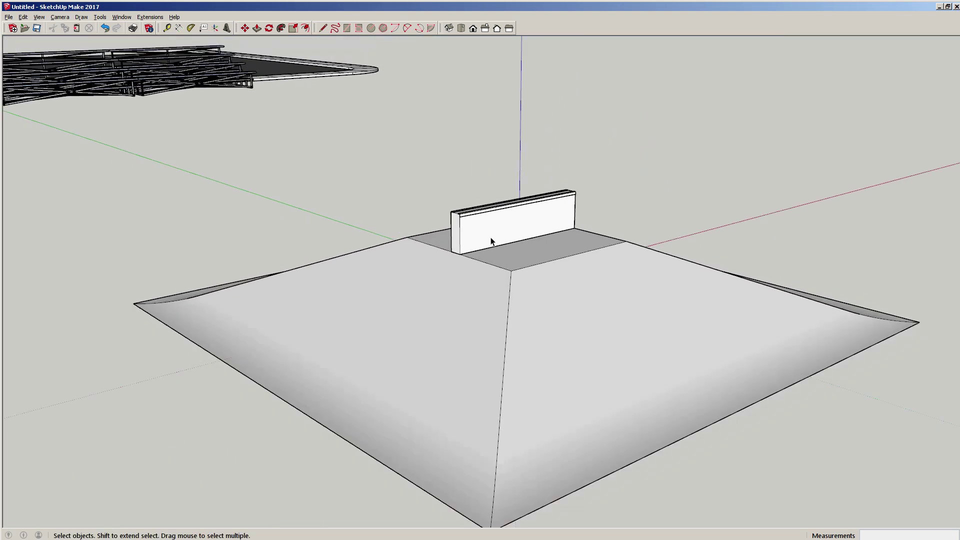
pyautogui.keyDown('shift'); pyautogui.moveTo(490, 239); pyautogui.dragTo(567, 240, button='middle'); pyautogui.keyUp('shift')
pyautogui.scroll(-1, 572, 250)
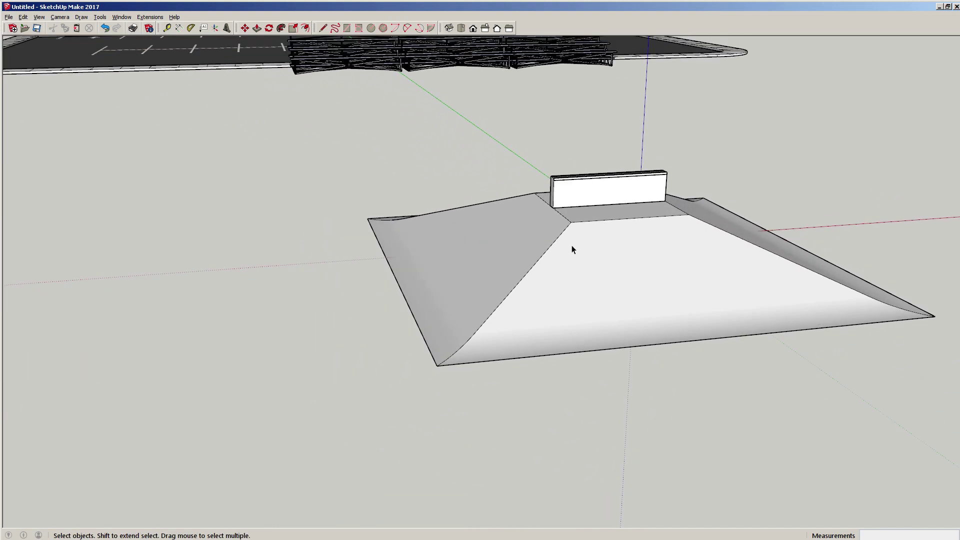
pyautogui.doubleClick(577, 253)
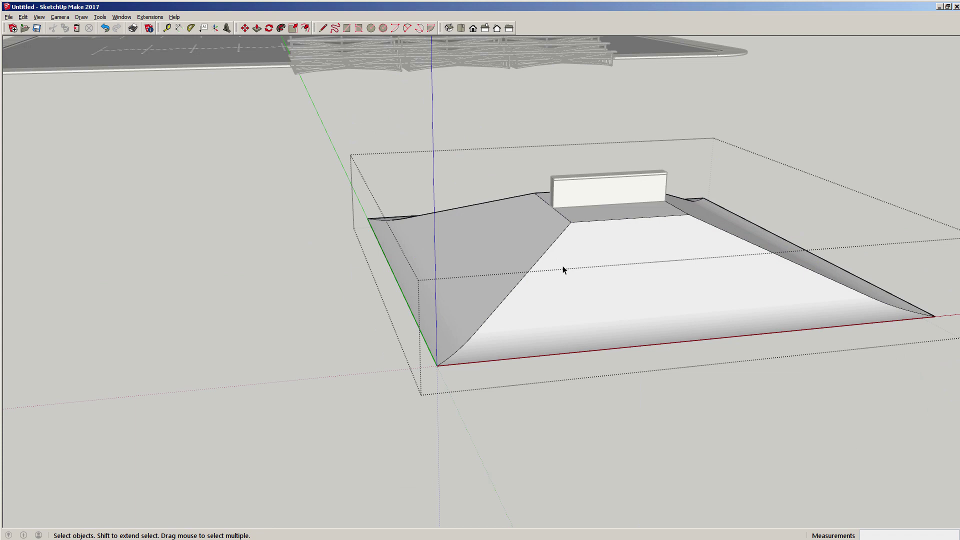
# Select one whole end slope of the form, move it outward 4' along the red axis, and close the group.
pyautogui.moveTo(562, 268); pyautogui.dragTo(470, 224, button='middle')
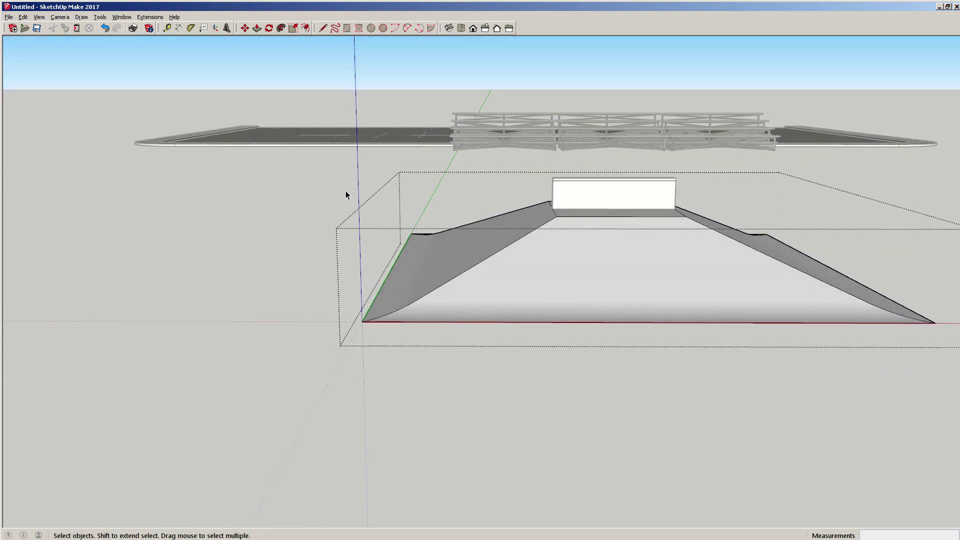
pyautogui.moveTo(311, 181); pyautogui.dragTo(566, 349)
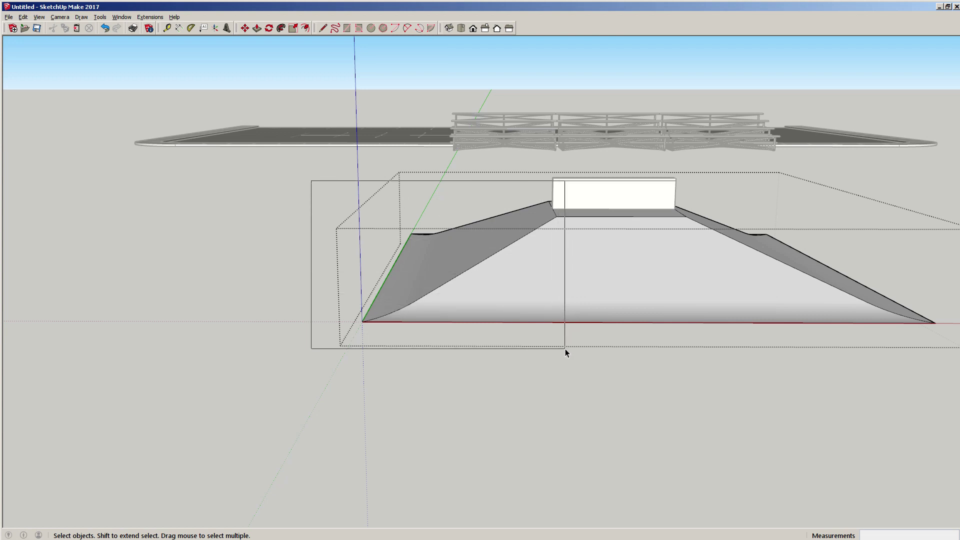
pyautogui.moveTo(565, 349); pyautogui.dragTo(459, 248)
pyautogui.moveTo(551, 279); pyautogui.dragTo(577, 330)
pyautogui.moveTo(547, 278); pyautogui.dragTo(712, 302, button='middle')
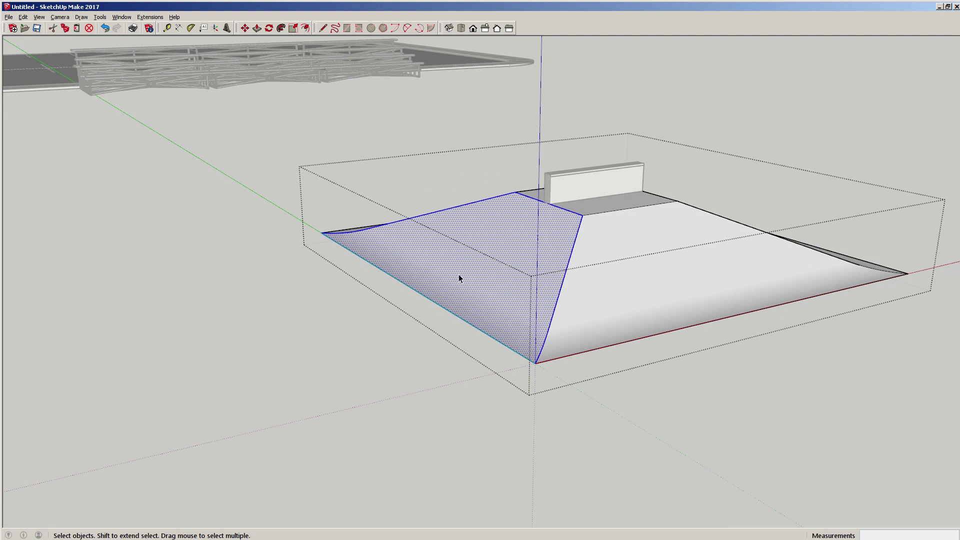
pyautogui.press('m')
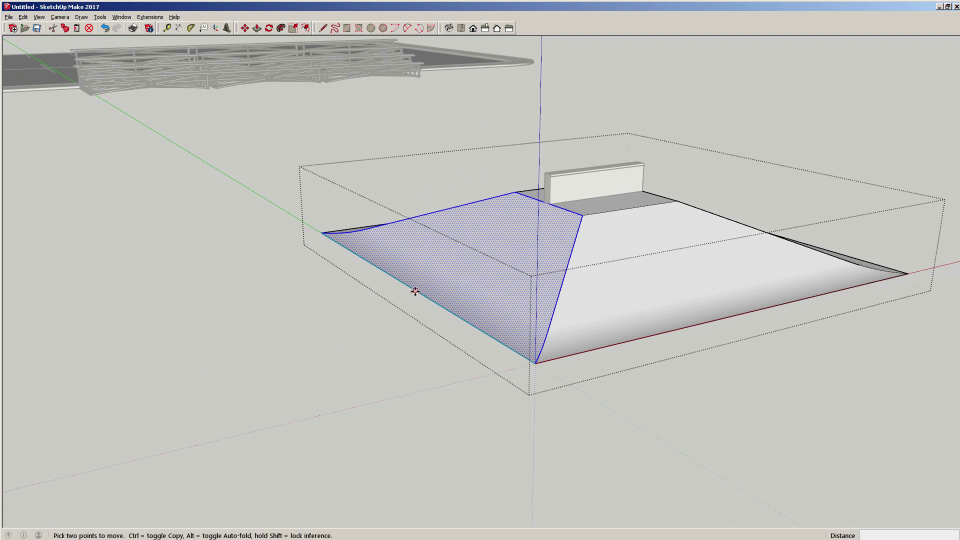
pyautogui.click(415, 292)
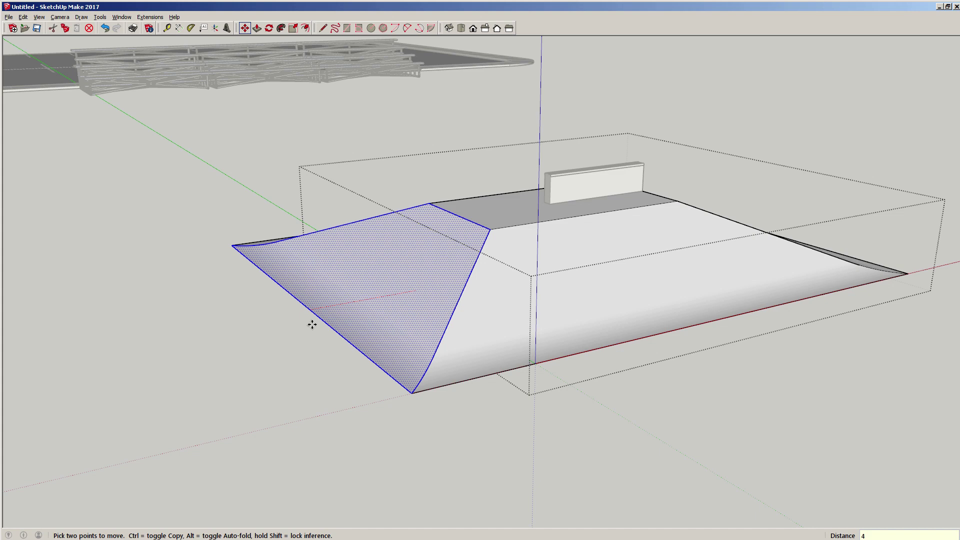
pyautogui.press('Return')
pyautogui.press('space')
pyautogui.click(422, 122)
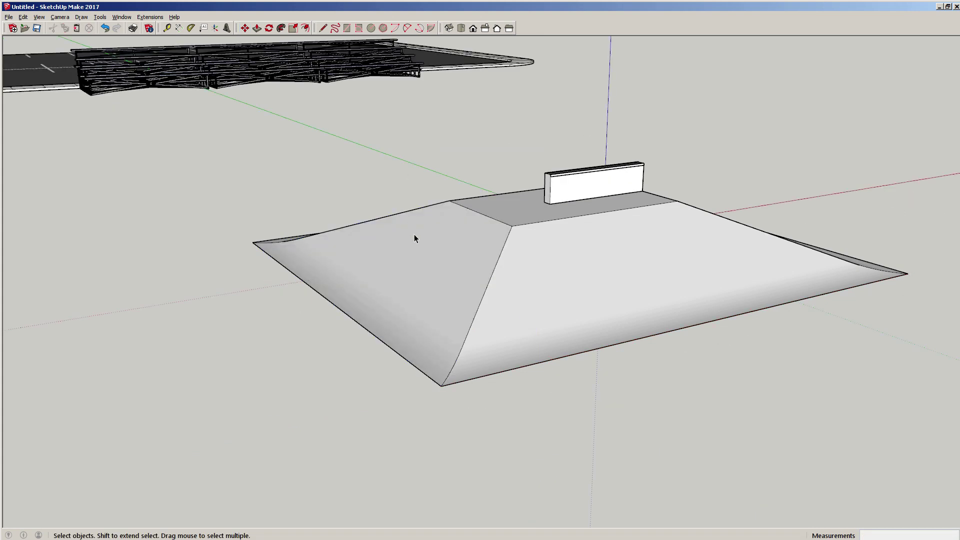
# Scale the trimmed box group to about 1.67 along the red axis so it reaches the edge of the lengthened flat top.
pyautogui.moveTo(414, 239); pyautogui.dragTo(429, 215, button='middle')
pyautogui.scroll(3, 454, 296)
pyautogui.moveTo(454, 296); pyautogui.dragTo(658, 181, button='middle')
pyautogui.click(617, 85)
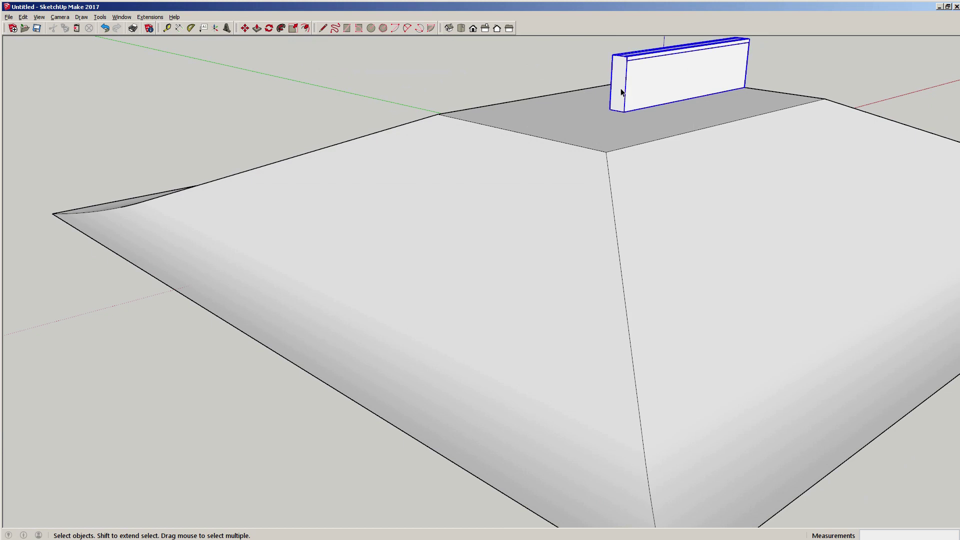
pyautogui.moveTo(620, 90); pyautogui.dragTo(620, 143, button='middle')
pyautogui.scroll(3, 637, 131)
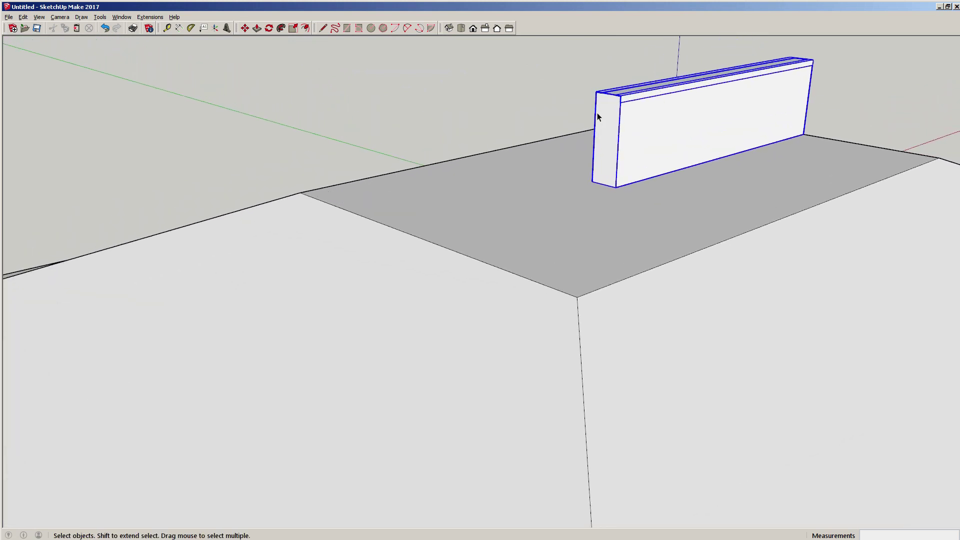
pyautogui.press('s')
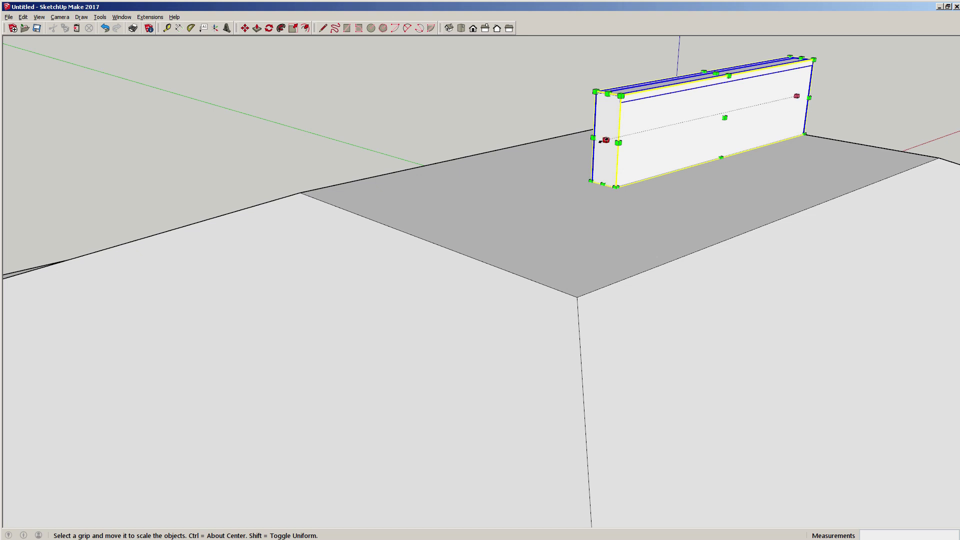
pyautogui.moveTo(600, 141); pyautogui.dragTo(455, 251)
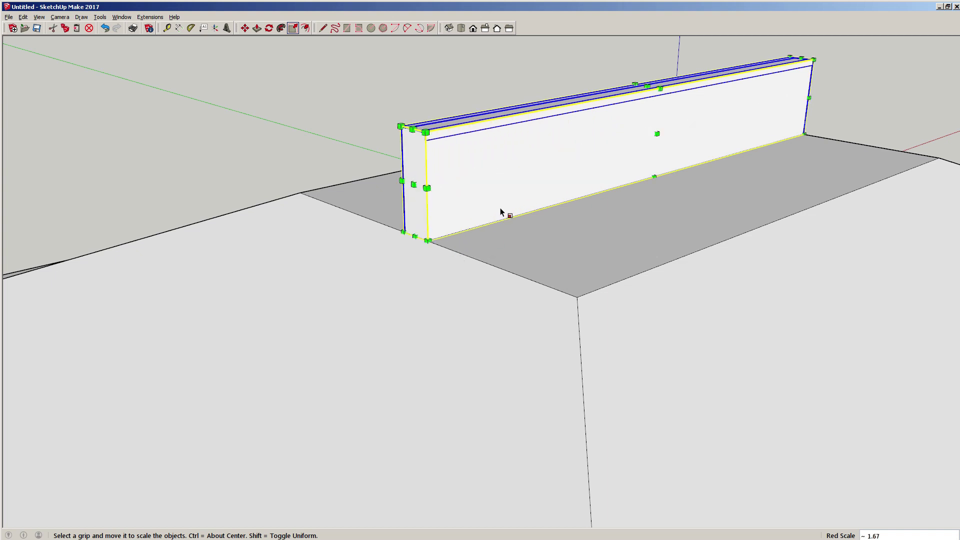
pyautogui.press('space')
# Examine the lengthened sloped form and the extended trimmed box from several sides.
pyautogui.moveTo(296, 129); pyautogui.dragTo(566, 213, button='middle')
pyautogui.scroll(-4, 567, 213)
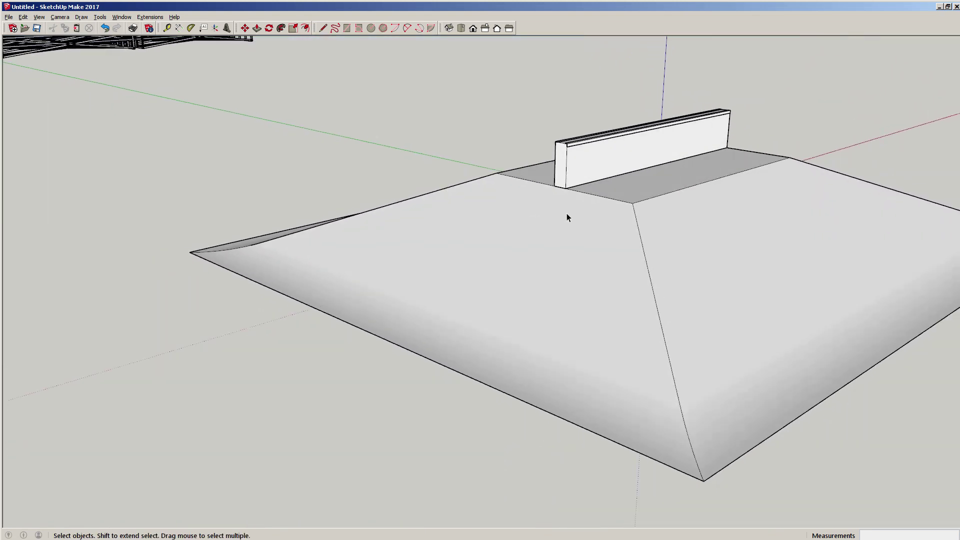
pyautogui.keyDown('shift'); pyautogui.moveTo(658, 227); pyautogui.dragTo(540, 245, button='middle'); pyautogui.keyUp('shift')
pyautogui.moveTo(605, 240); pyautogui.dragTo(231, 256, button='middle')
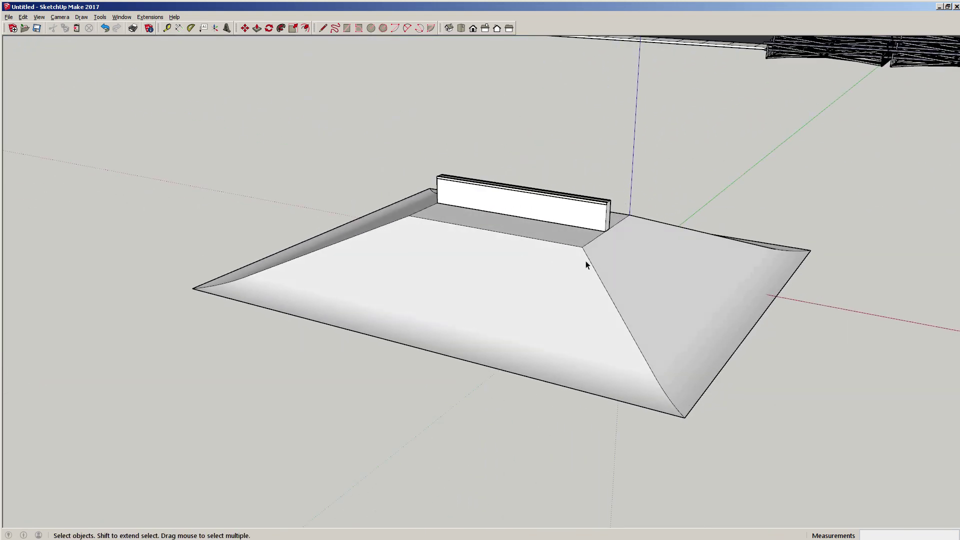
pyautogui.moveTo(560, 263); pyautogui.dragTo(593, 250, button='middle')
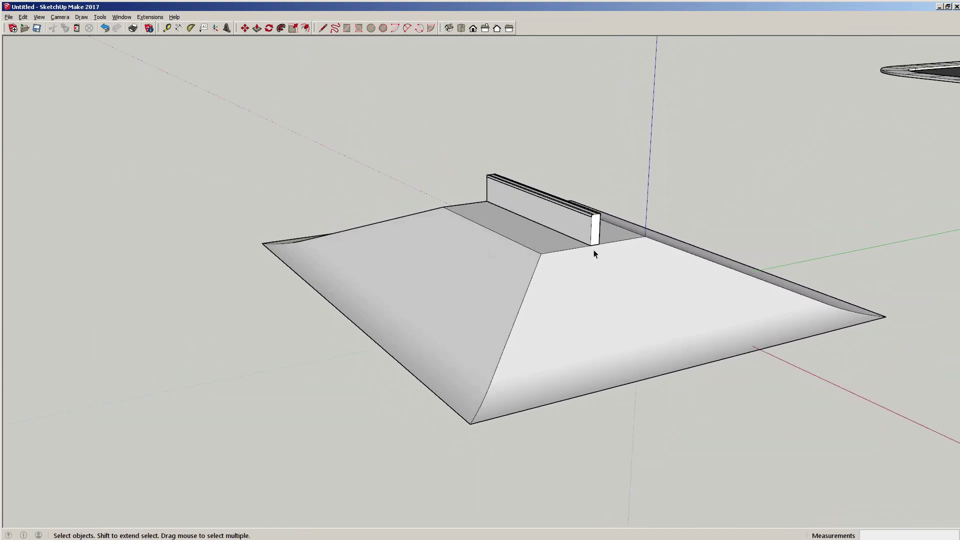
pyautogui.scroll(4, 593, 250)
pyautogui.moveTo(467, 195); pyautogui.dragTo(464, 290, button='middle')
pyautogui.moveTo(456, 248); pyautogui.dragTo(551, 157, button='middle')
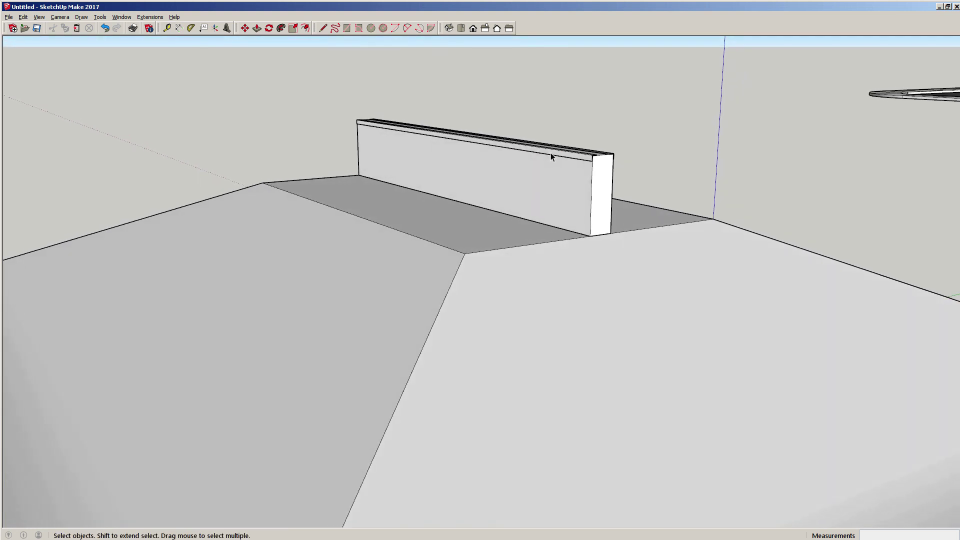
# Bring up the Paint Bucket materials, return to selecting, and open the trimmed box group for editing.
pyautogui.click(102, 18)
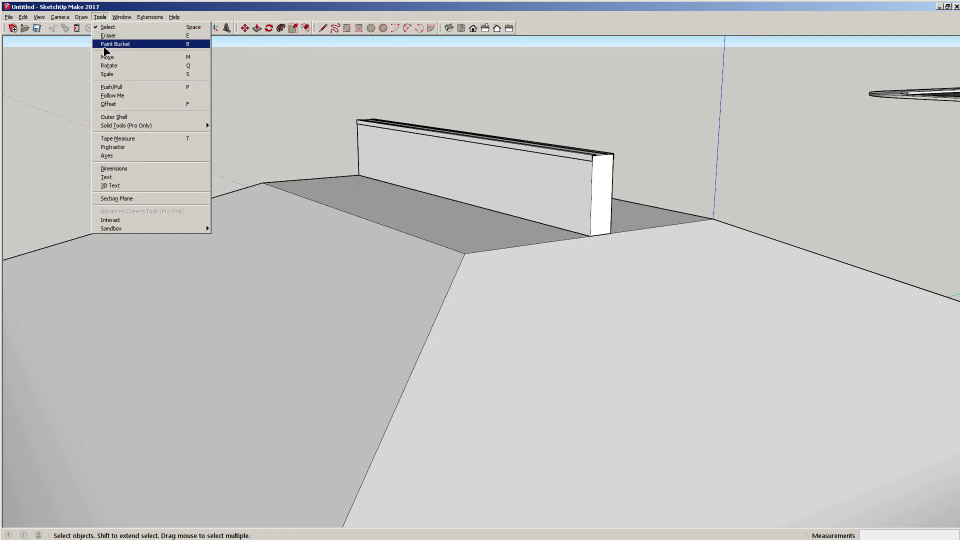
pyautogui.click(116, 44)
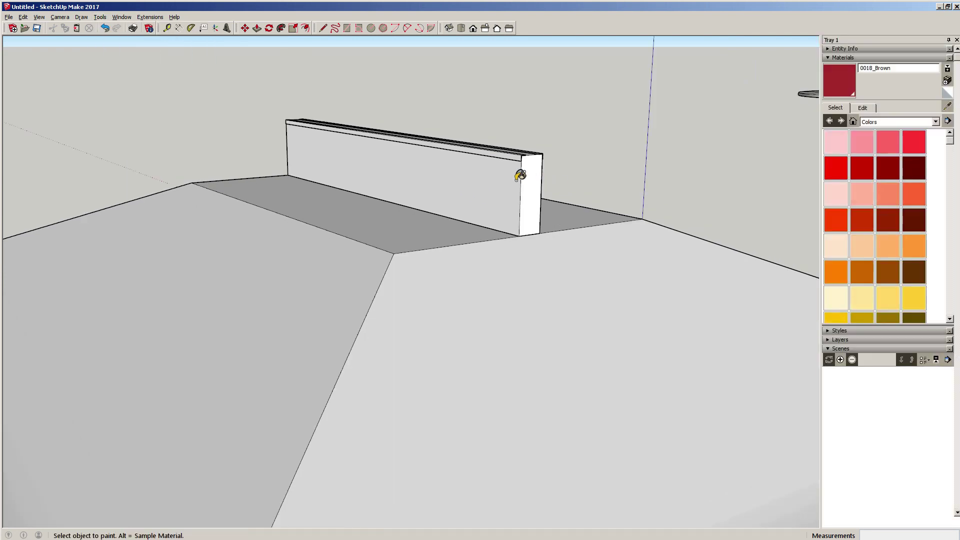
pyautogui.scroll(2, 475, 160)
pyautogui.press('space')
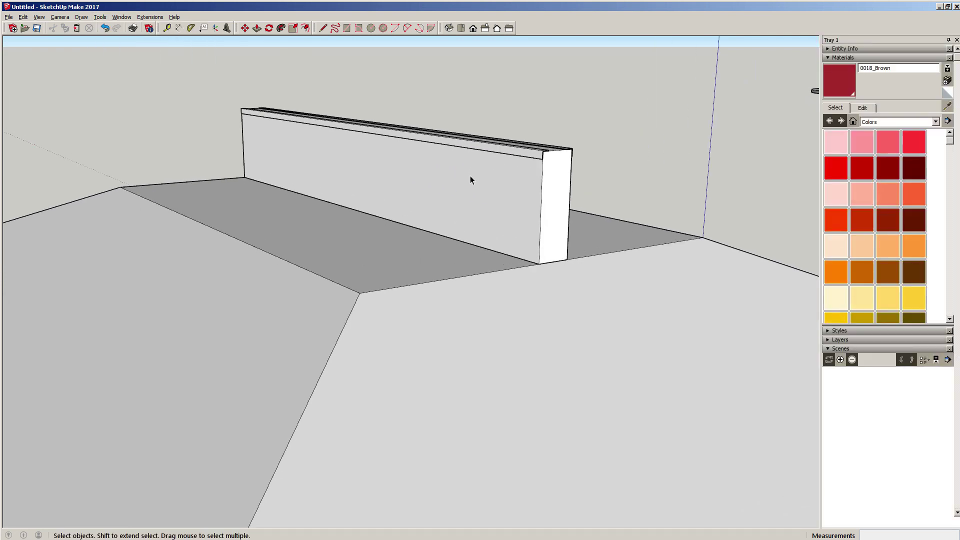
pyautogui.click(448, 171)
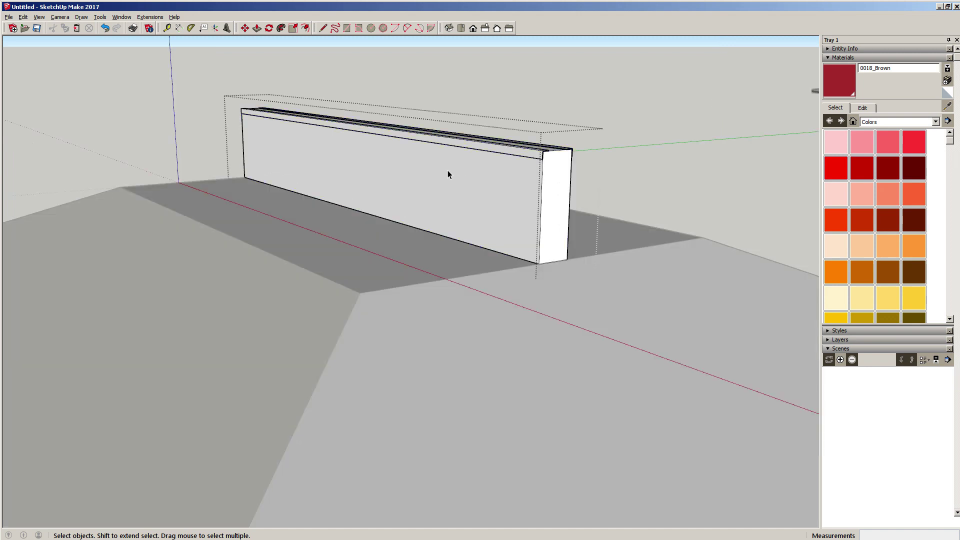
pyautogui.scroll(2, 520, 159)
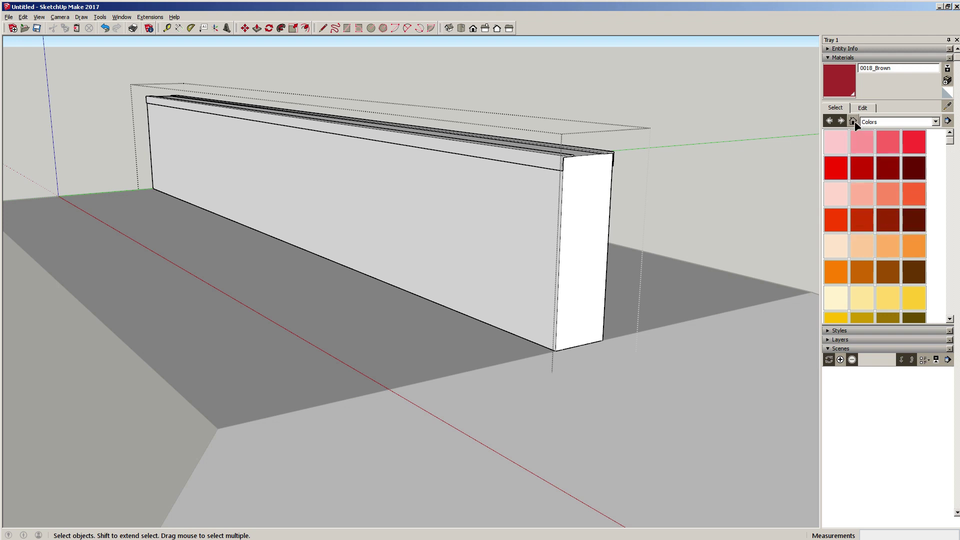
# Show the In Model materials collection.
pyautogui.scroll(-3, 885, 182)
pyautogui.scroll(3, 875, 227)
pyautogui.click(853, 121)
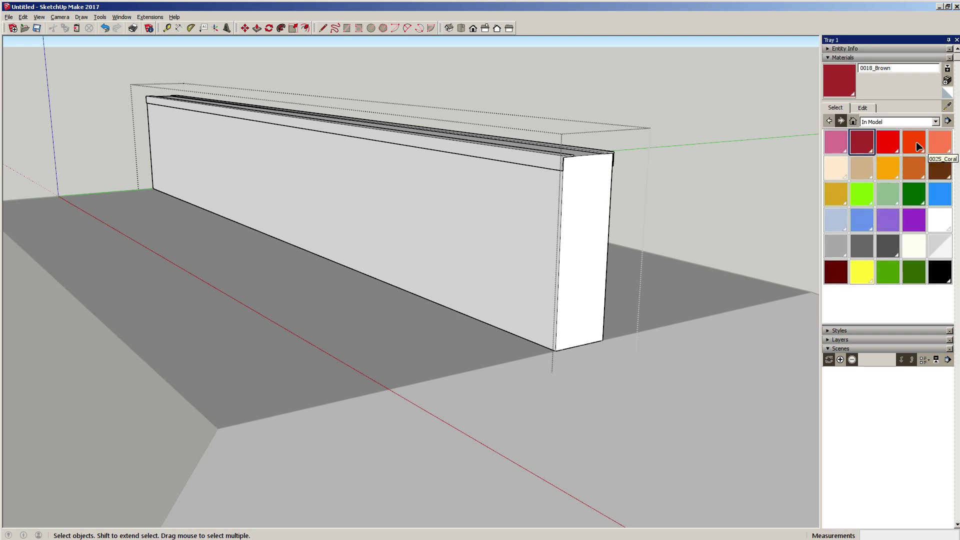
# Paint the trim strips along both long sides of the box with 0018_Brown and close the group.
pyautogui.click(862, 143)
pyautogui.click(540, 158)
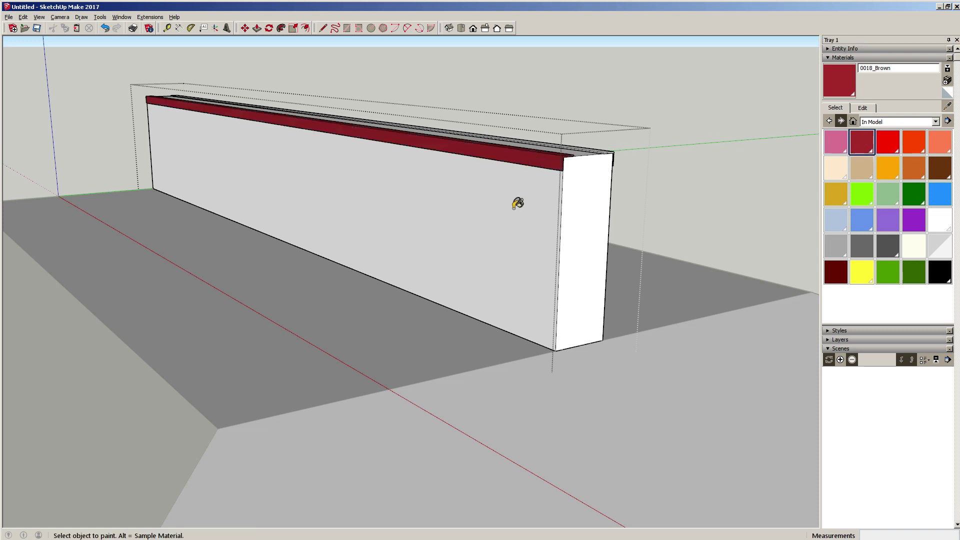
pyautogui.moveTo(519, 203)
pyautogui.mouseDown(button='middle')
pyautogui.moveTo(231, 198)
pyautogui.moveTo(260, 195)
pyautogui.mouseUp(button='middle')
pyautogui.click(621, 153)
pyautogui.moveTo(434, 225); pyautogui.dragTo(780, 245, button='middle')
pyautogui.press('space')
pyautogui.click(275, 146)
# Examine the sloped form and the box with its painted trim from several sides and distances.
pyautogui.scroll(-5, 386, 225)
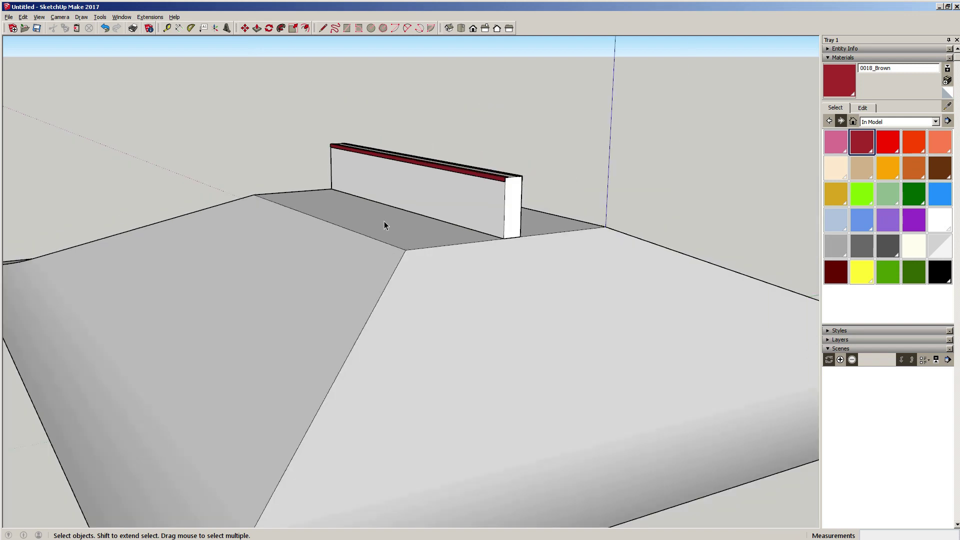
pyautogui.moveTo(386, 225); pyautogui.dragTo(592, 232, button='middle')
pyautogui.scroll(4, 620, 228)
pyautogui.scroll(1, 654, 217)
pyautogui.keyDown('shift'); pyautogui.moveTo(617, 220); pyautogui.dragTo(512, 248, button='middle'); pyautogui.keyUp('shift')
pyautogui.scroll(-2, 575, 222)
pyautogui.scroll(-3, 575, 225)
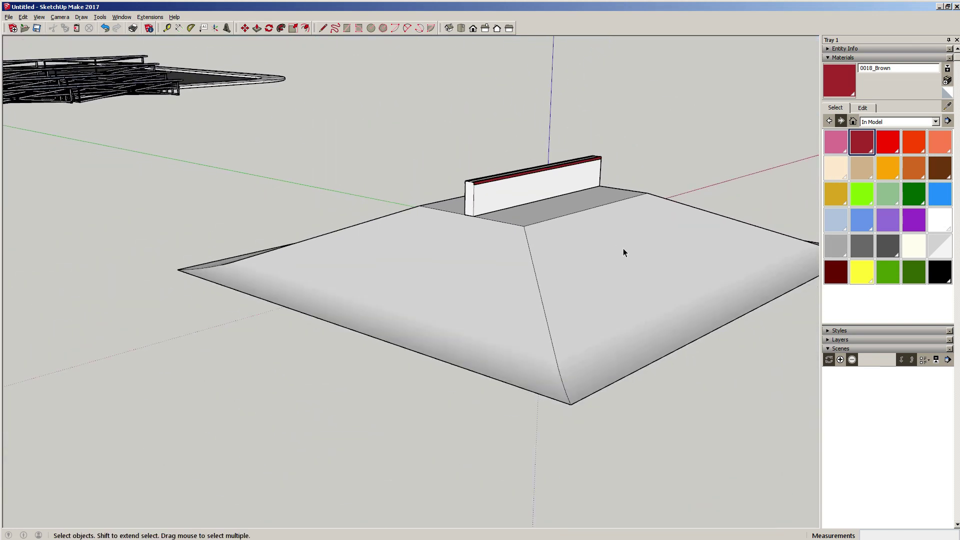
pyautogui.moveTo(624, 251); pyautogui.dragTo(249, 268, button='middle')
pyautogui.scroll(3, 479, 299)
pyautogui.keyDown('shift'); pyautogui.moveTo(479, 294); pyautogui.dragTo(306, 215, button='middle'); pyautogui.keyUp('shift')
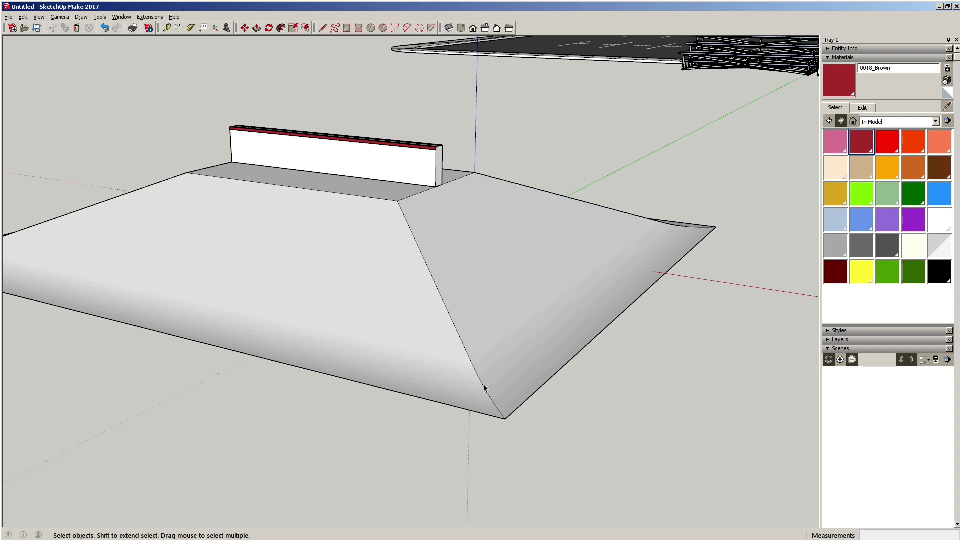
pyautogui.moveTo(254, 278); pyautogui.dragTo(334, 285, button='middle')
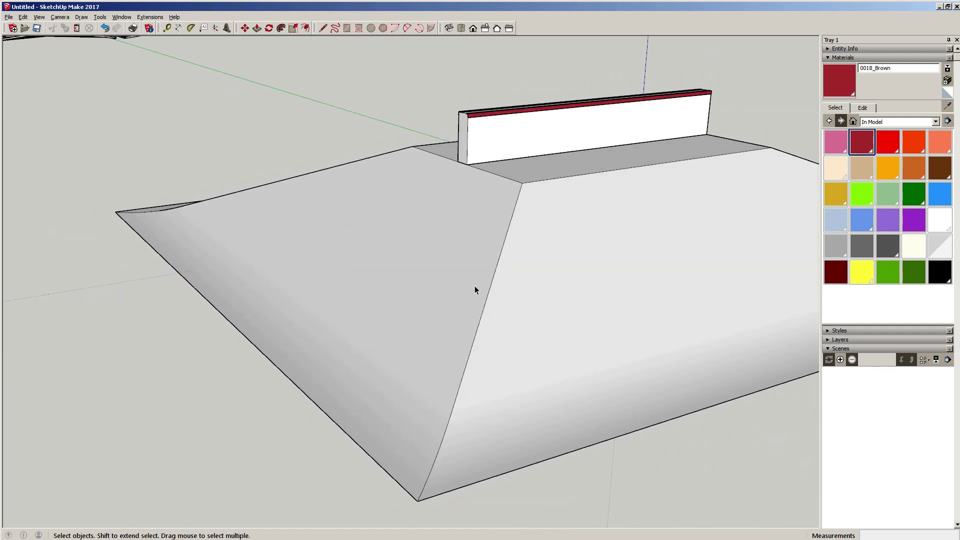
pyautogui.moveTo(475, 290); pyautogui.dragTo(568, 273, button='middle')
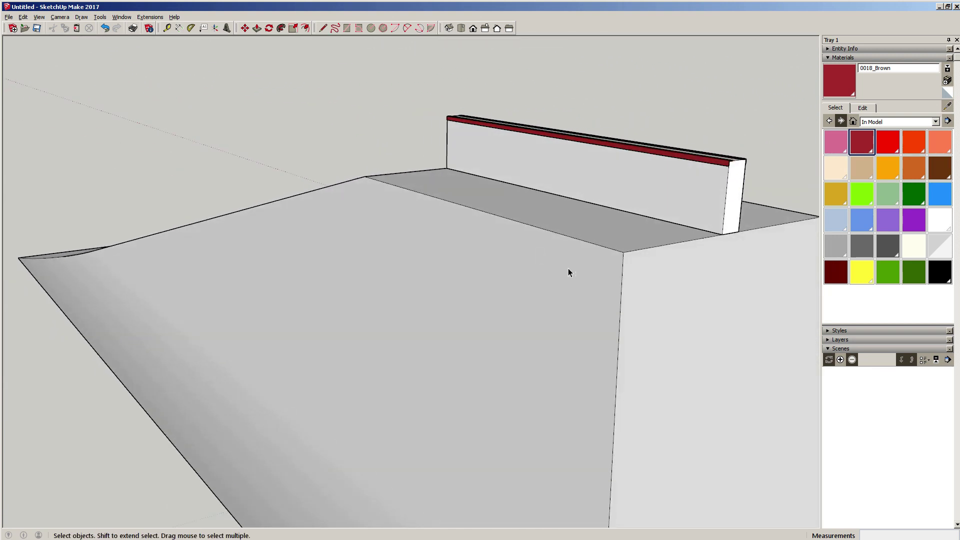
pyautogui.scroll(-8, 505, 200)
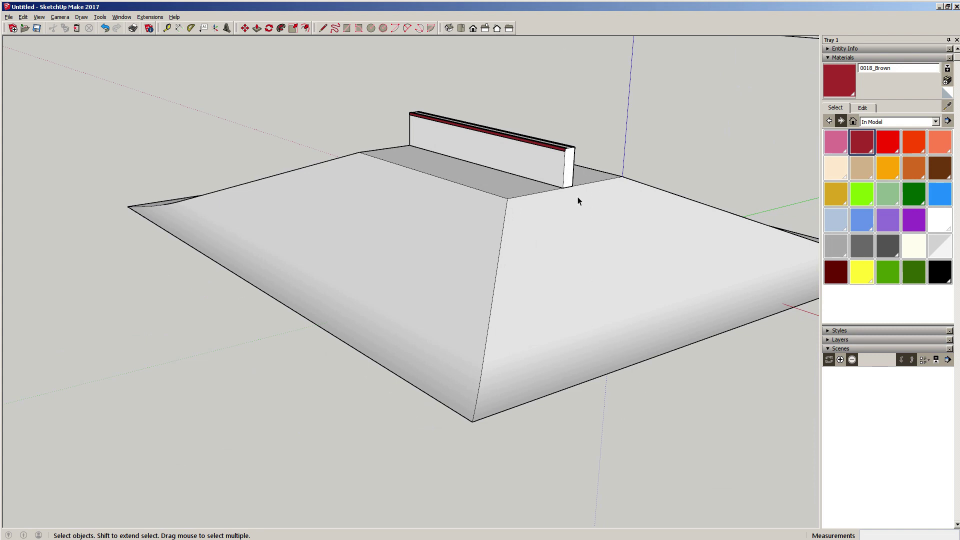
pyautogui.moveTo(557, 258); pyautogui.dragTo(505, 244, button='middle')
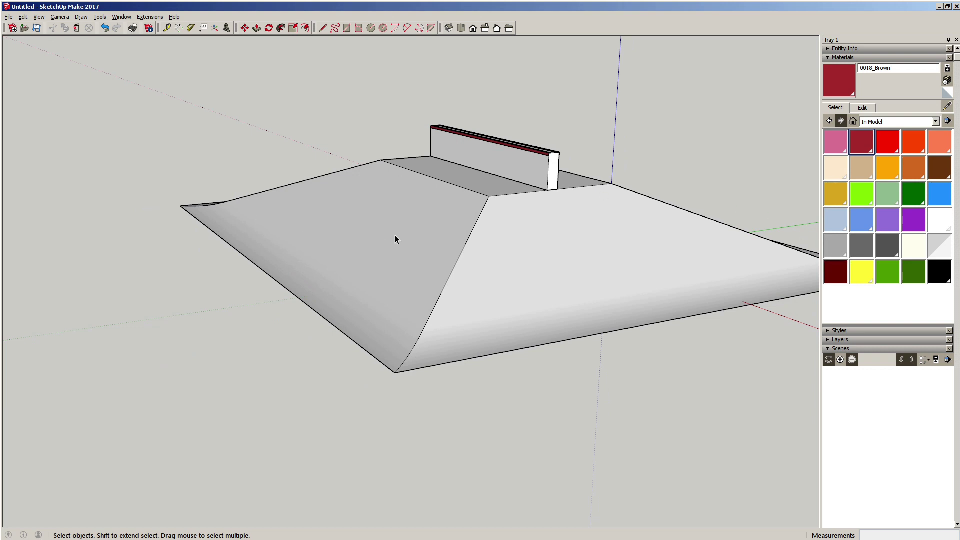
pyautogui.scroll(3, 534, 195)
pyautogui.scroll(-4, 448, 247)
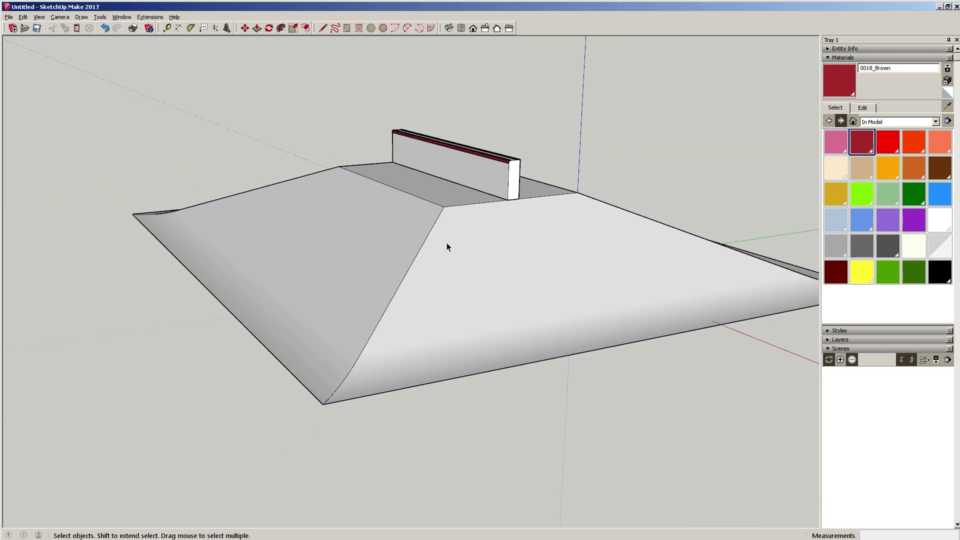
pyautogui.scroll(3, 517, 260)
pyautogui.scroll(2, 442, 230)
pyautogui.scroll(-3, 441, 230)
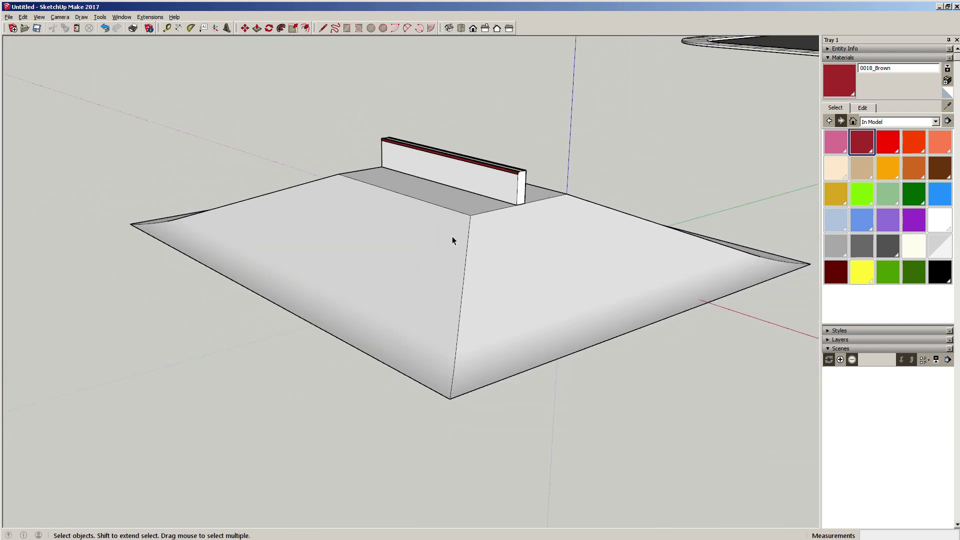